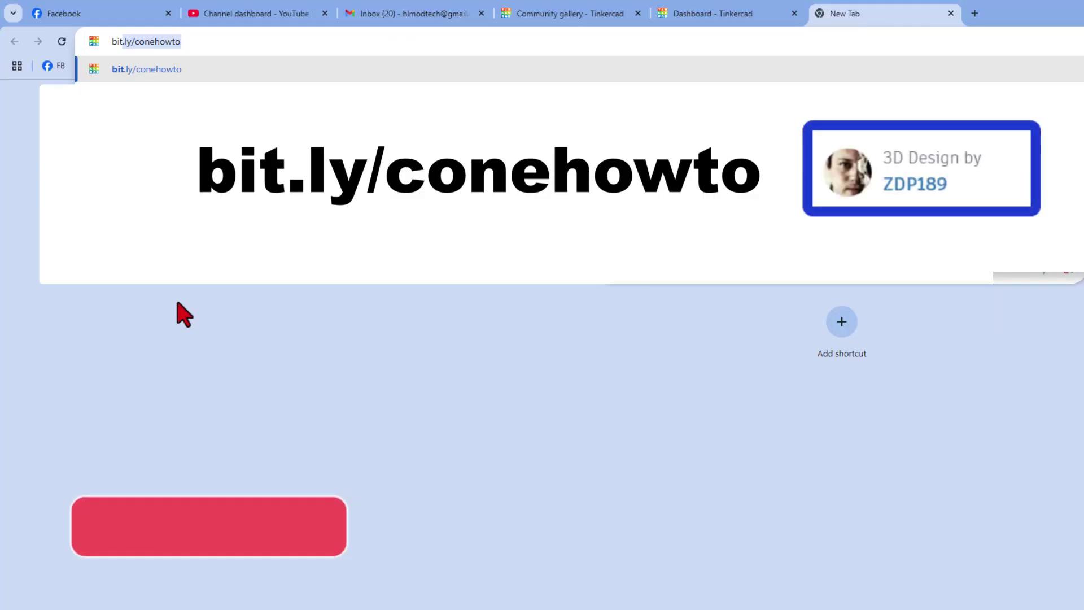
# Step: Open the Tinkercad 'Cones - How to' design page via the bit.ly/conehowto short link
pyautogui.click(274, 44)
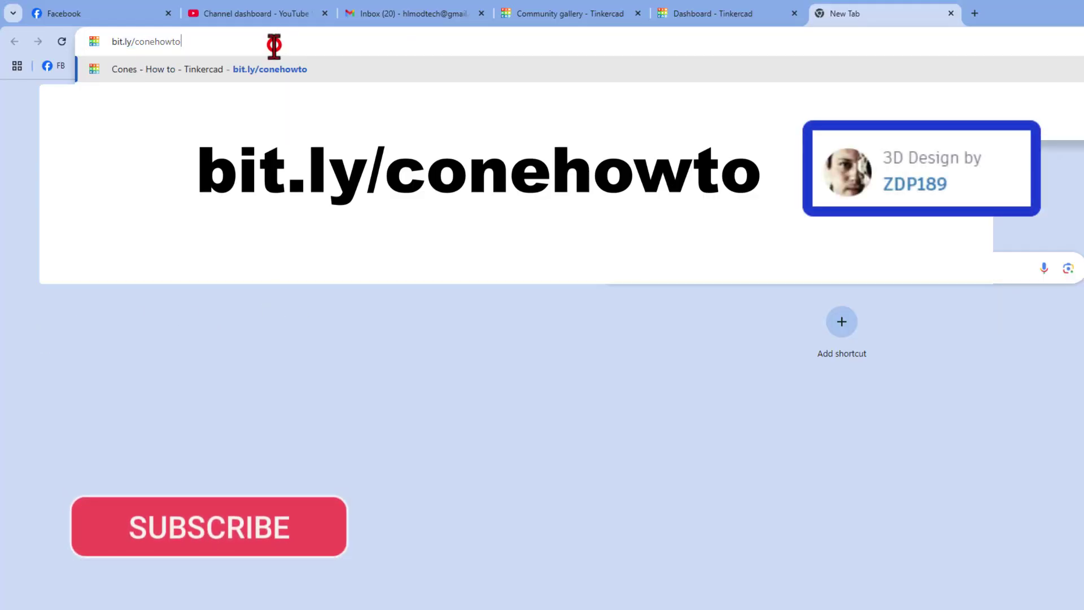
pyautogui.press('Return')
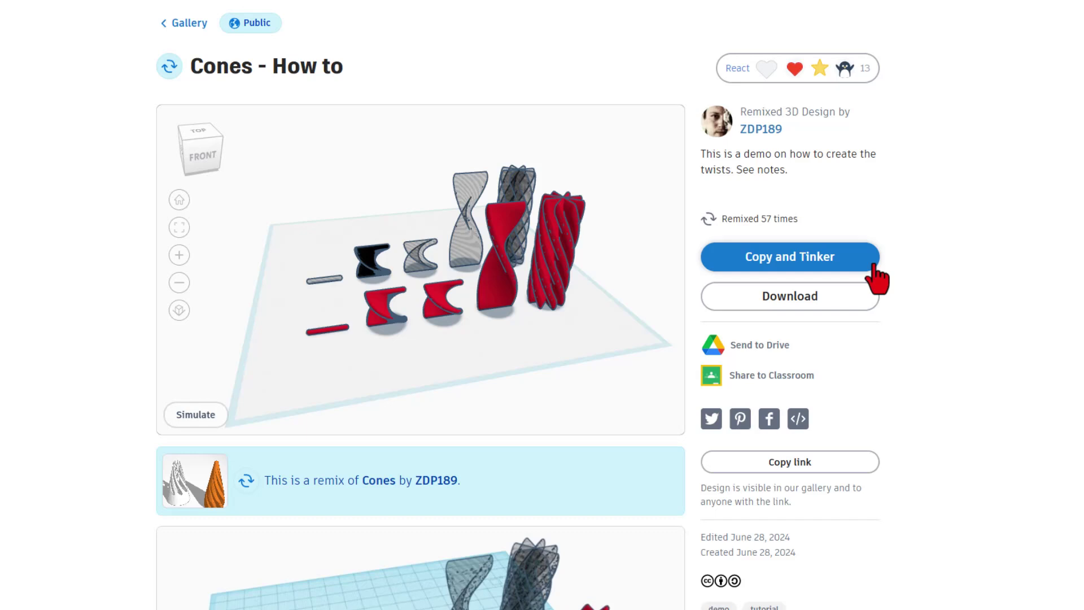
# Step: React WOW! to the Cones design and open an editable 'Copy of Cones - How to'
pyautogui.click(840, 68)
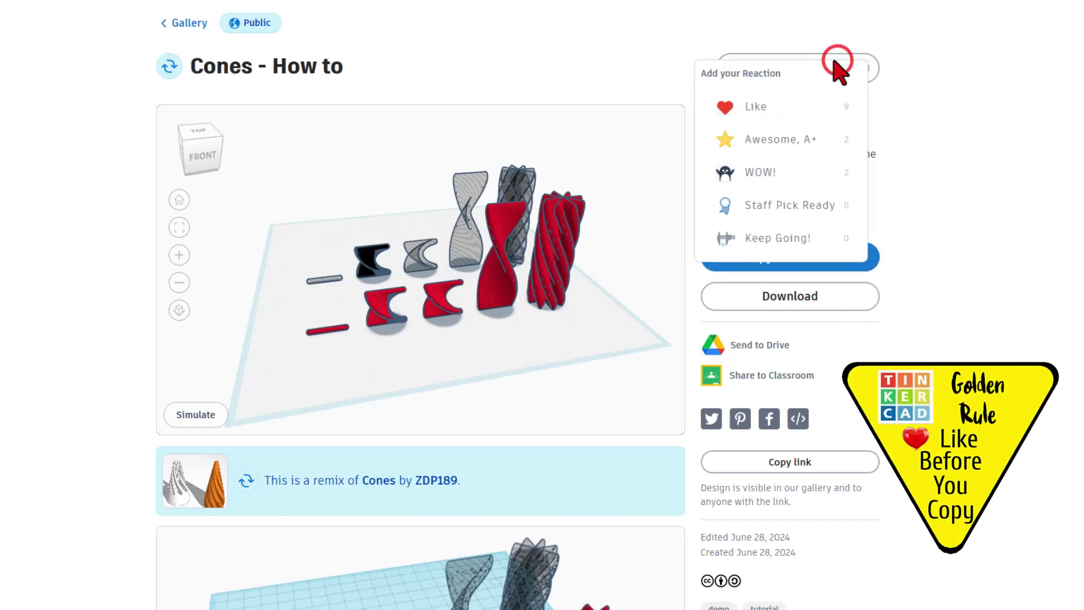
pyautogui.click(775, 171)
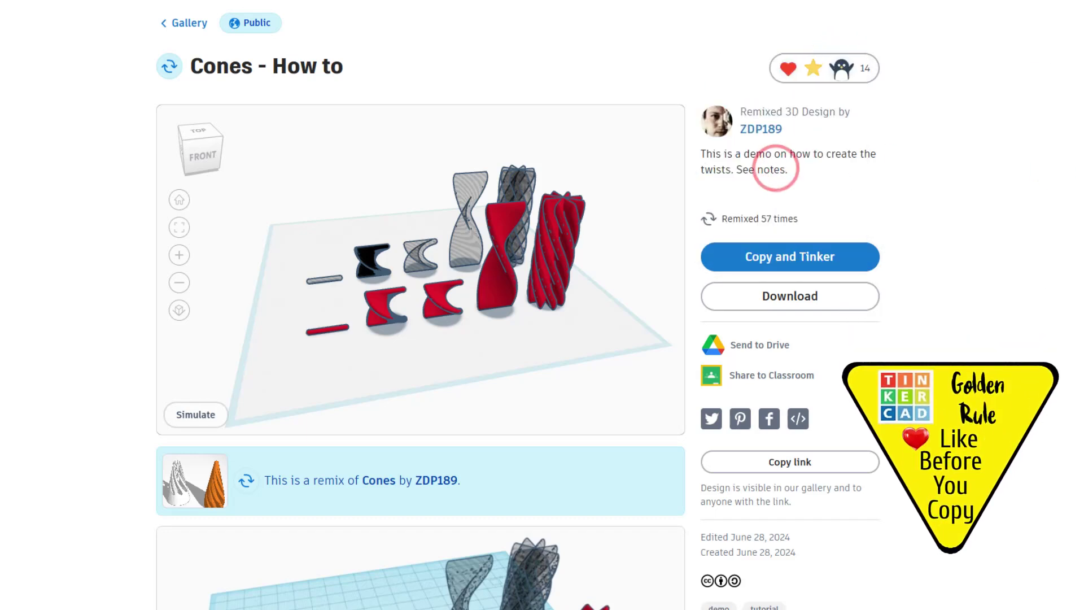
pyautogui.click(789, 258)
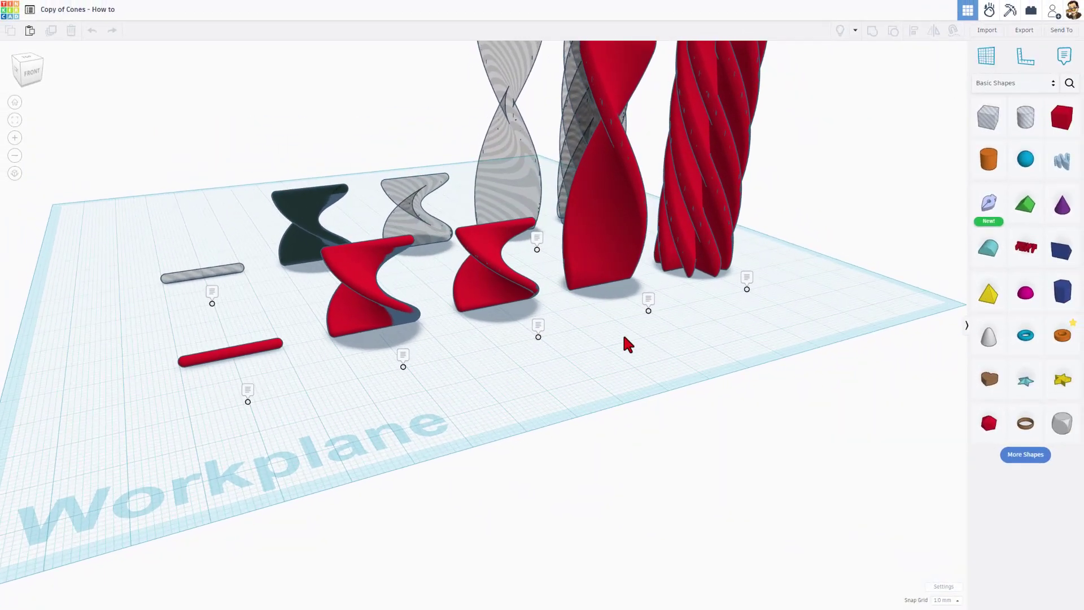
# Step: Tilt the view, expand the note under the red bar, and select the red Box bar
pyautogui.moveTo(625, 337); pyautogui.dragTo(626, 367, button='right')
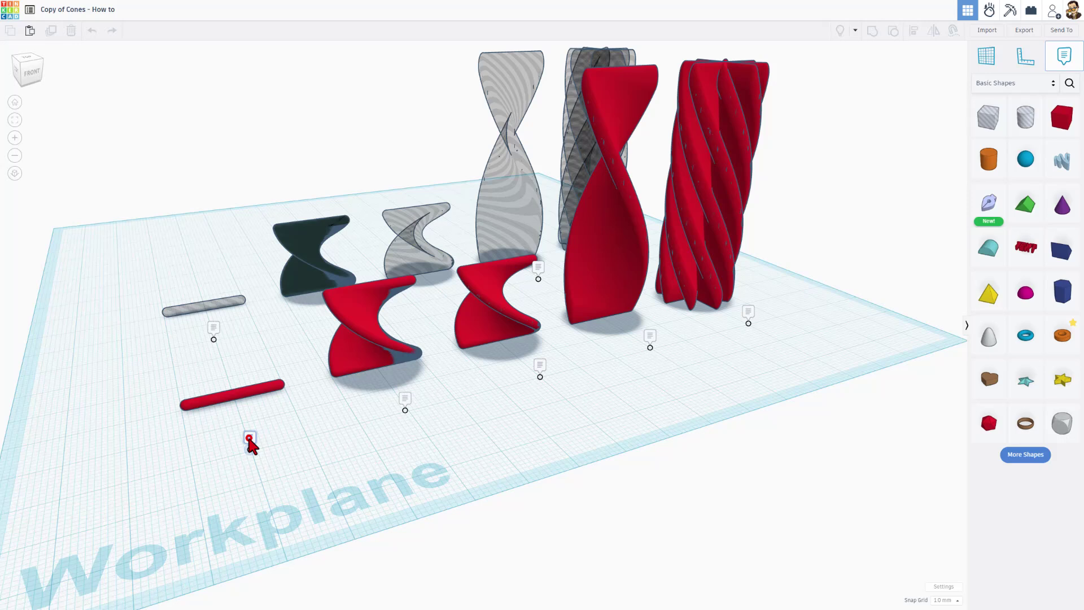
pyautogui.click(250, 438)
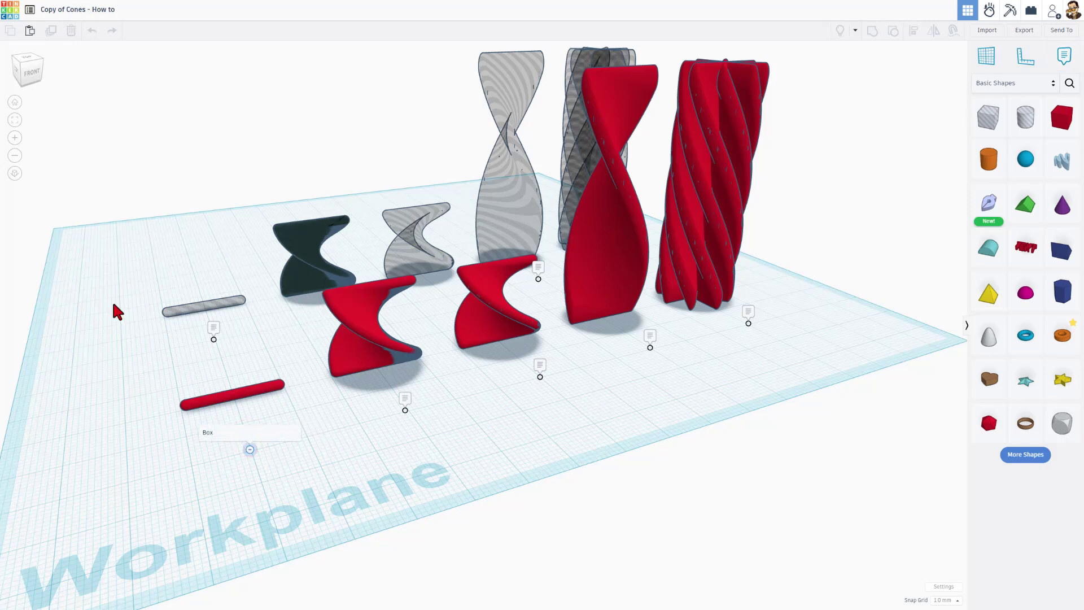
pyautogui.click(209, 432)
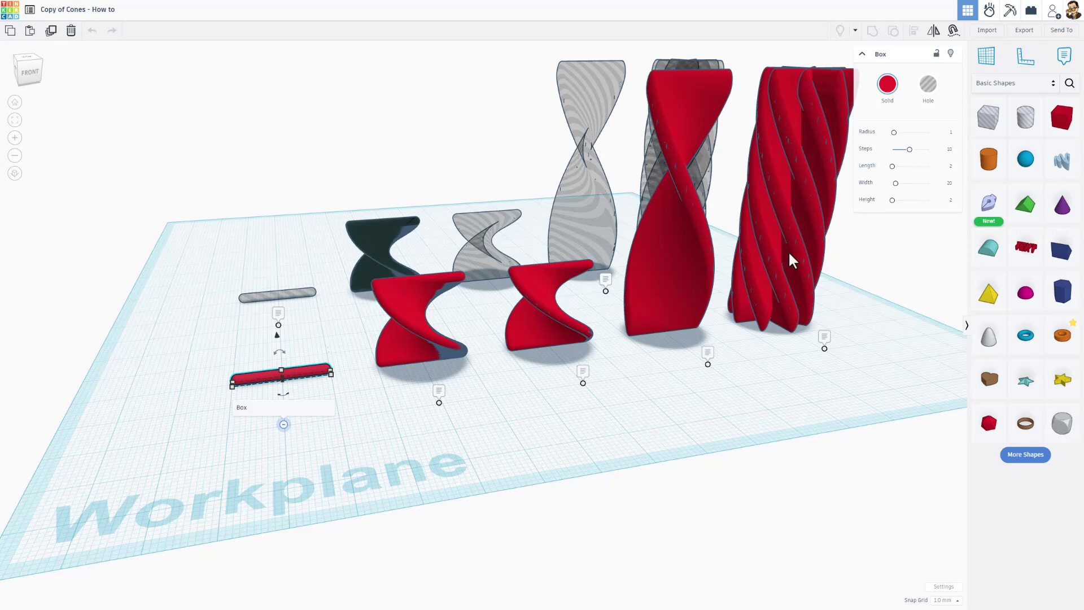
# Step: Drop a new box and make it a rounded bar with Radius 1, Length 2, Height 2
pyautogui.click(507, 438)
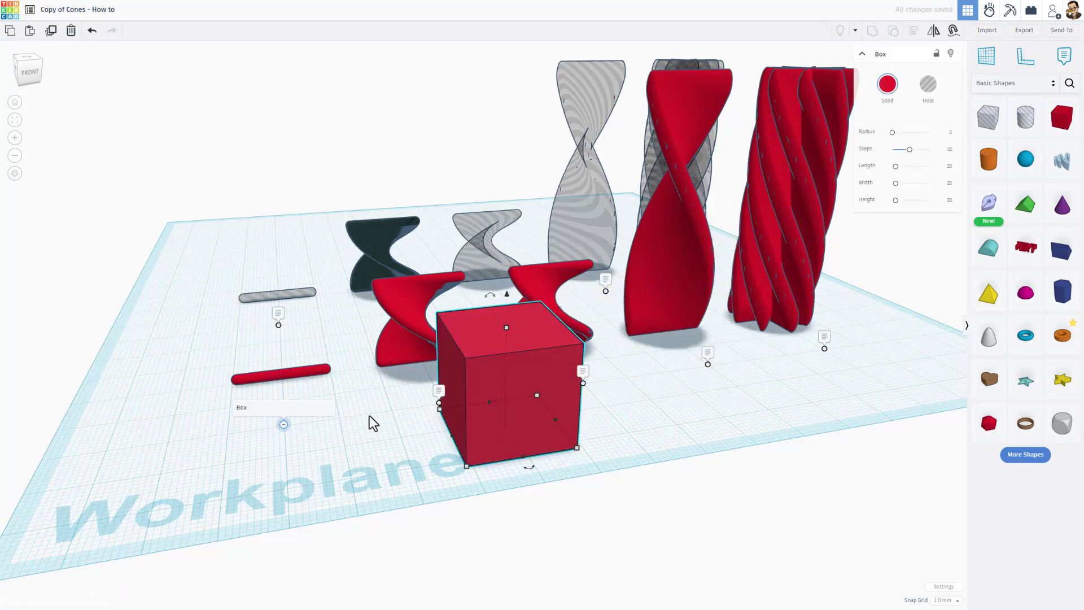
pyautogui.click(313, 386)
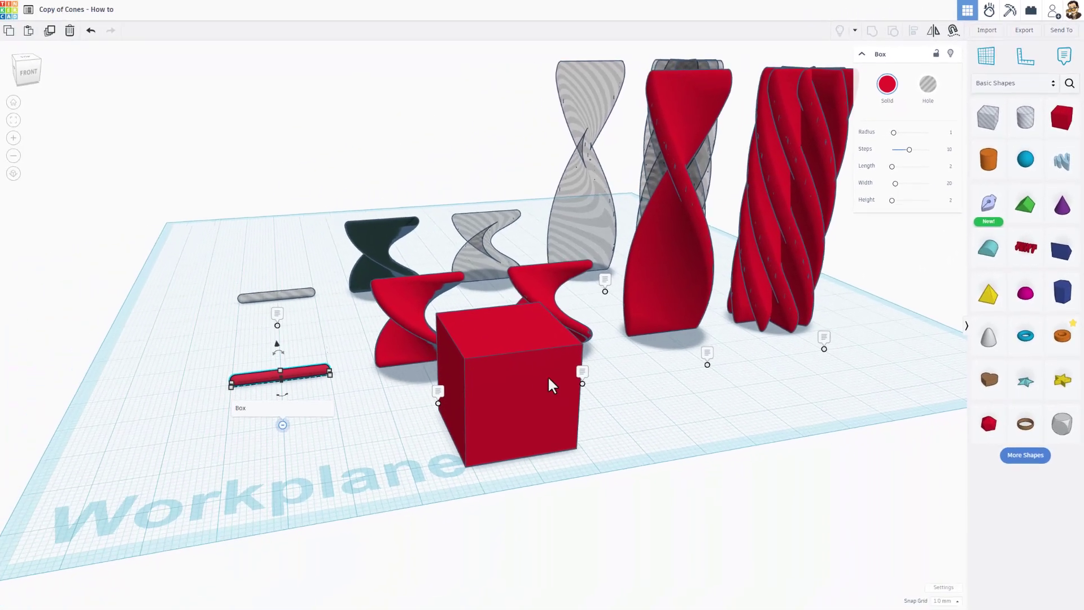
pyautogui.click(209, 605)
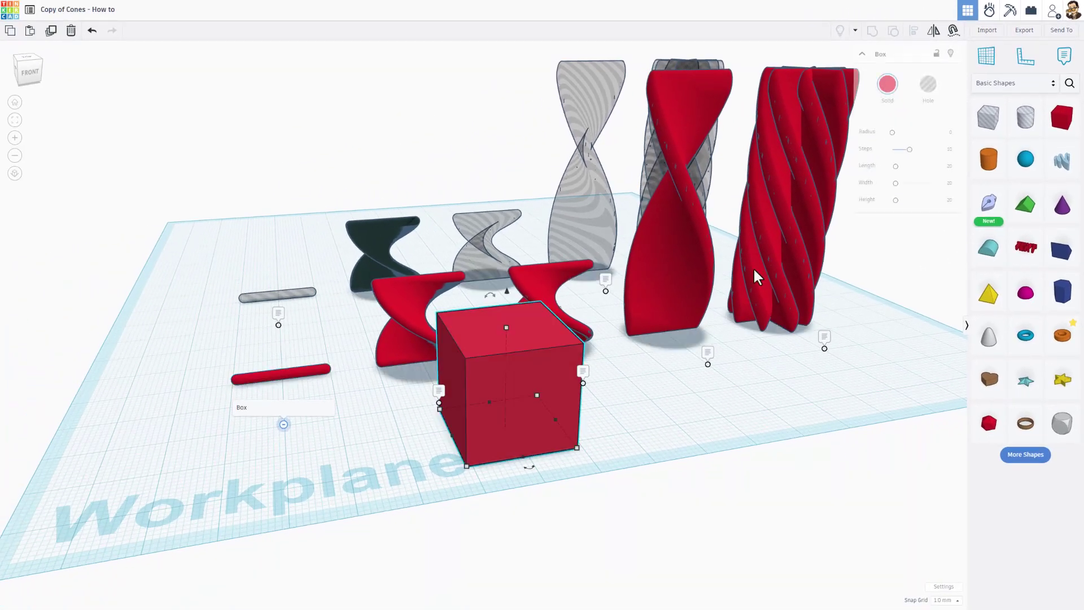
pyautogui.click(931, 222)
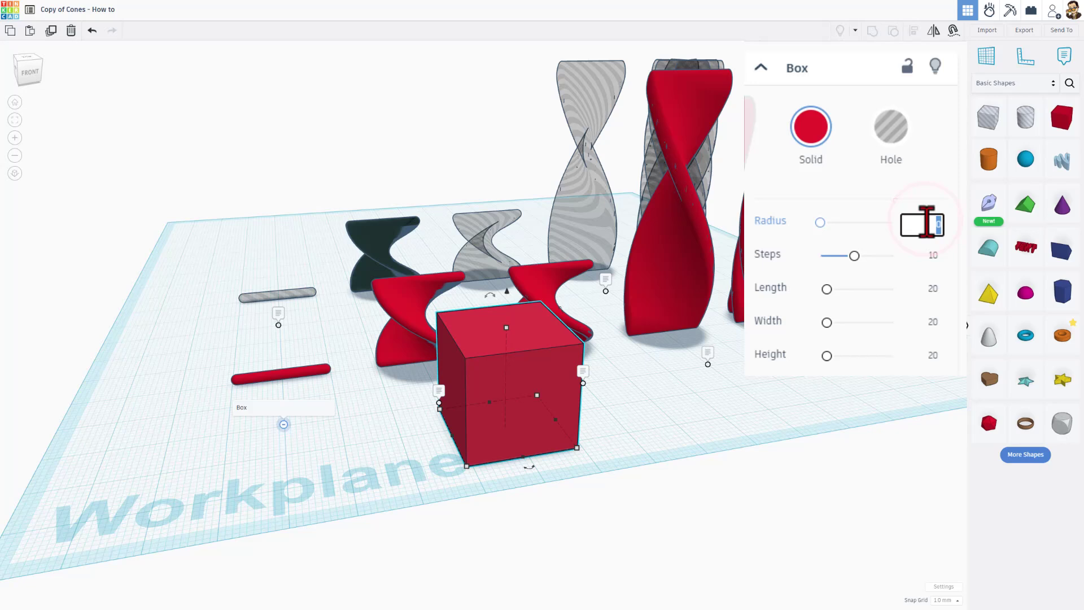
pyautogui.press('Return')
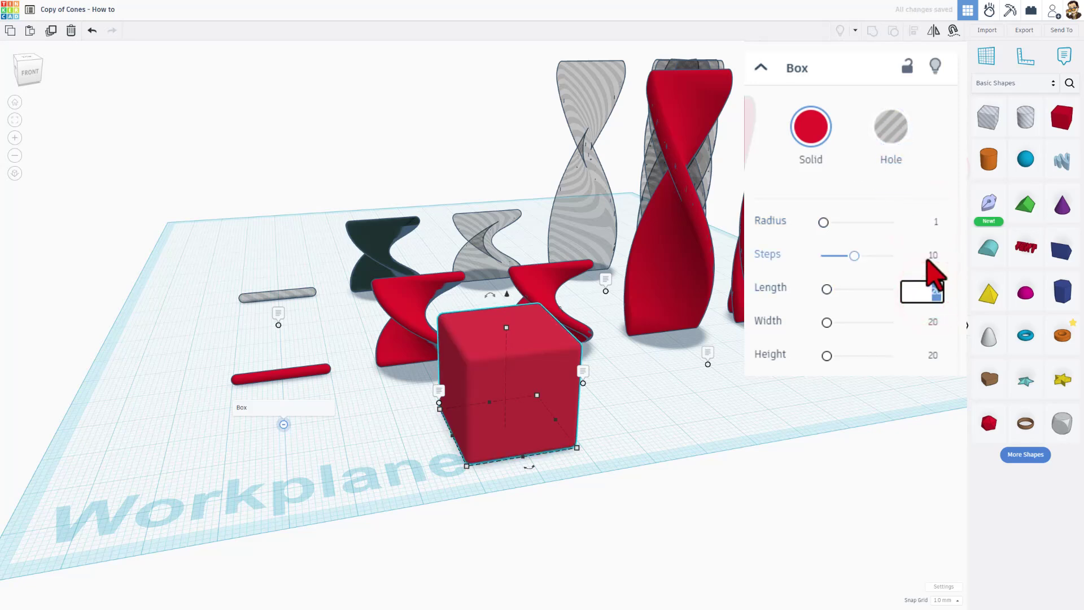
pyautogui.write('2')
pyautogui.press('Return')
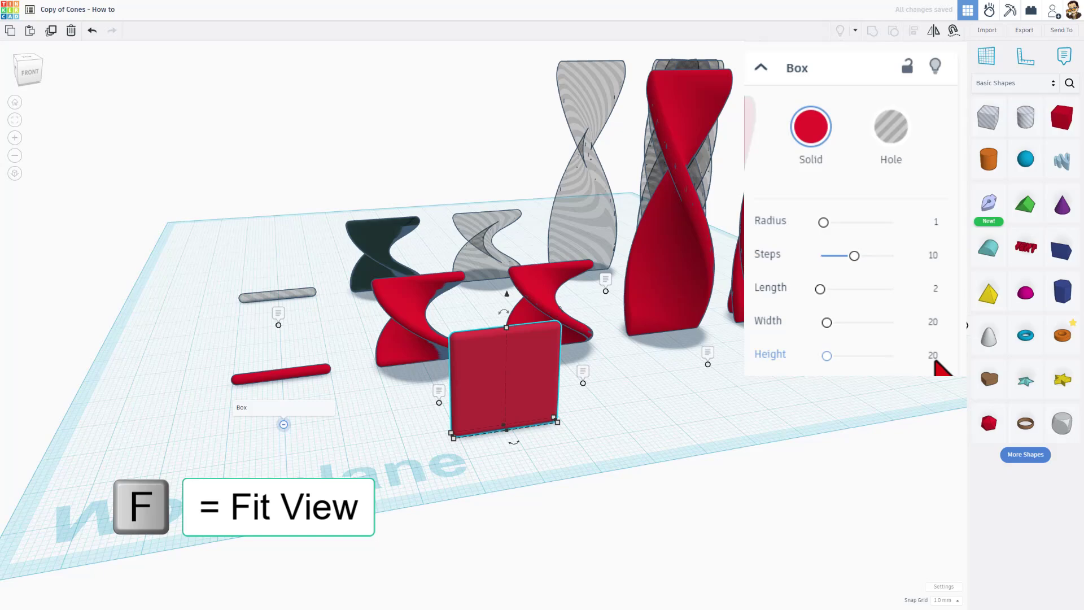
pyautogui.write('2')
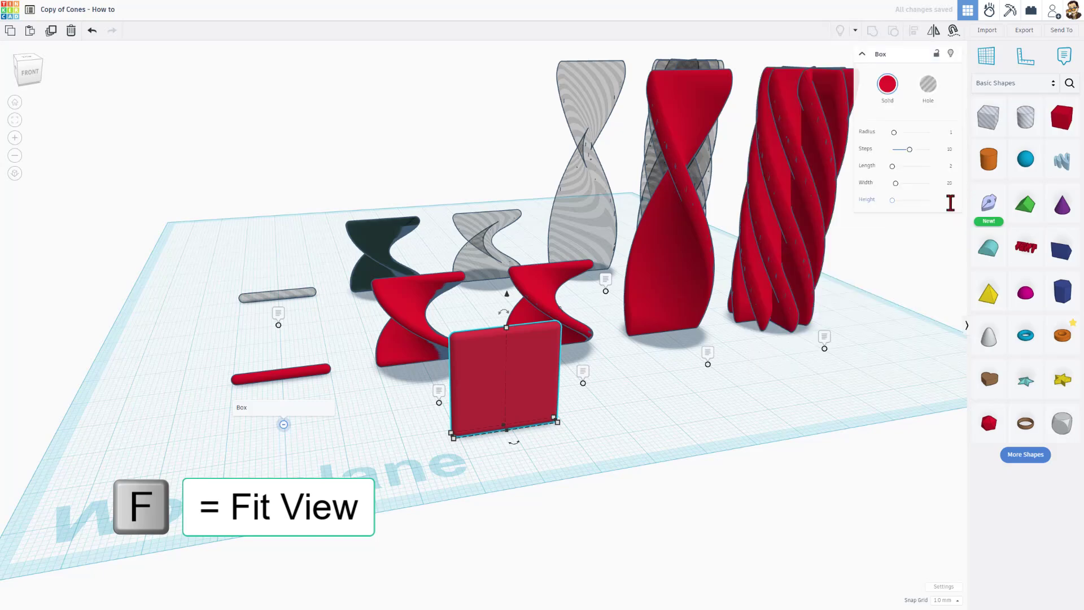
pyautogui.press('Return')
# Step: Move the new bar beside the red example bar and colour it blue
pyautogui.press('f')
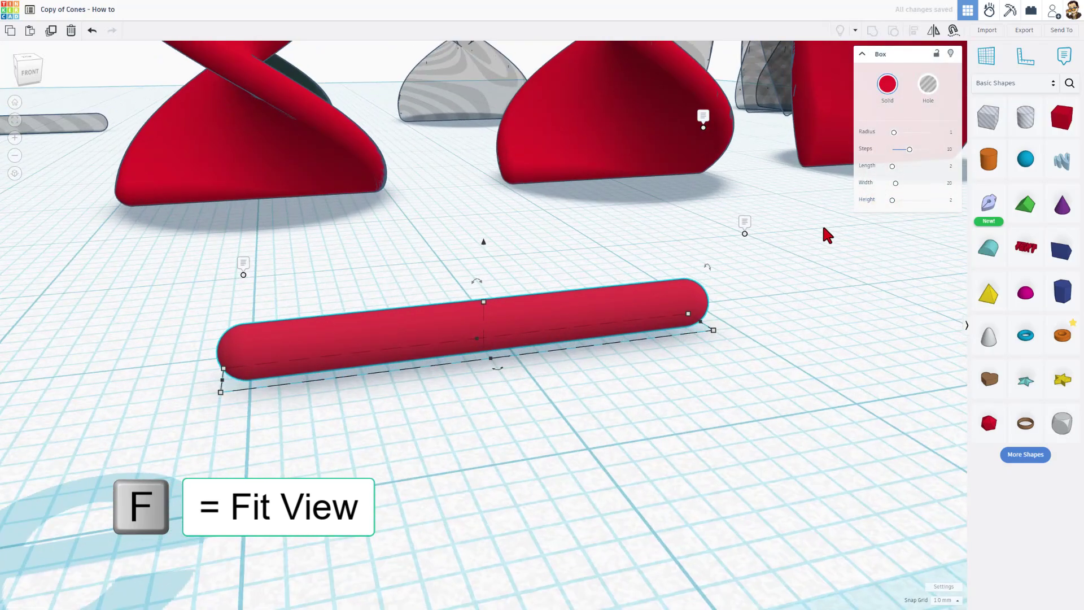
pyautogui.moveTo(641, 333); pyautogui.dragTo(531, 289, button='right')
pyautogui.scroll(-5, 678, 332)
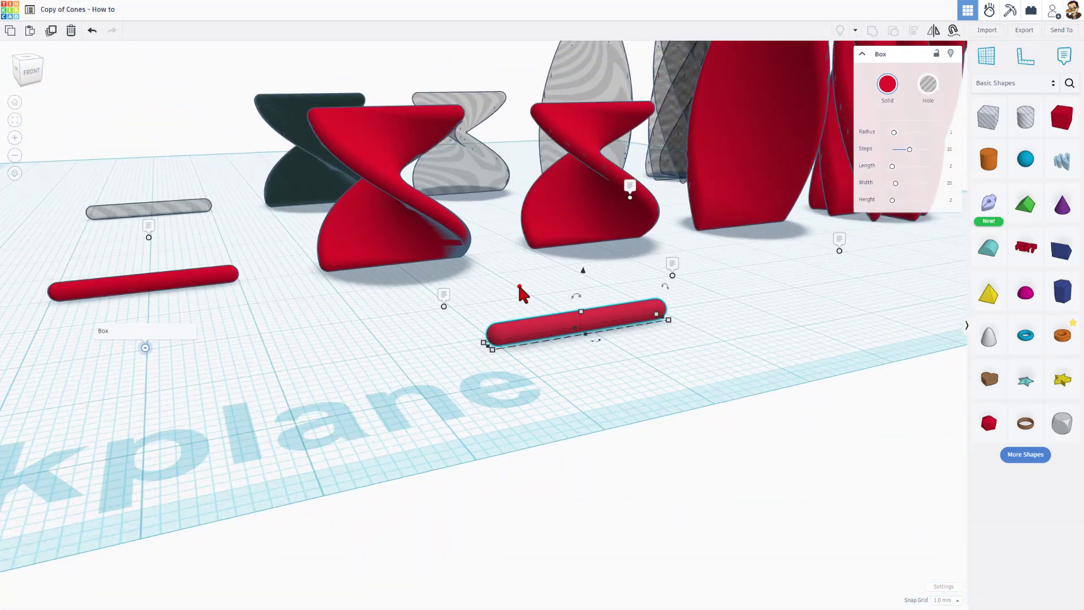
pyautogui.click(520, 289)
pyautogui.moveTo(536, 327); pyautogui.dragTo(105, 316)
pyautogui.click(882, 90)
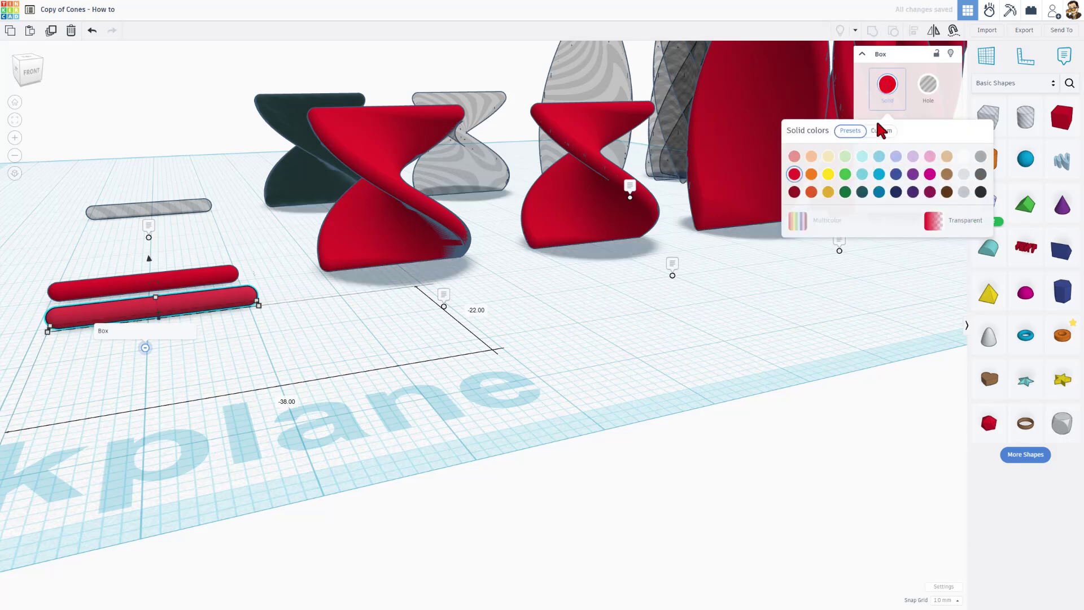
pyautogui.click(896, 174)
# Step: Duplicate the blue bar and place the copy farther right on the workplane
pyautogui.moveTo(508, 271); pyautogui.dragTo(497, 317, button='right')
pyautogui.click(223, 254)
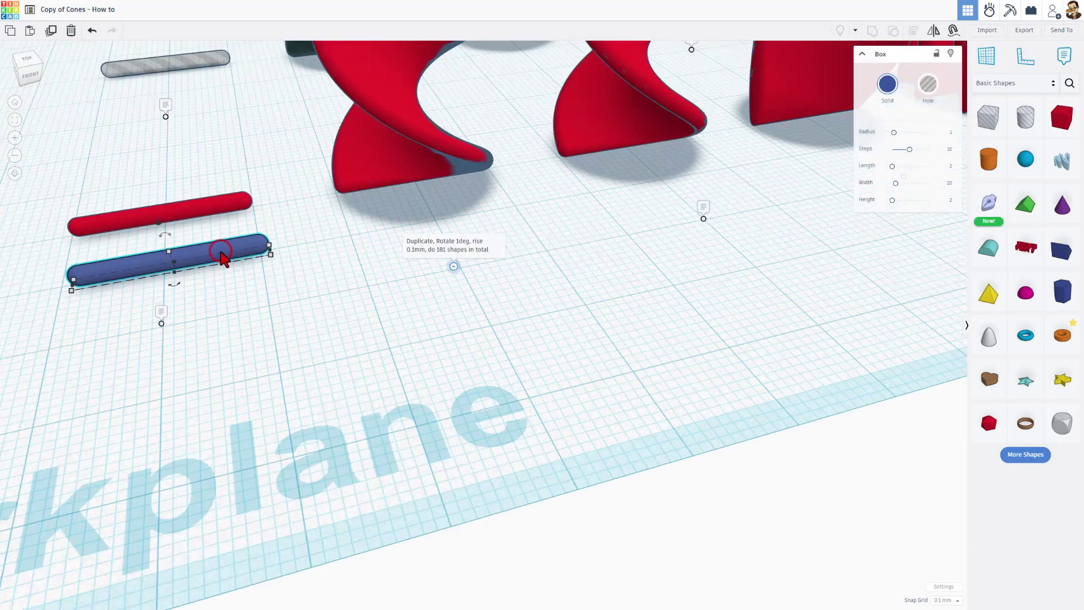
pyautogui.hotkey('ctrl', 'd')
pyautogui.moveTo(223, 257); pyautogui.dragTo(542, 308)
pyautogui.click(533, 328)
pyautogui.click(509, 300)
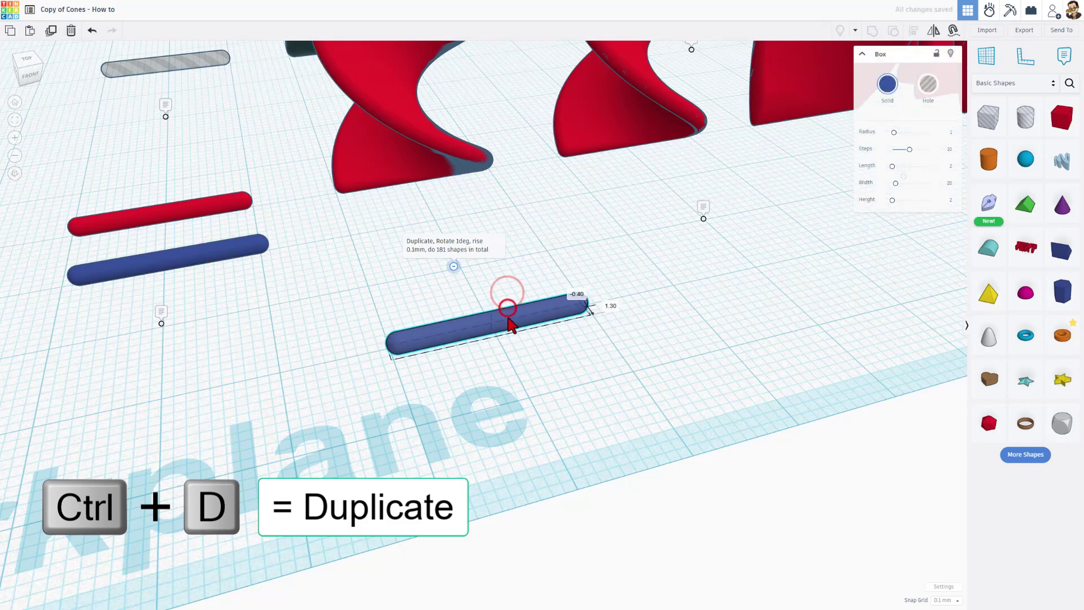
pyautogui.click(391, 280)
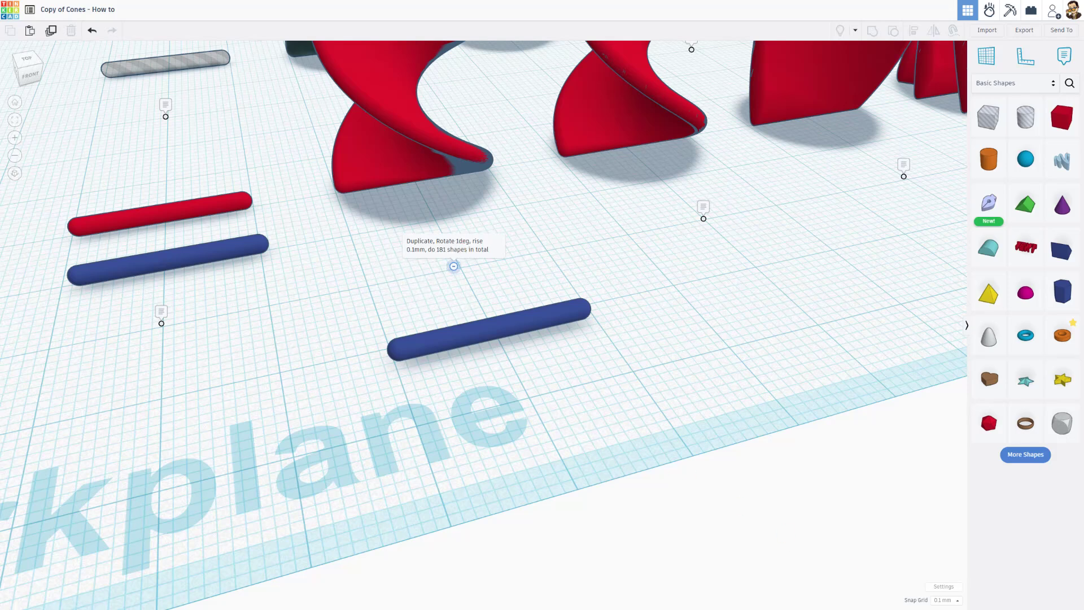
# Step: With a 0.1 mm snap grid, duplicate the bar, rotate it 1 degree, and raise it 0.1 mm
pyautogui.click(940, 600)
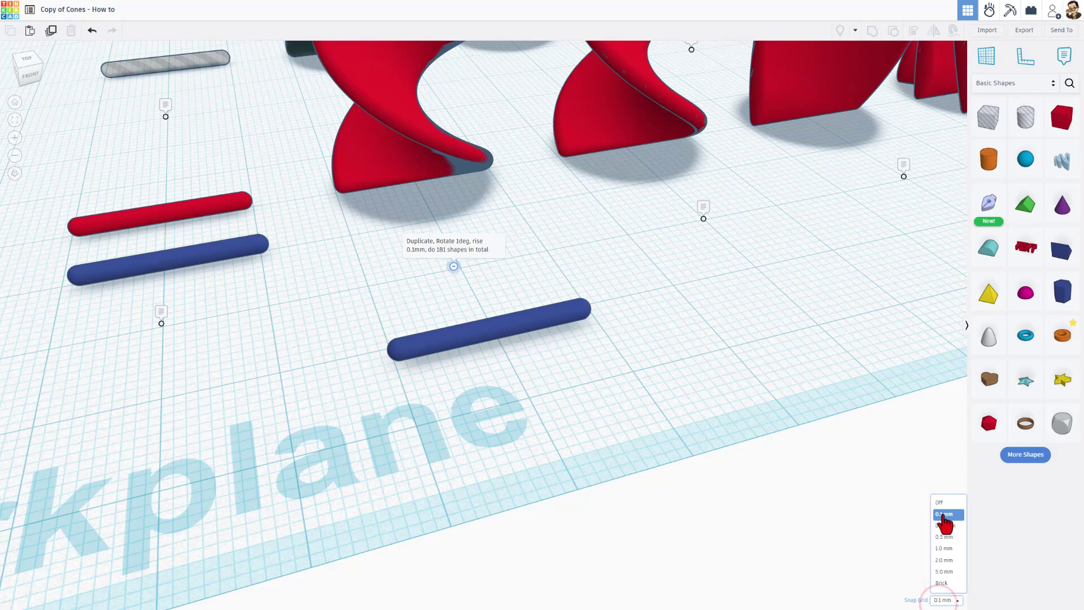
pyautogui.click(947, 514)
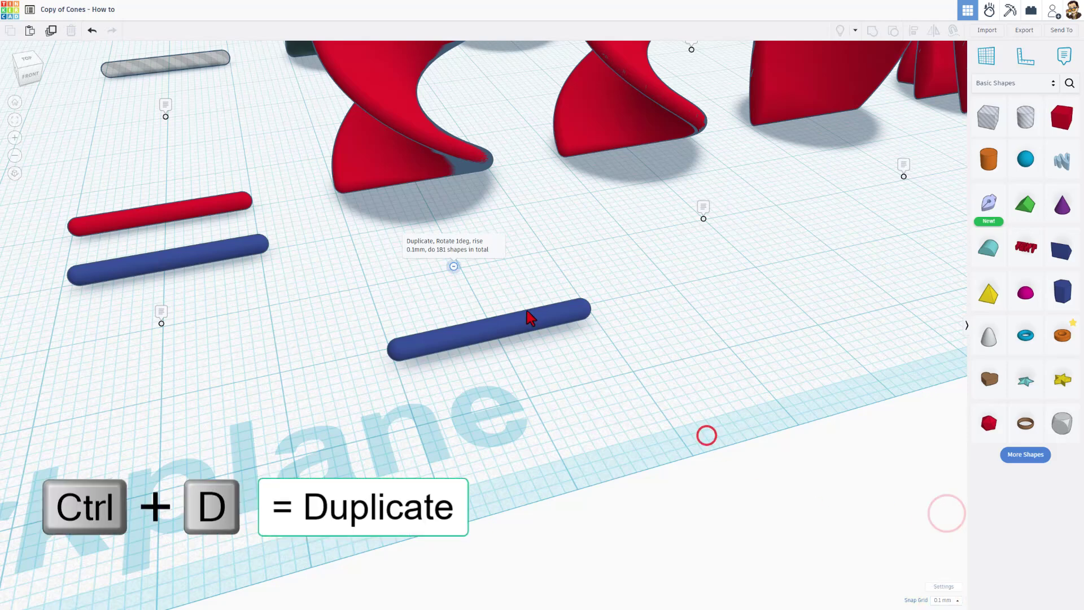
pyautogui.click(524, 325)
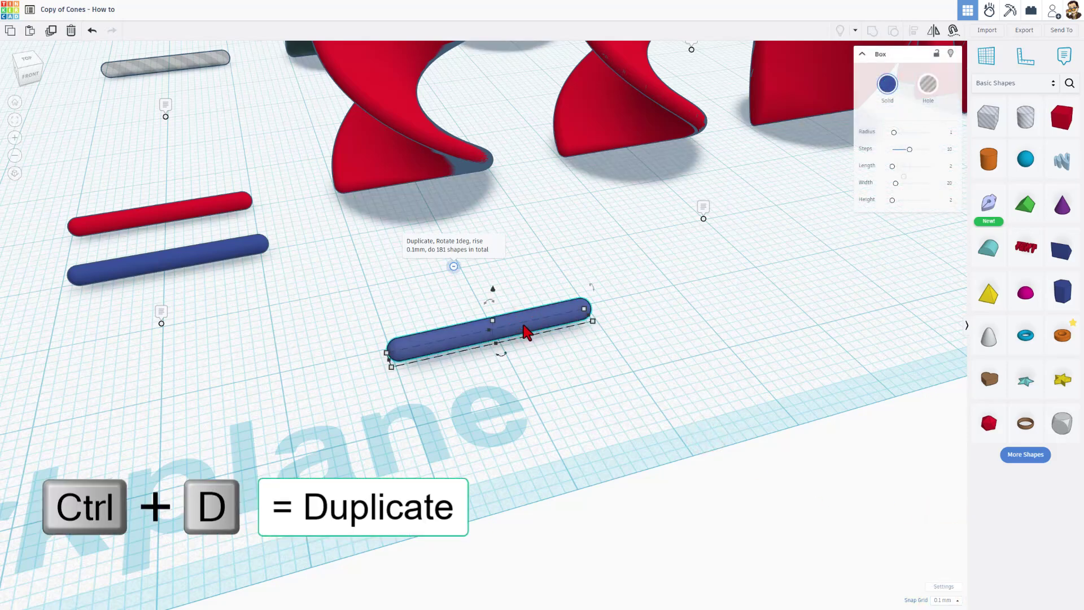
pyautogui.hotkey('ctrl', 'd')
pyautogui.moveTo(502, 353); pyautogui.dragTo(550, 453)
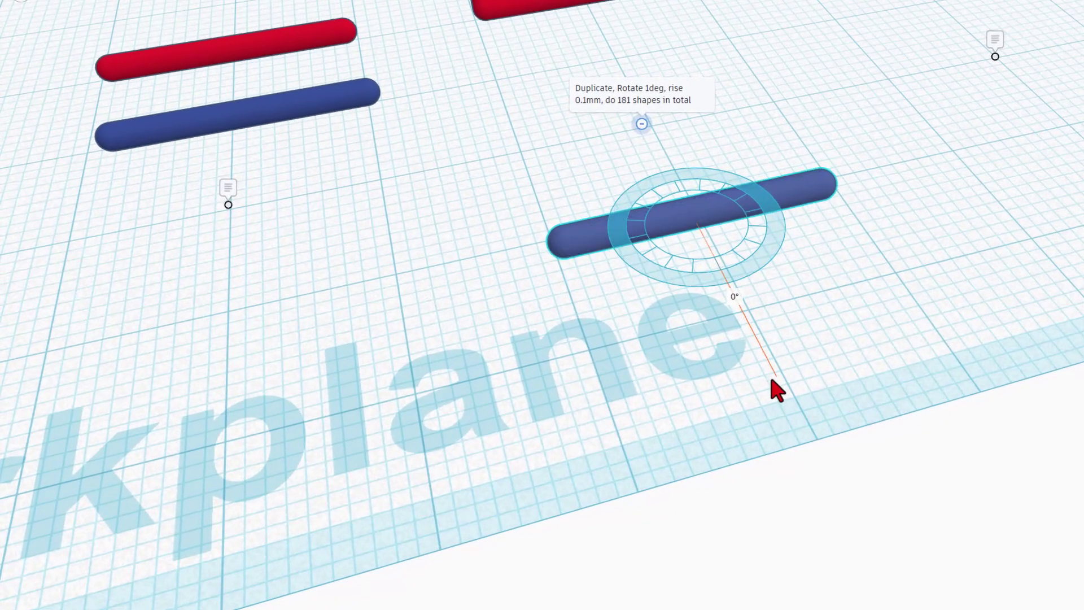
pyautogui.moveTo(772, 379); pyautogui.dragTo(769, 380)
pyautogui.hotkey('ctrl', 'Up')
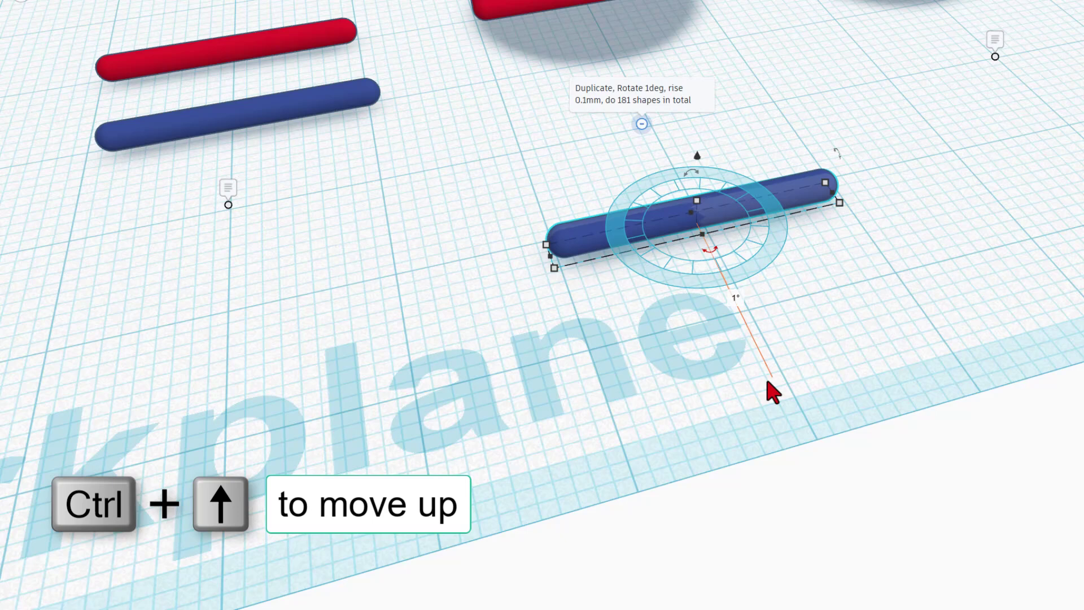
pyautogui.hotkey('ctrl', 'Up')
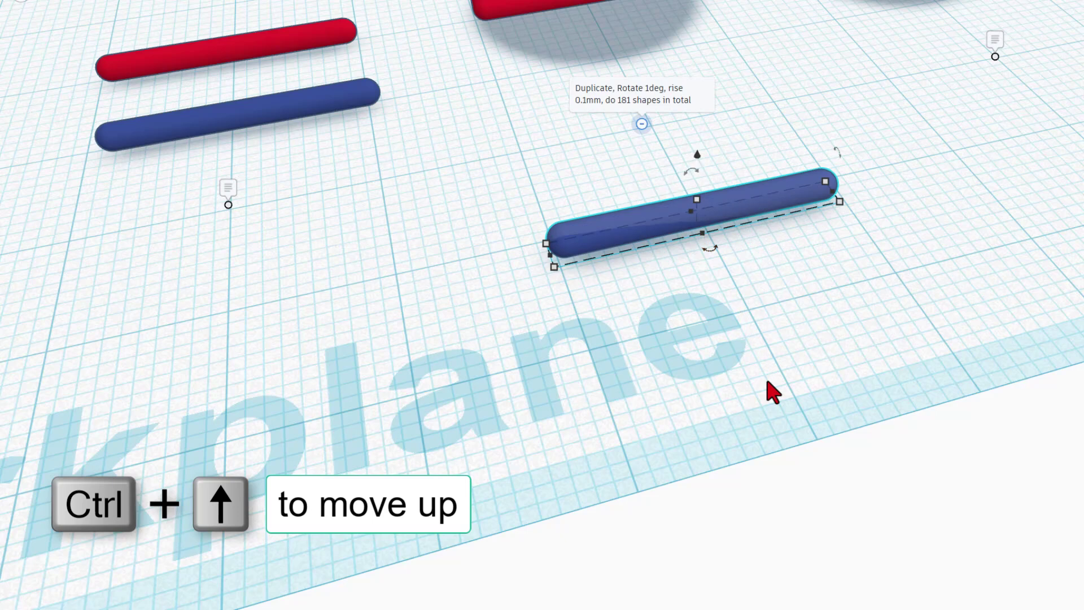
# Step: Repeat the duplicate-rotate-raise step until the twisted stack passes 180 copies
pyautogui.hotkey('ctrl', 'd')
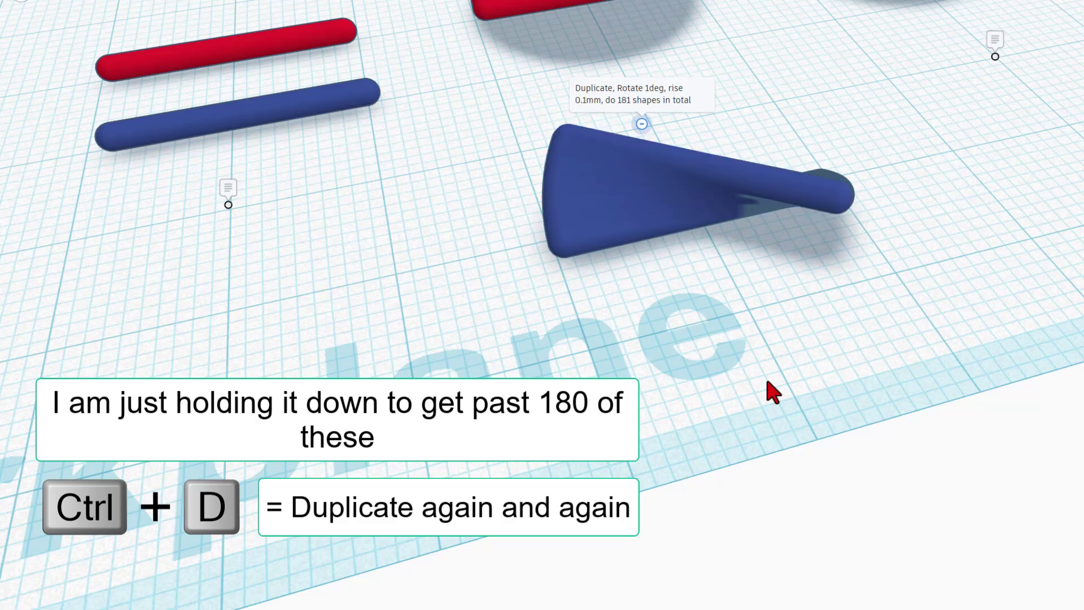
pyautogui.hotkey('ctrl', 'd')
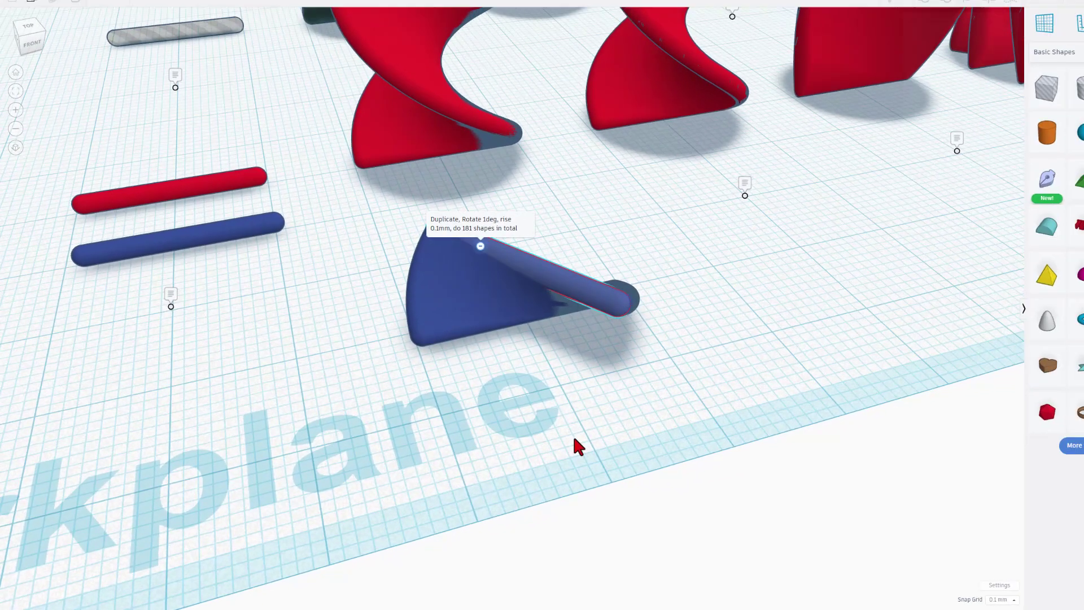
pyautogui.hotkey('ctrl', 'd')
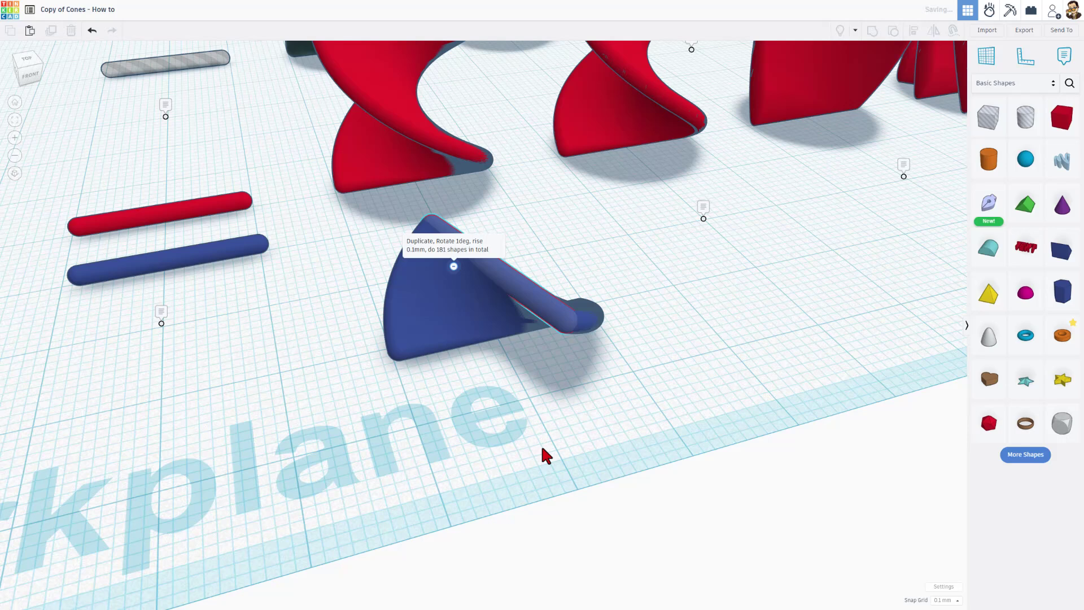
pyautogui.hotkey('ctrl', 'd')
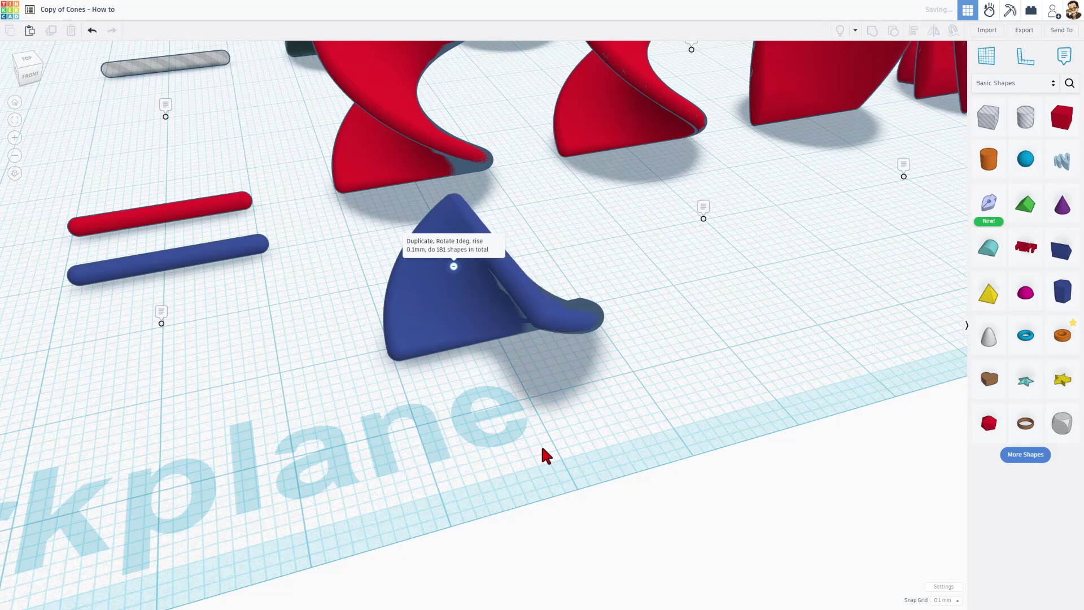
pyautogui.hotkey('ctrl', 'd')
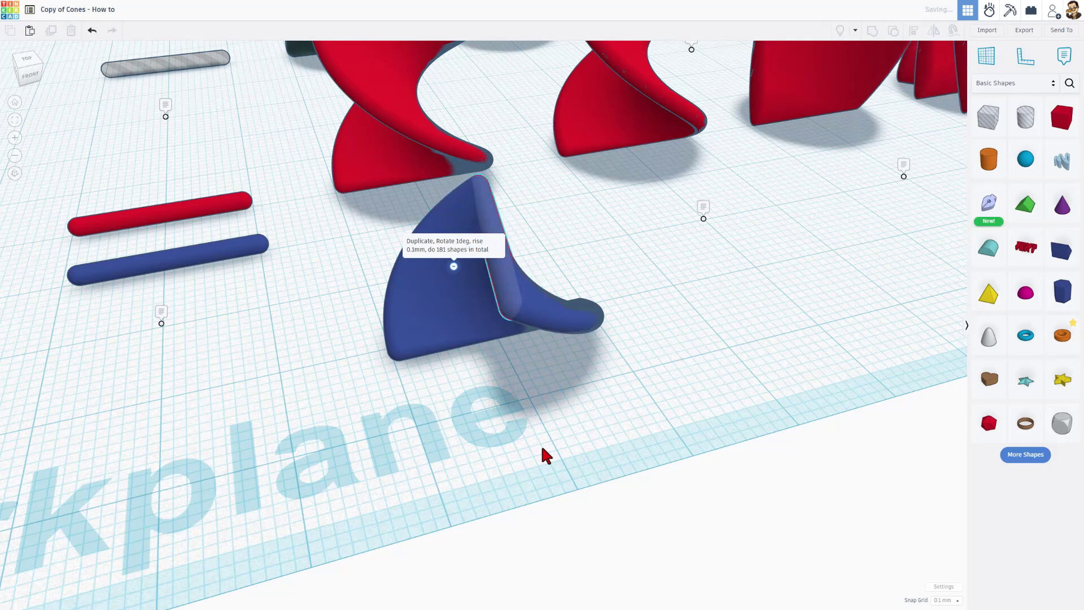
pyautogui.hotkey('ctrl', 'd')
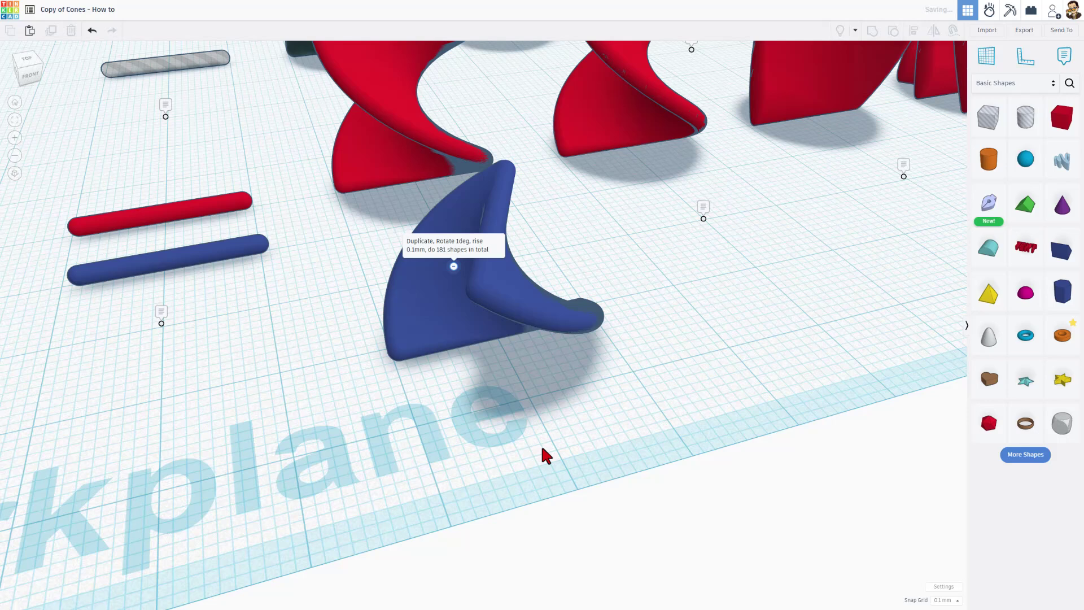
pyautogui.hotkey('ctrl', 'd')
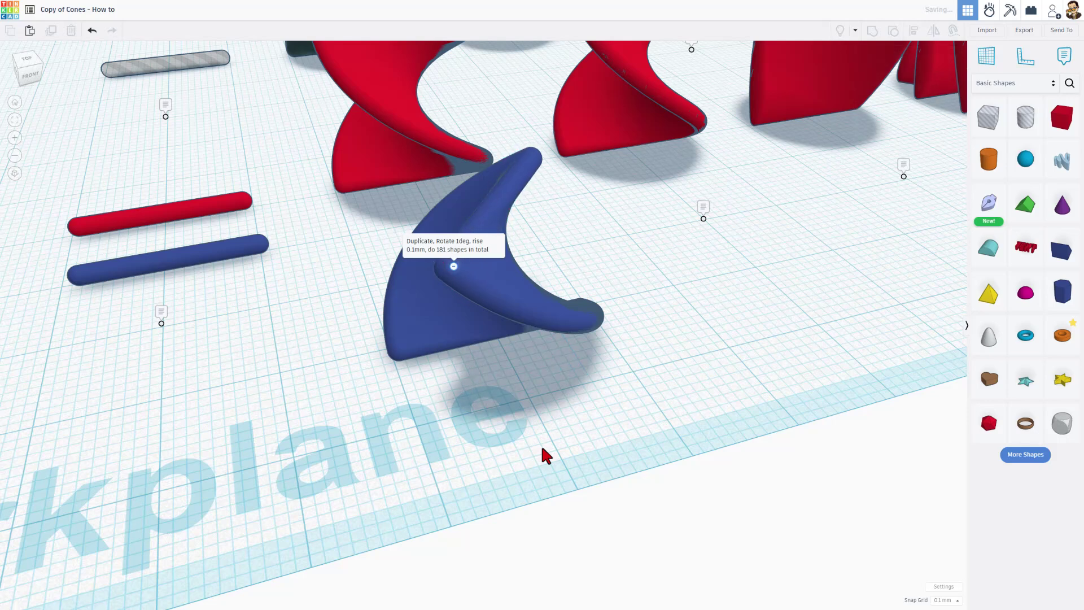
pyautogui.hotkey('ctrl', 'd')
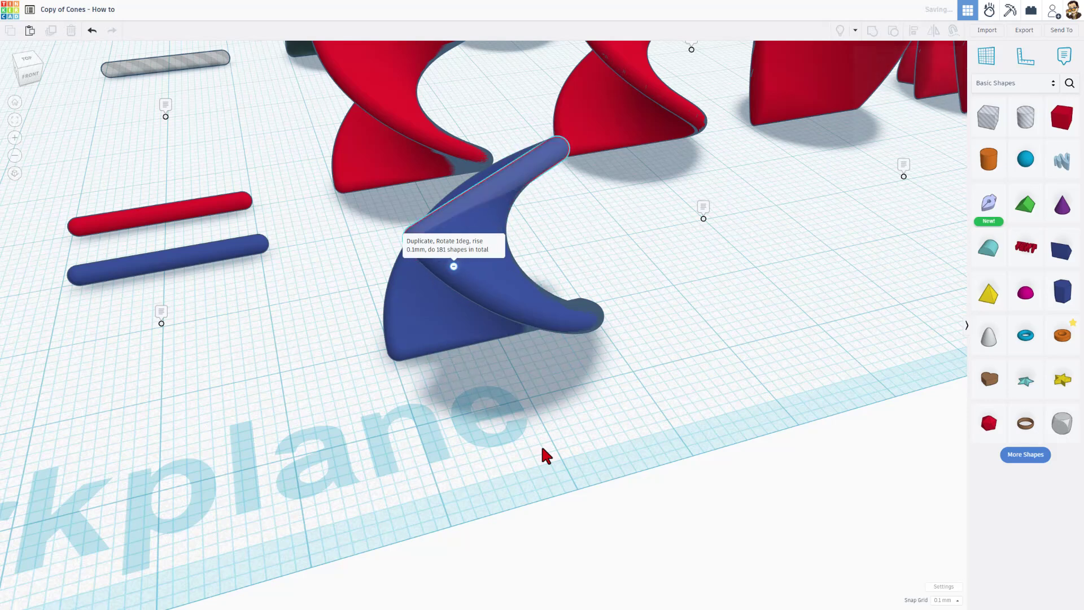
pyautogui.hotkey('ctrl', 'd')
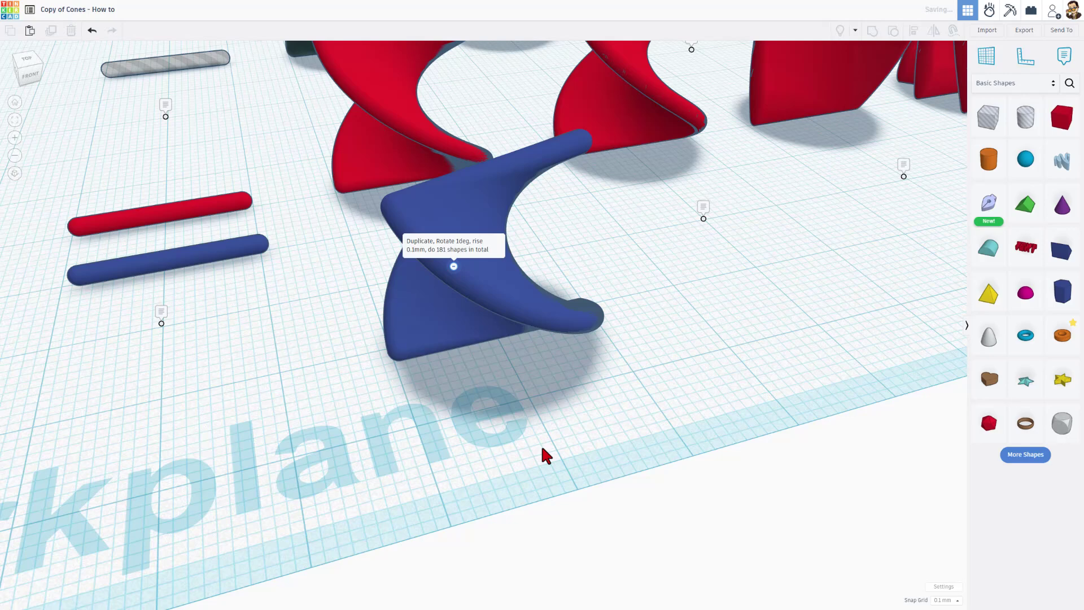
pyautogui.hotkey('ctrl', 'd')
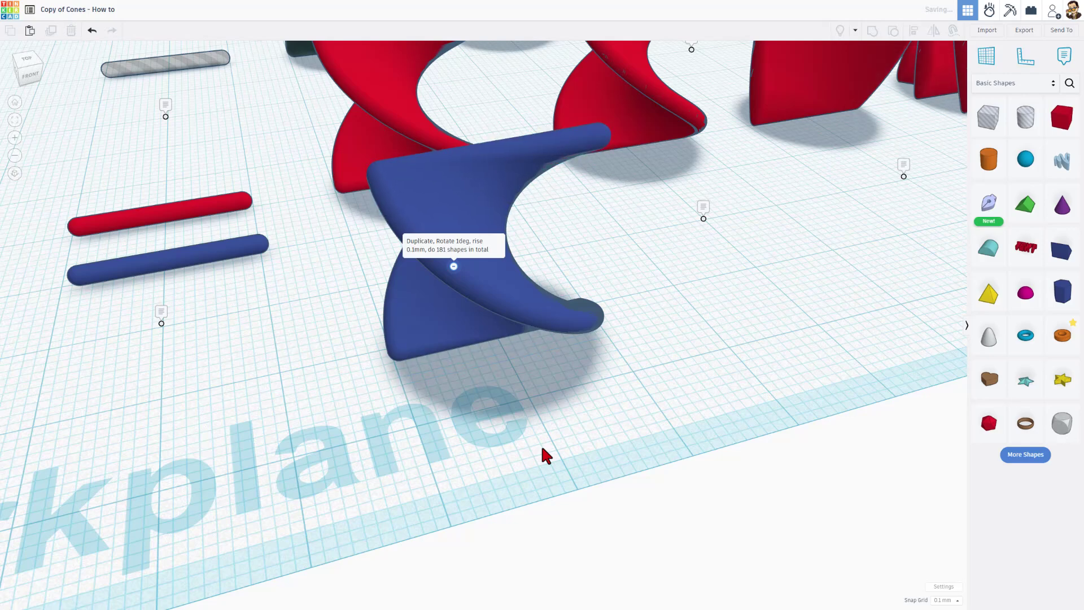
pyautogui.hotkey('ctrl', 'd')
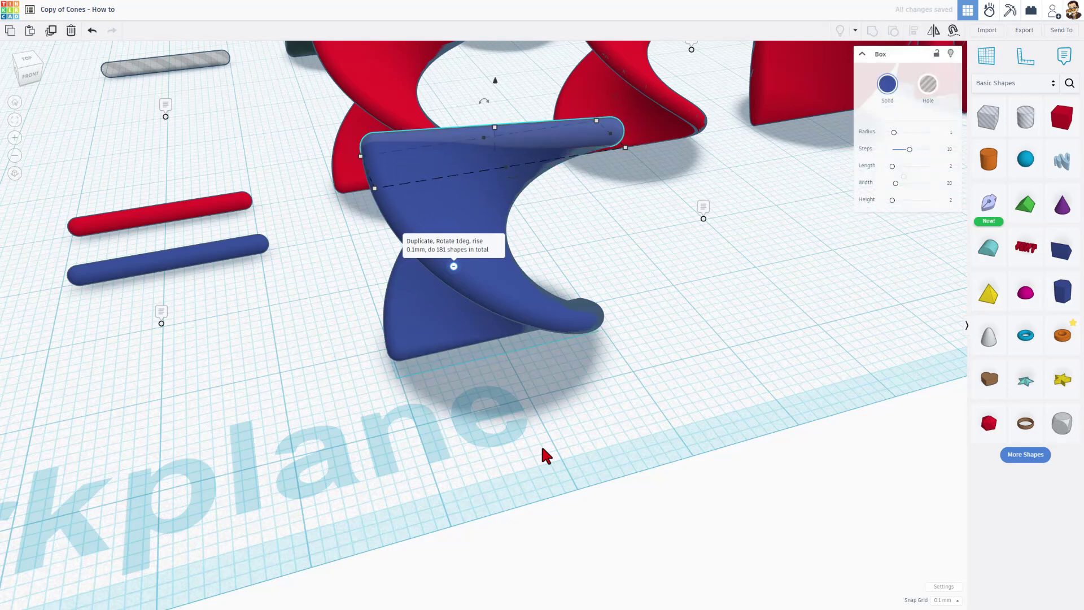
# Step: Marquee-select the whole blue stack to count its 191 shapes
pyautogui.scroll(-5, 469, 452)
pyautogui.click(497, 460)
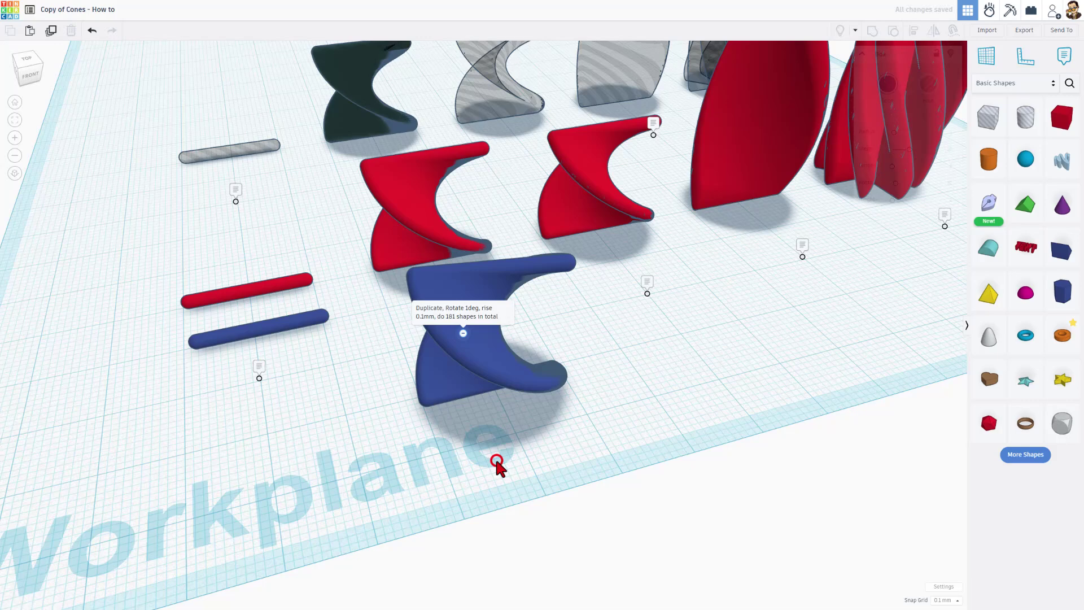
pyautogui.scroll(3, 477, 477)
pyautogui.moveTo(325, 418); pyautogui.dragTo(492, 515)
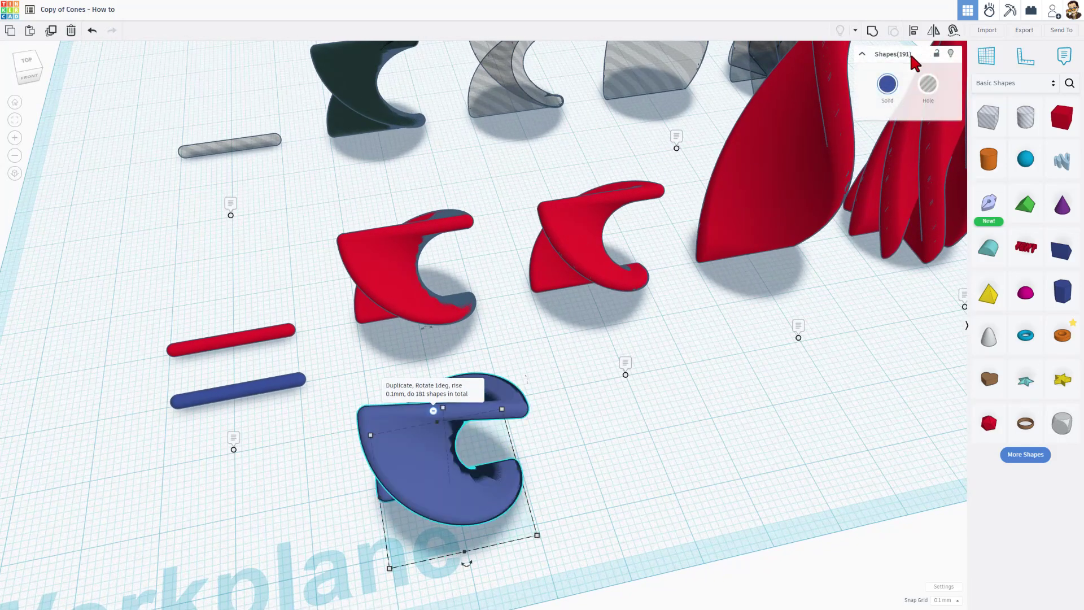
pyautogui.scroll(5, 469, 461)
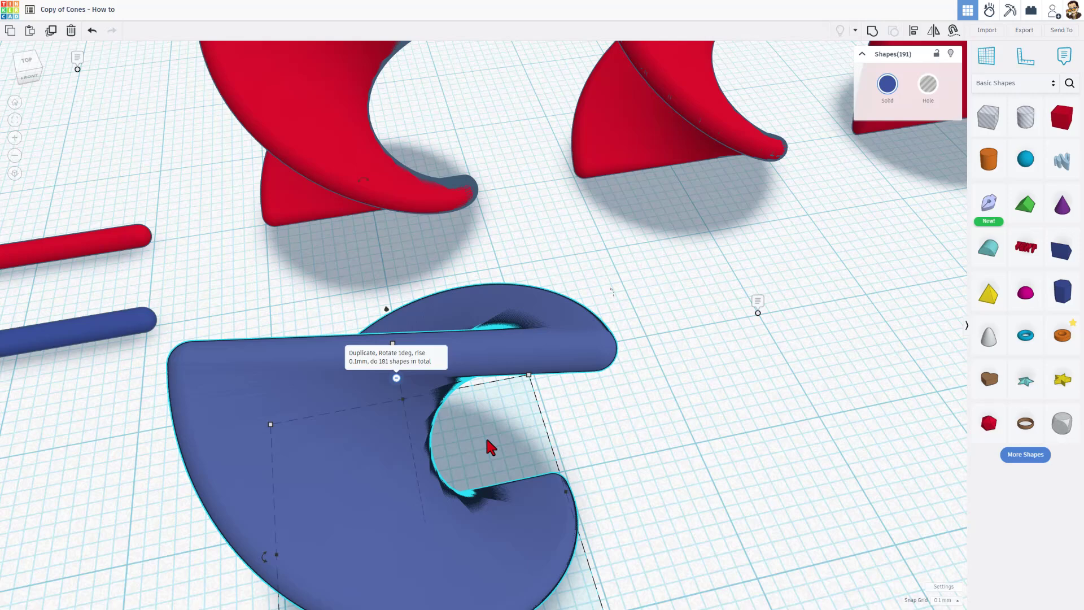
# Step: Delete the topmost bars of the blue stack one at a time
pyautogui.click(501, 436)
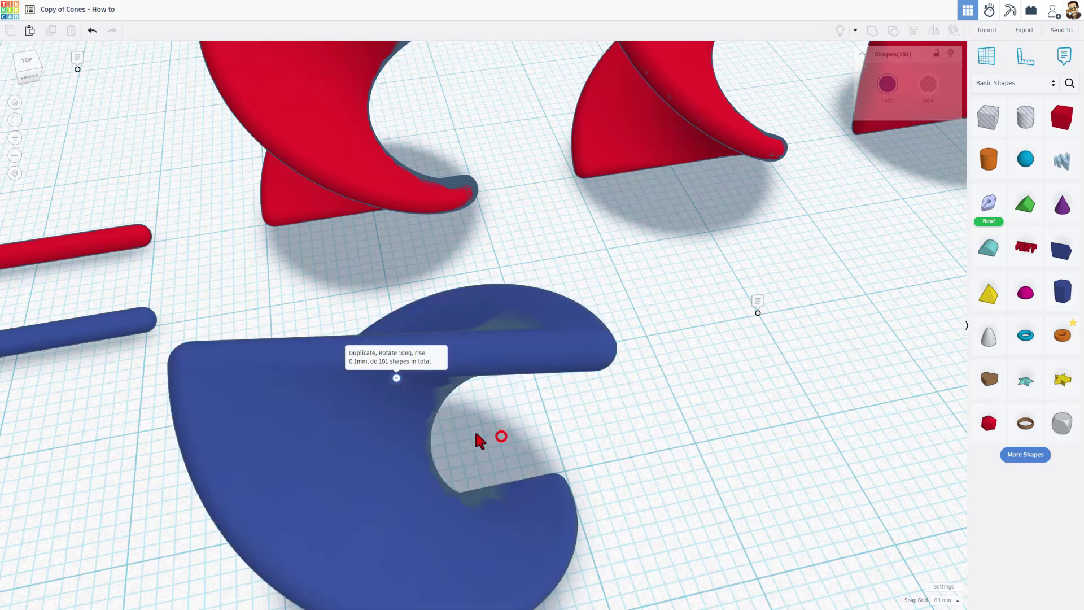
pyautogui.click(479, 356)
pyautogui.press('Delete')
pyautogui.click(481, 359)
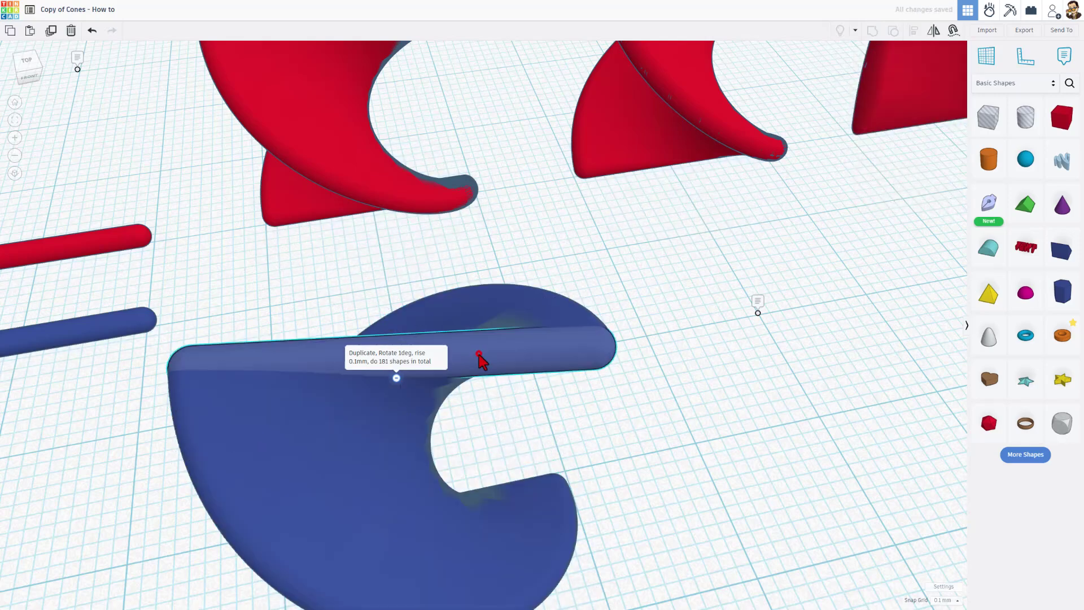
pyautogui.press('Delete')
pyautogui.click(481, 359)
pyautogui.press('Delete')
pyautogui.click(481, 359)
pyautogui.press('Delete')
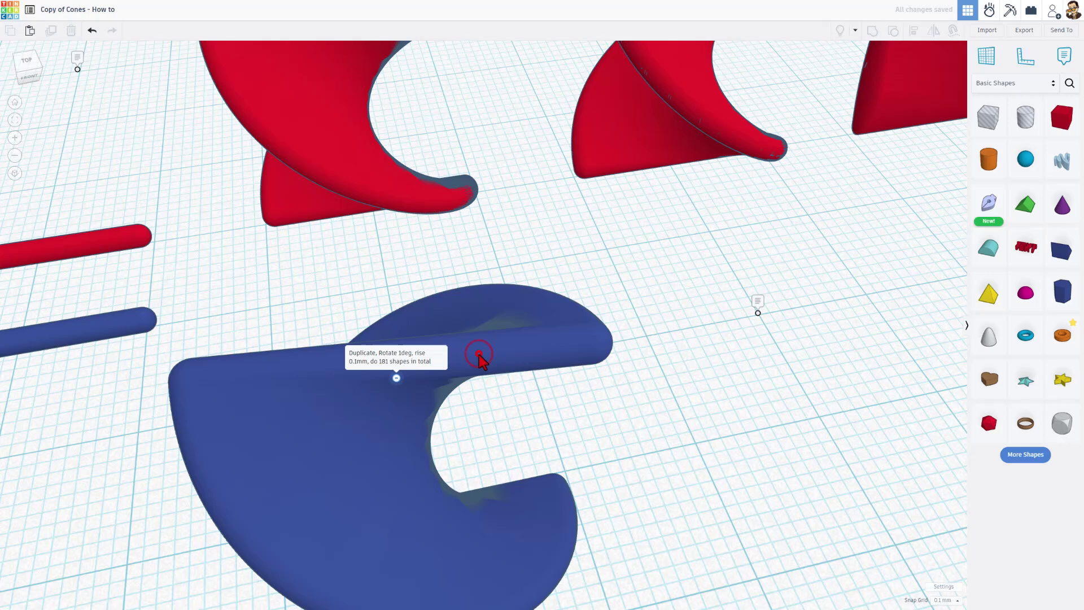
pyautogui.click(478, 356)
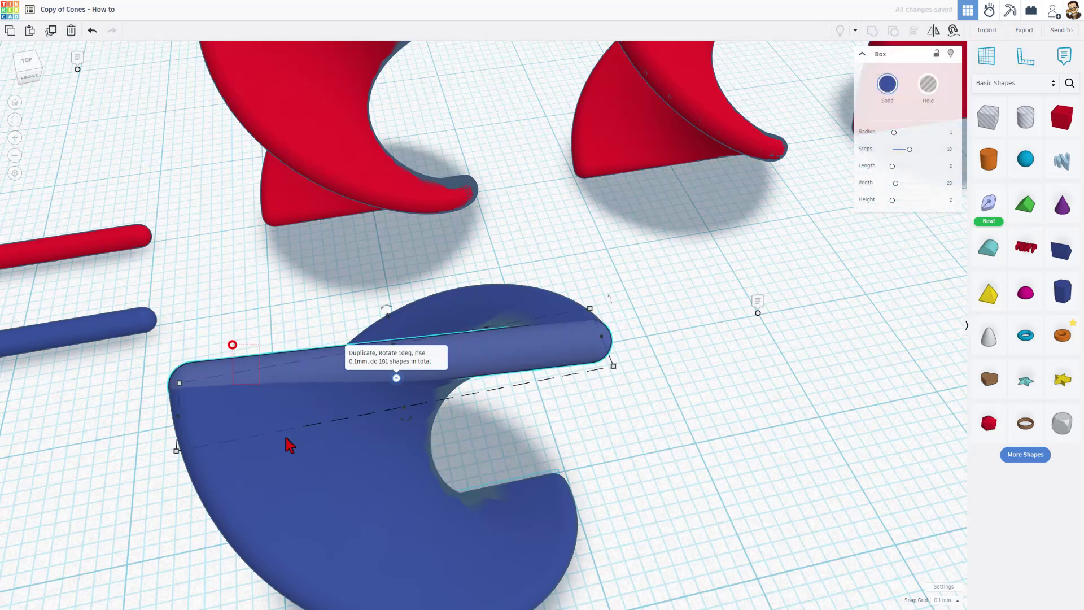
# Step: Marquee-select the blue stack to recheck its shape count
pyautogui.moveTo(346, 548); pyautogui.dragTo(346, 551)
pyautogui.scroll(-5, 443, 508)
pyautogui.click(491, 483)
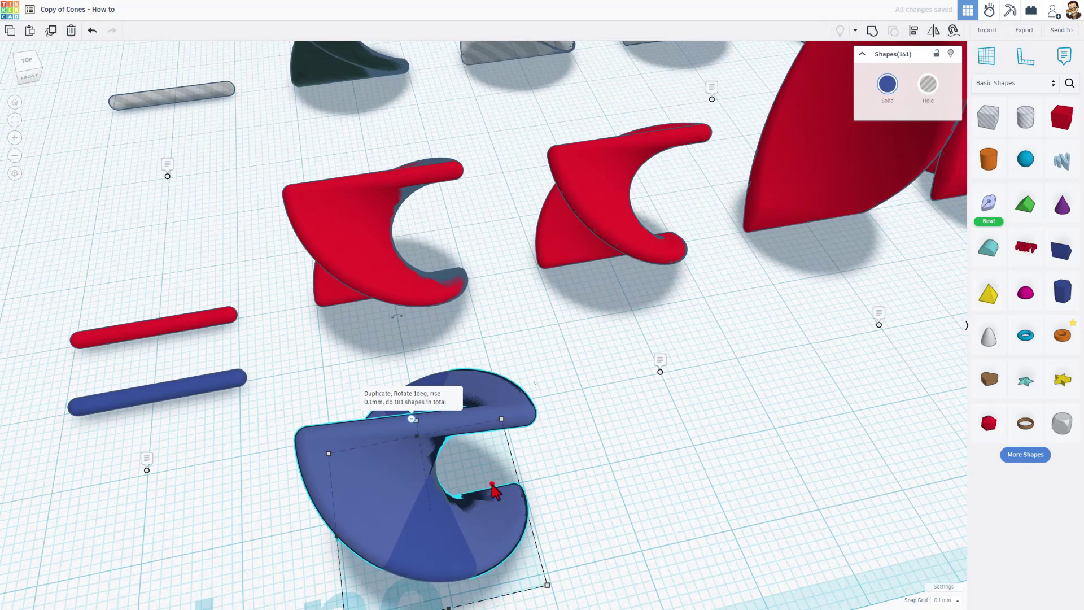
pyautogui.moveTo(545, 380); pyautogui.dragTo(292, 580)
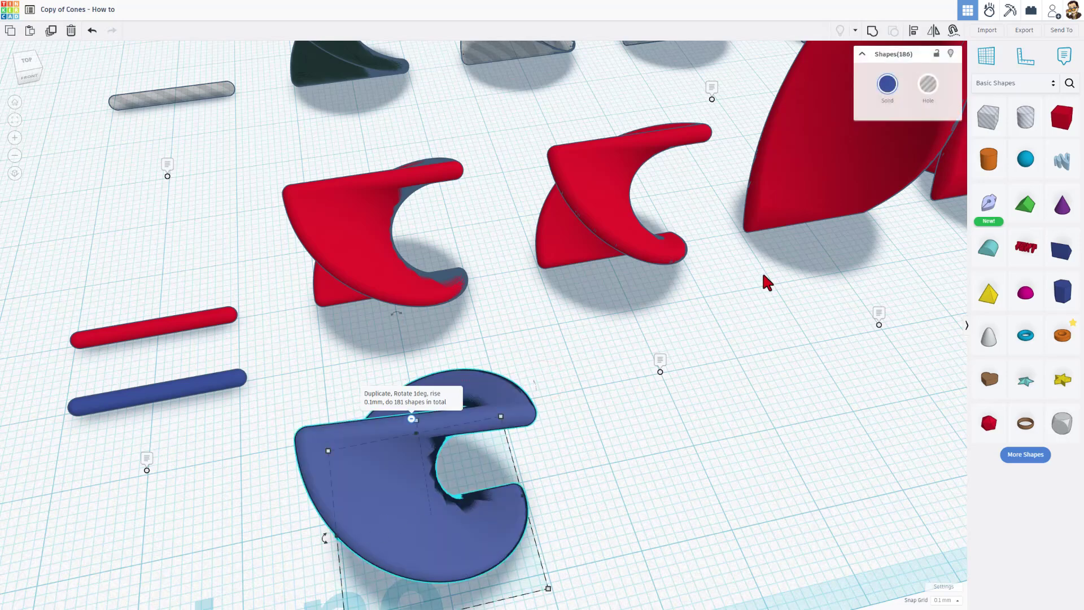
pyautogui.click(551, 455)
pyautogui.scroll(5, 551, 455)
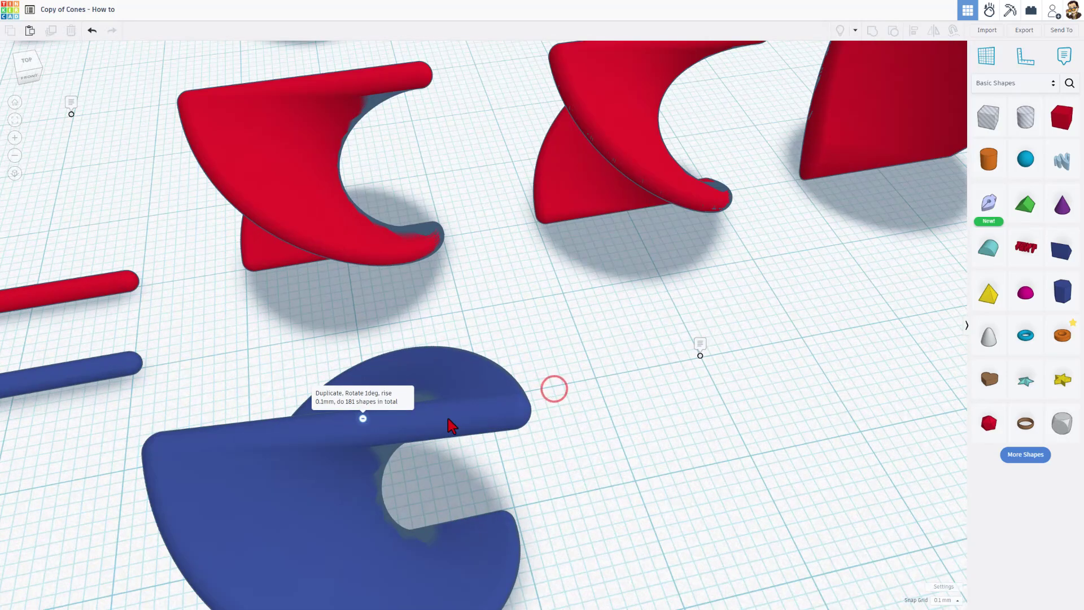
# Step: Confirm the stack holds exactly 181 shapes and orbit to a near-front view
pyautogui.click(448, 420)
pyautogui.keyDown('shift'); pyautogui.click(448, 421); pyautogui.keyUp('shift')
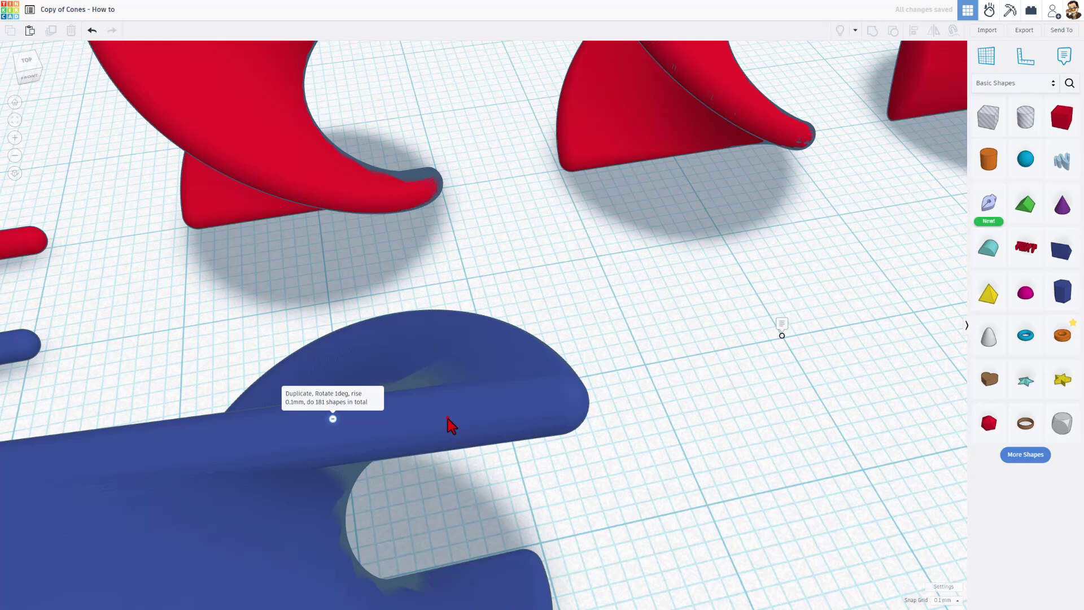
pyautogui.keyDown('shift'); pyautogui.click(447, 420); pyautogui.keyUp('shift')
pyautogui.keyDown('shift'); pyautogui.click(447, 421); pyautogui.keyUp('shift')
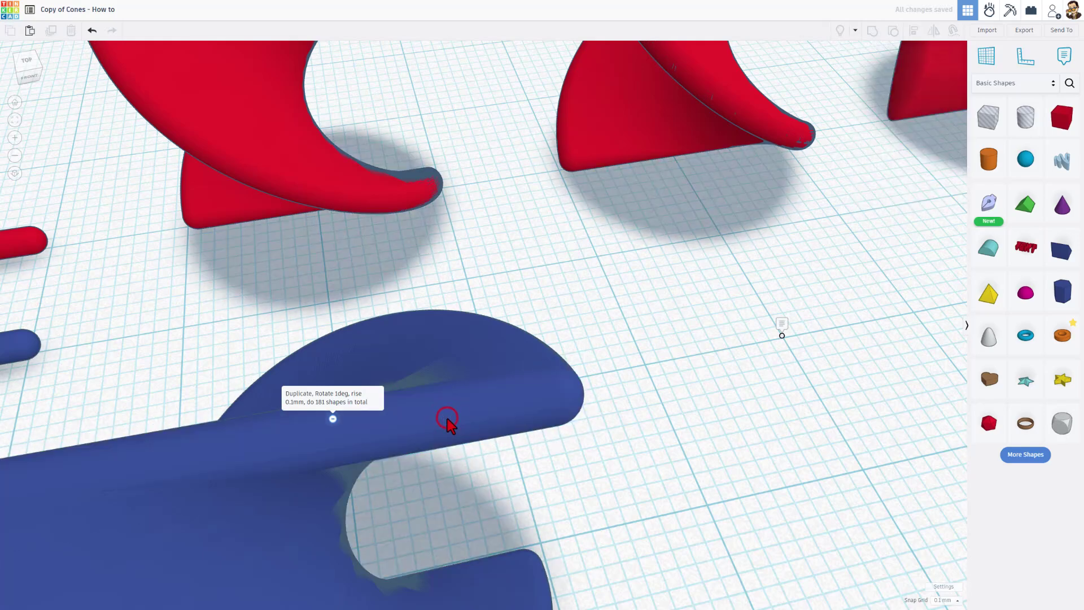
pyautogui.keyDown('shift'); pyautogui.click(447, 421); pyautogui.keyUp('shift')
pyautogui.keyDown('shift'); pyautogui.click(447, 422); pyautogui.keyUp('shift')
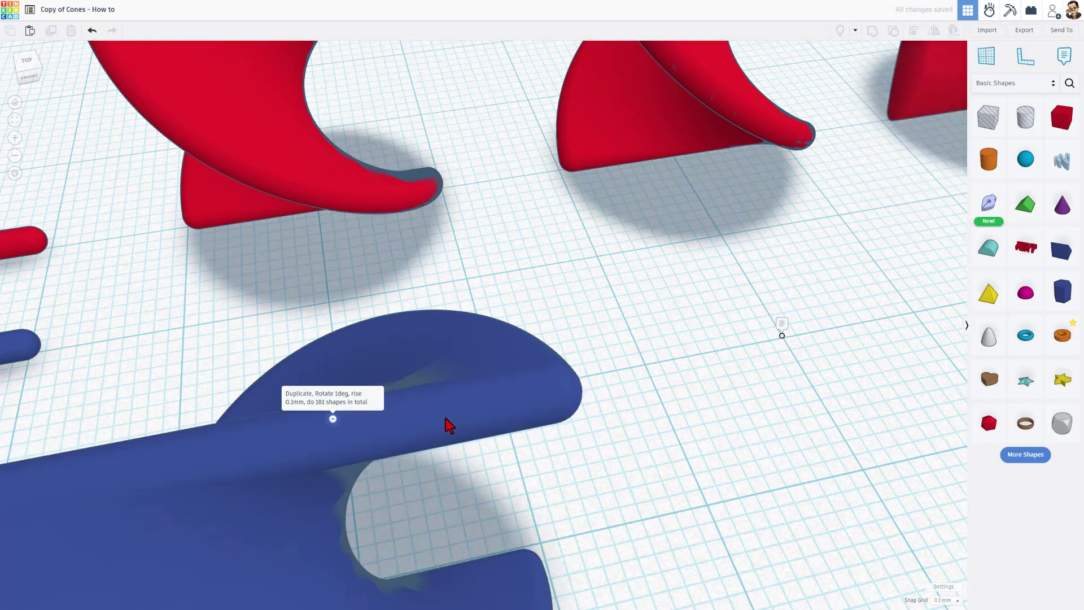
pyautogui.scroll(-6, 448, 421)
pyautogui.moveTo(300, 409); pyautogui.dragTo(495, 560)
pyautogui.moveTo(523, 467); pyautogui.dragTo(459, 444, button='right')
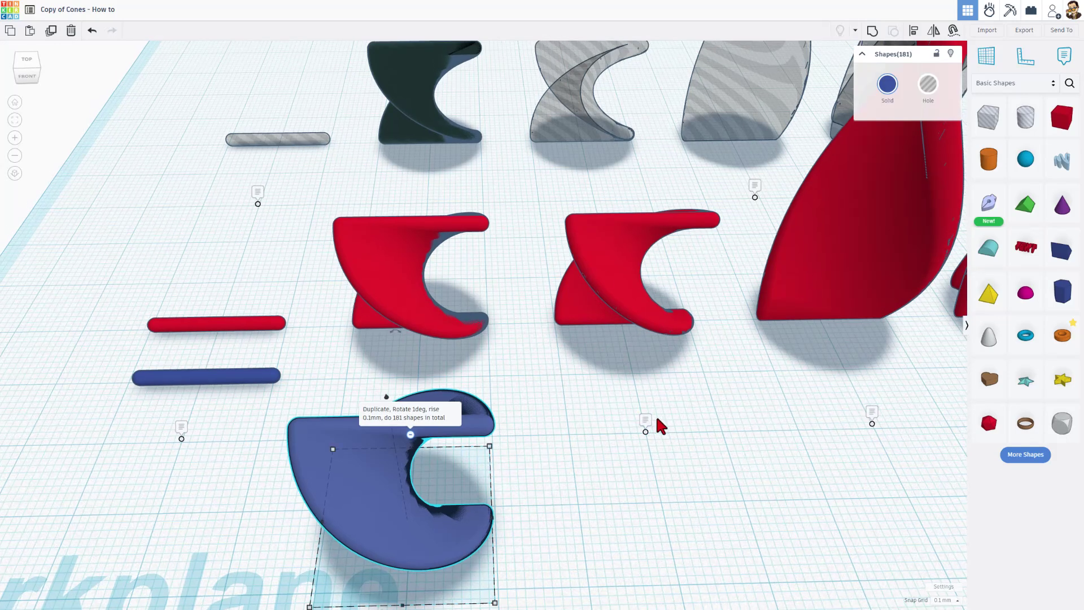
# Step: Read the Your Creation note and switch the shape library to Your Creations
pyautogui.click(642, 420)
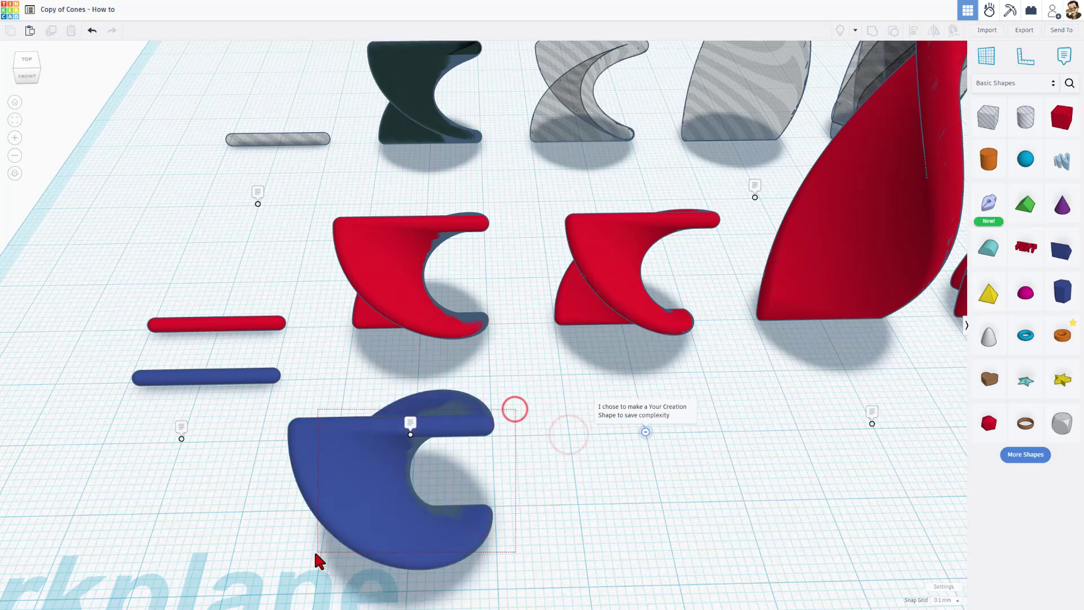
pyautogui.click(995, 84)
pyautogui.click(994, 95)
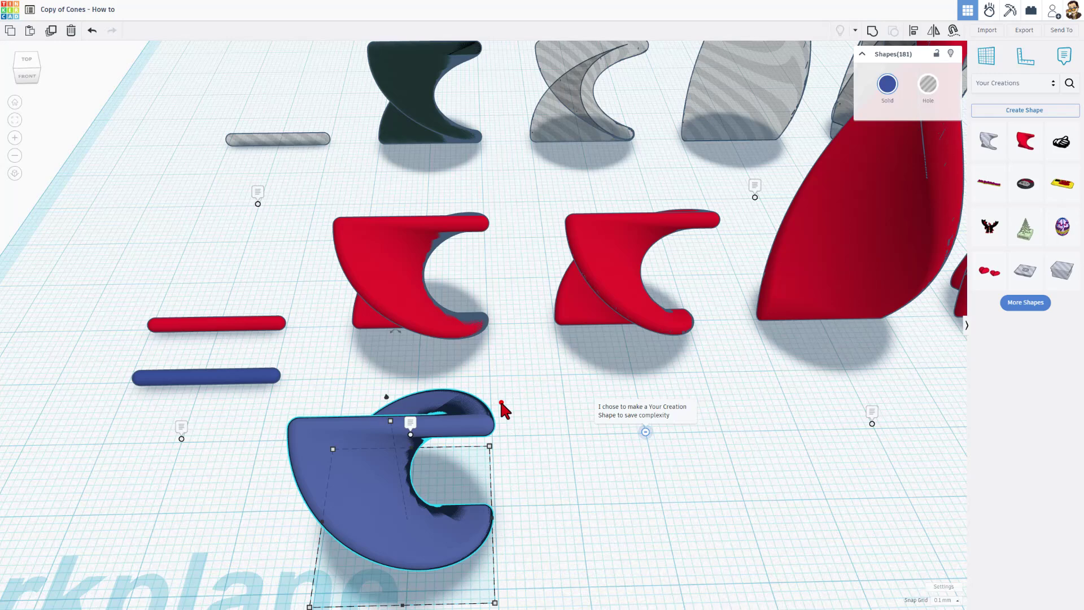
# Step: Delete the blue twisted stack and select the right red twisted shape
pyautogui.moveTo(503, 395); pyautogui.dragTo(331, 544)
pyautogui.press('Delete')
pyautogui.click(624, 271)
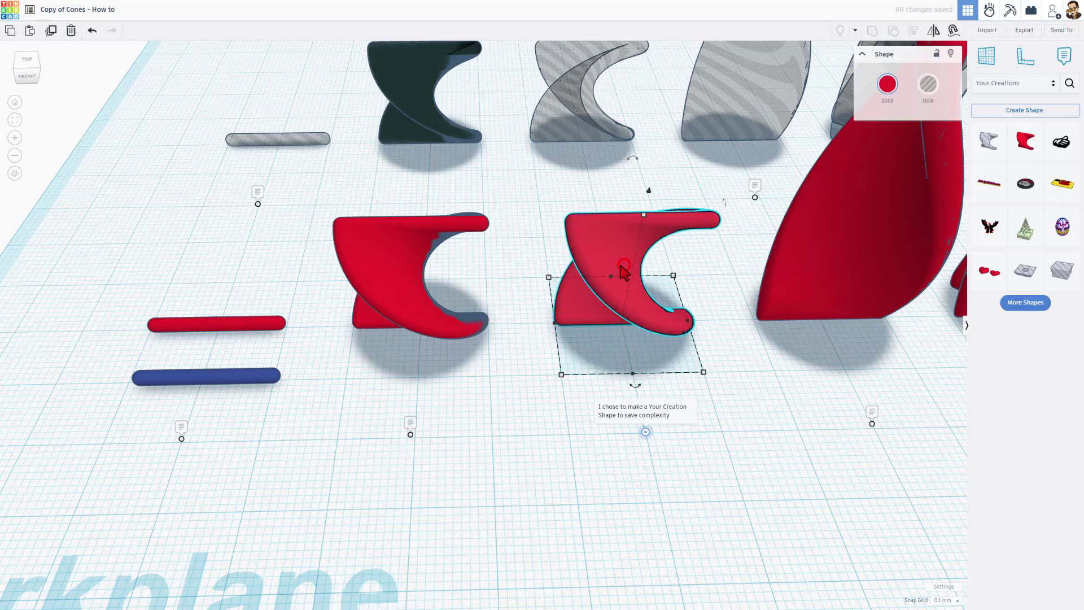
# Step: Save the red twisted shape as a solid custom shape named 'twisty solid'
pyautogui.click(1017, 111)
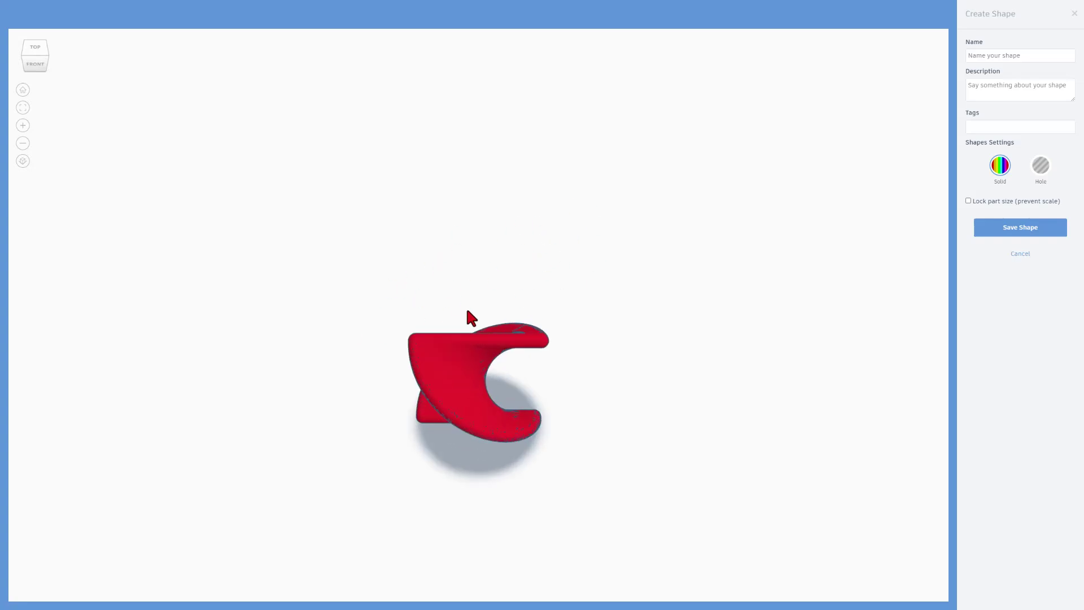
pyautogui.moveTo(608, 341); pyautogui.dragTo(651, 300)
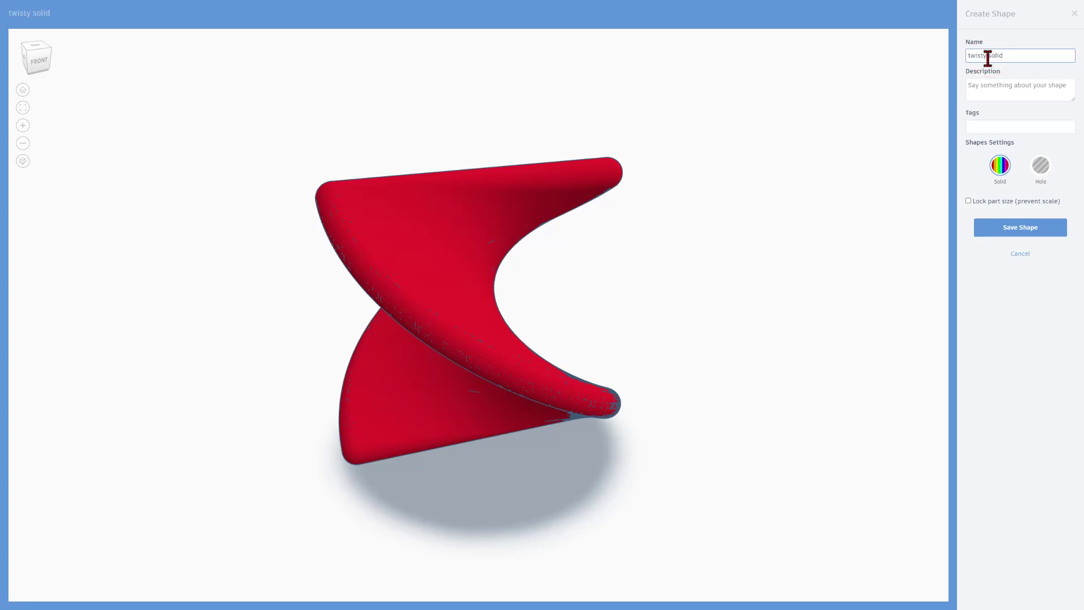
pyautogui.click(1021, 228)
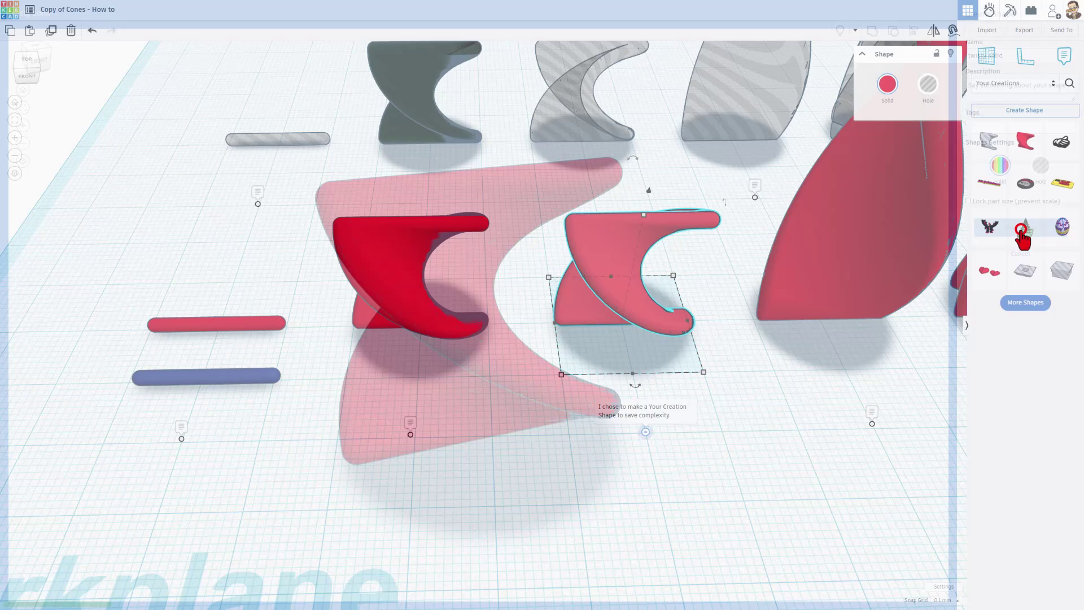
pyautogui.click(621, 328)
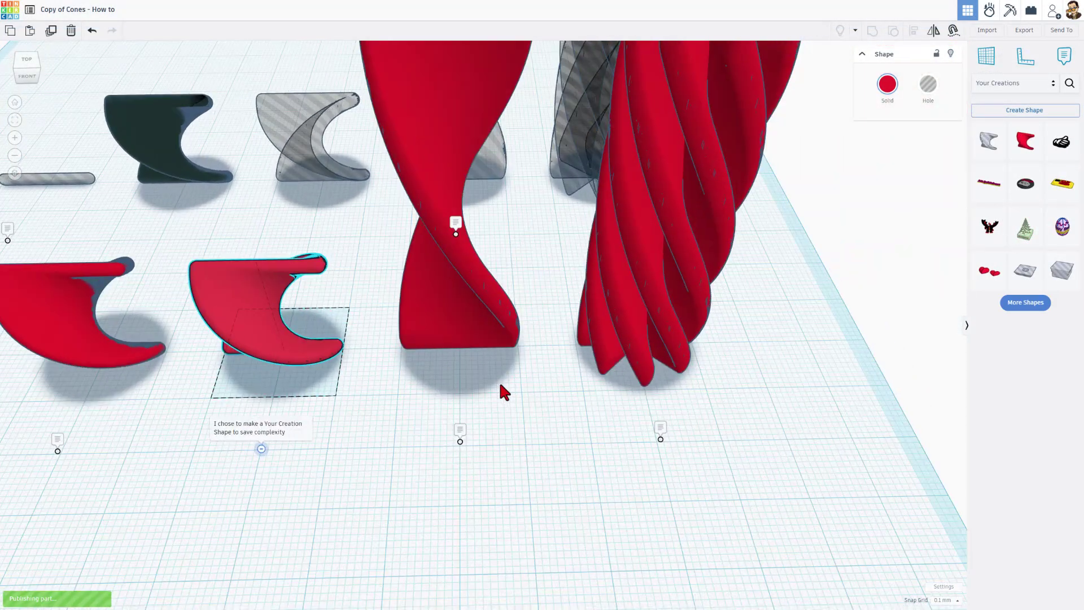
# Step: Place a twisty solid from Your Creations in the front row of the workplane
pyautogui.moveTo(499, 380); pyautogui.dragTo(441, 382, button='right')
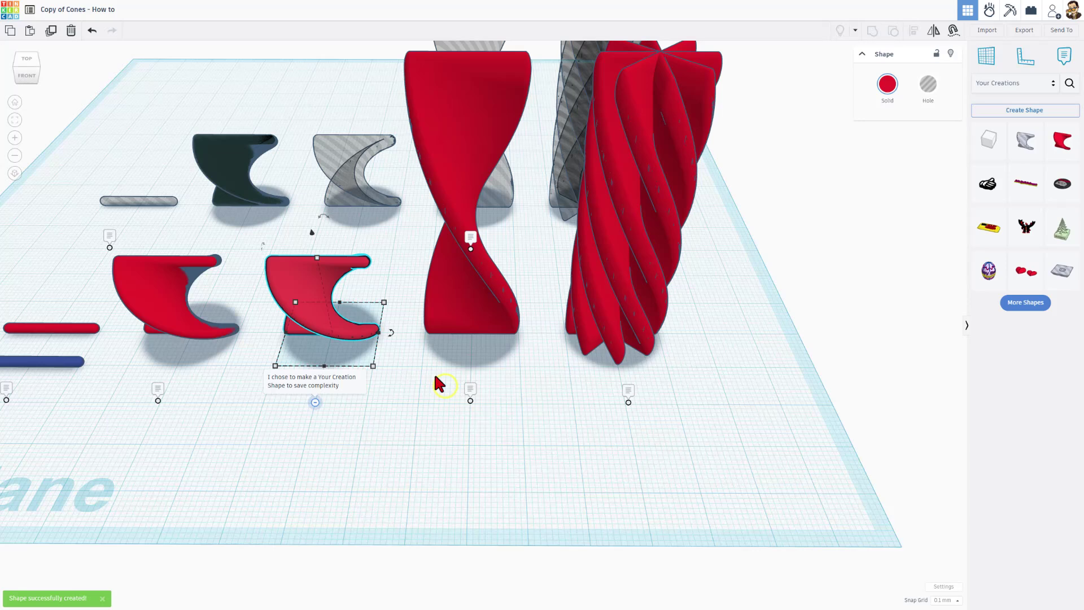
pyautogui.click(470, 411)
pyautogui.click(468, 390)
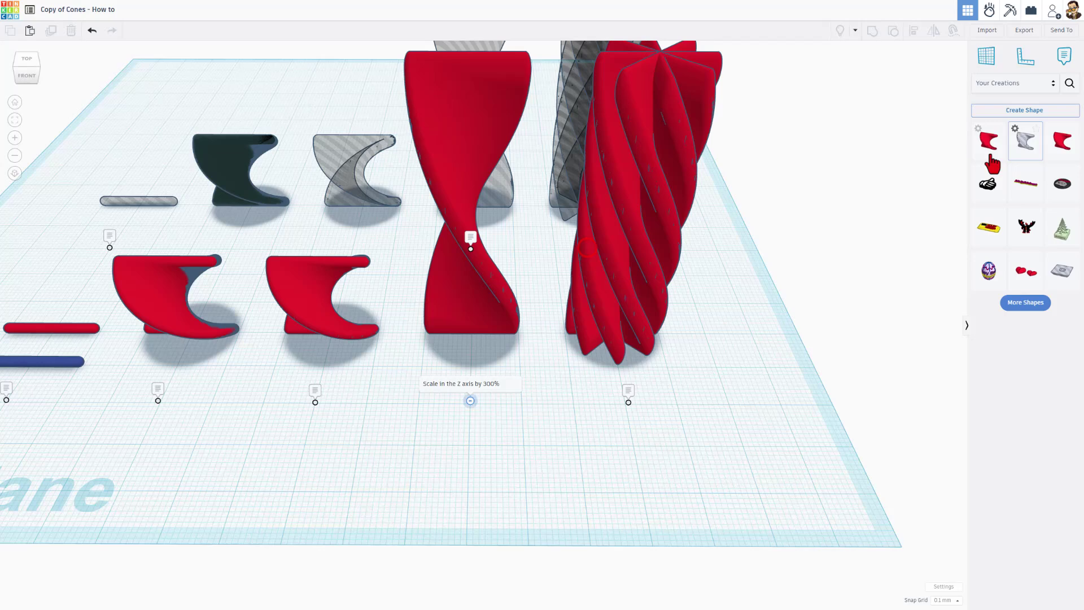
pyautogui.moveTo(989, 142); pyautogui.dragTo(950, 155)
pyautogui.click(511, 426)
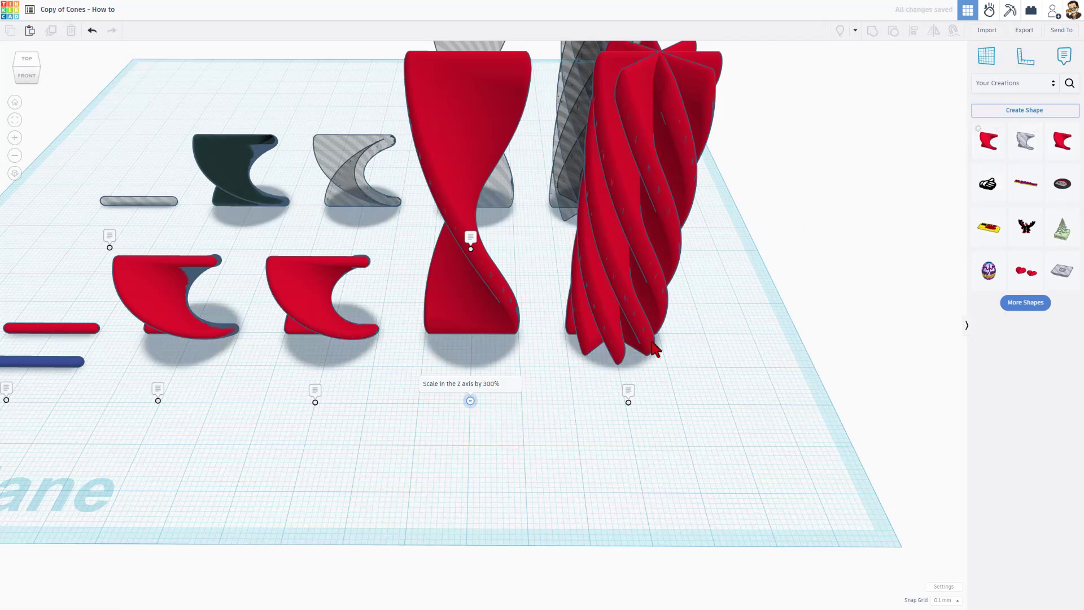
pyautogui.moveTo(527, 413); pyautogui.dragTo(615, 356, button='right')
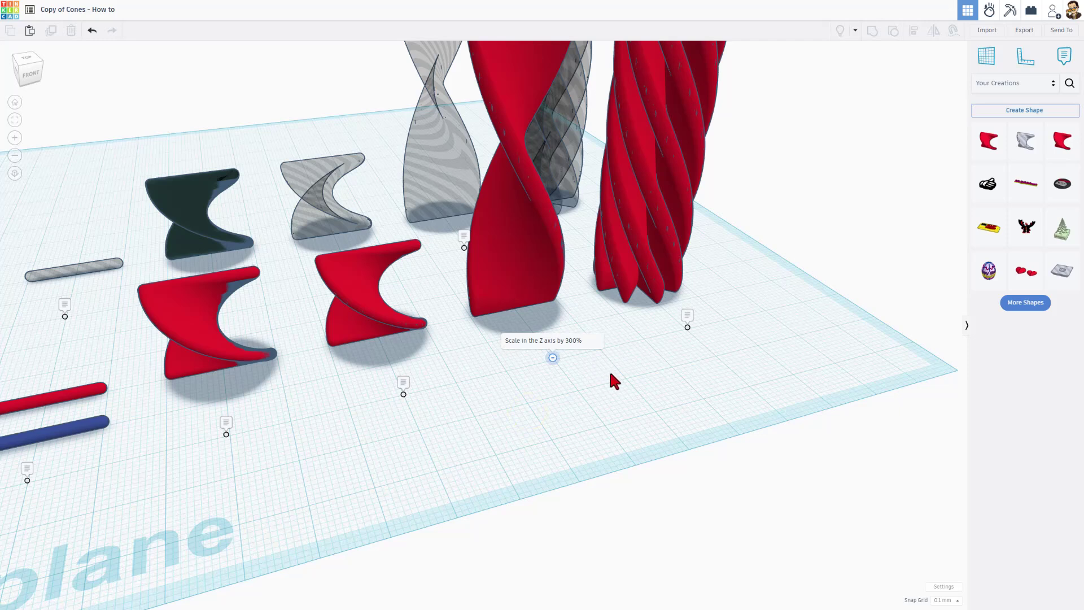
pyautogui.hotkey('ctrl', 'v')
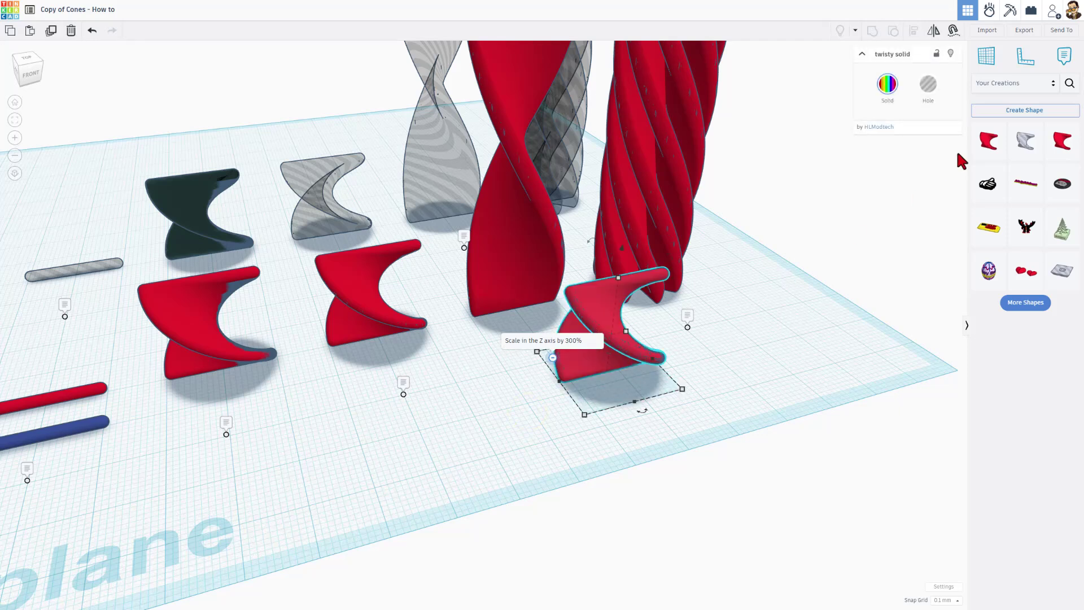
pyautogui.moveTo(636, 359); pyautogui.dragTo(598, 379)
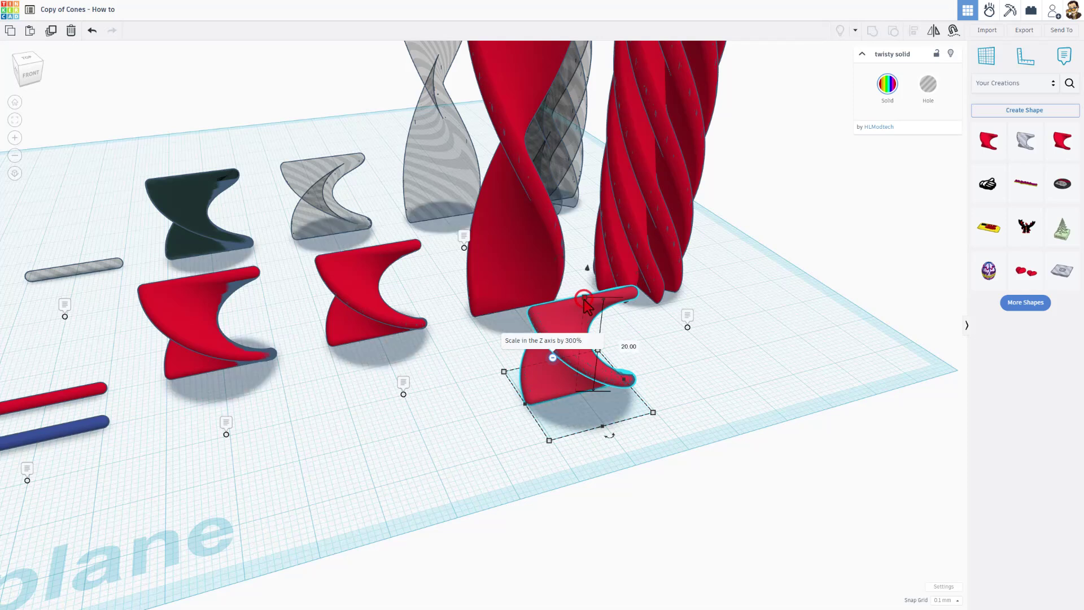
# Step: Scale the twisty solid's height to 300% (60 mm)
pyautogui.click(628, 347)
pyautogui.write('300')
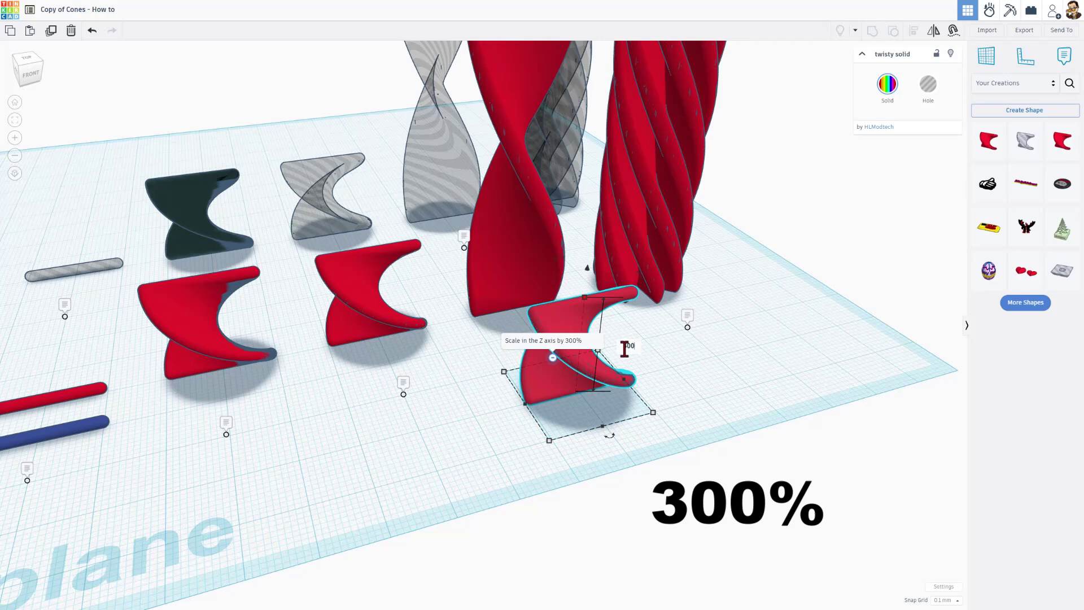
pyautogui.press('Return')
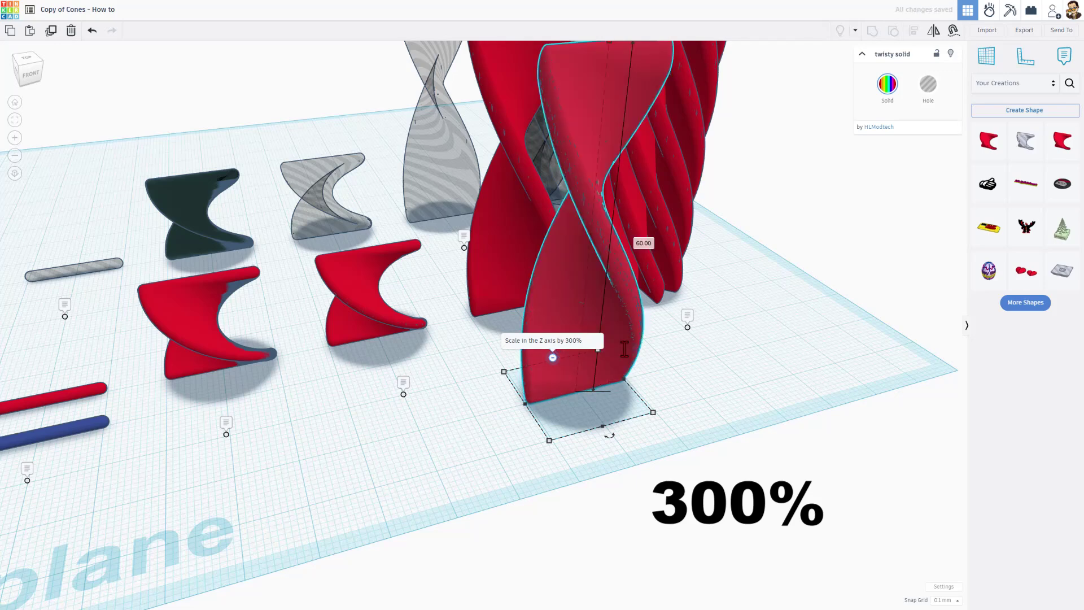
pyautogui.moveTo(589, 219); pyautogui.dragTo(624, 353, button='right')
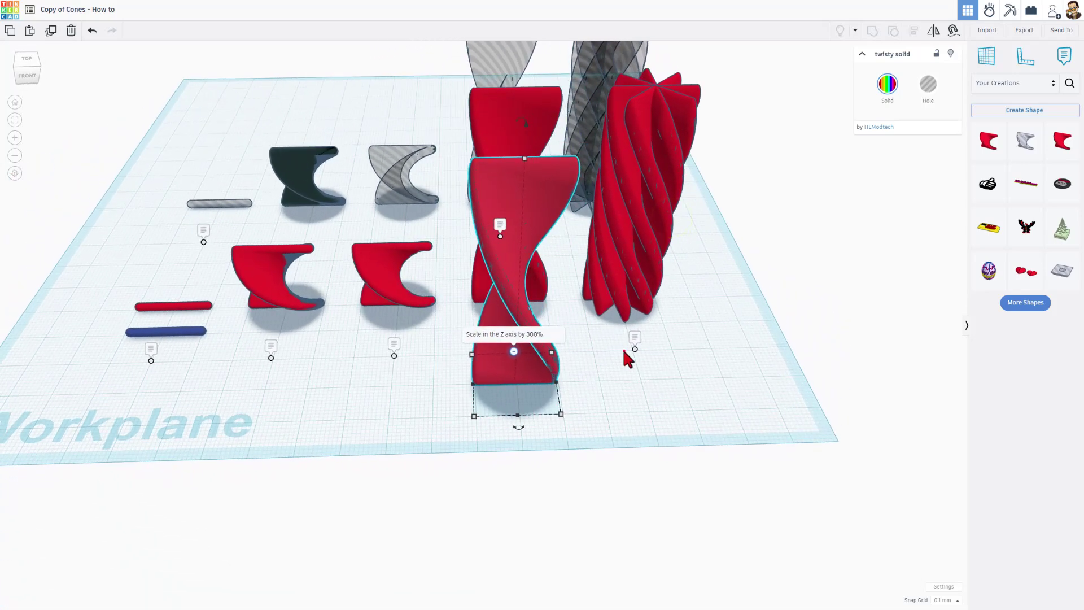
# Step: Move the tall twisty solid to the right of the finned twist
pyautogui.click(624, 351)
pyautogui.click(638, 220)
pyautogui.click(634, 348)
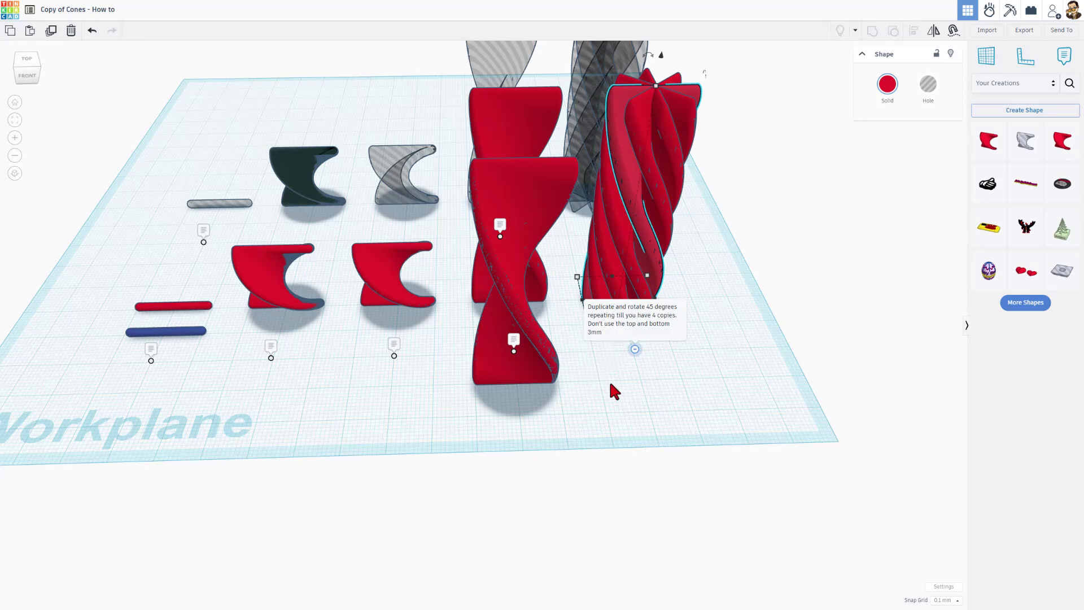
pyautogui.moveTo(583, 403); pyautogui.dragTo(731, 410)
# Step: Duplicate the twisty solid in place and rotate the copy 45 degrees about its axis
pyautogui.hotkey('ctrl', 'd')
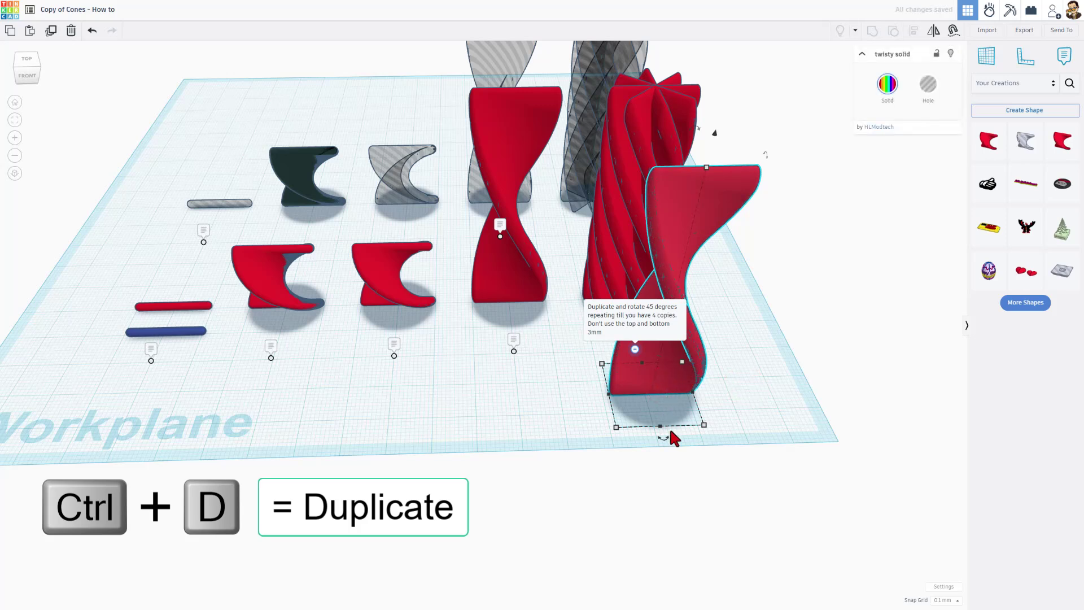
pyautogui.moveTo(664, 438); pyautogui.dragTo(693, 430)
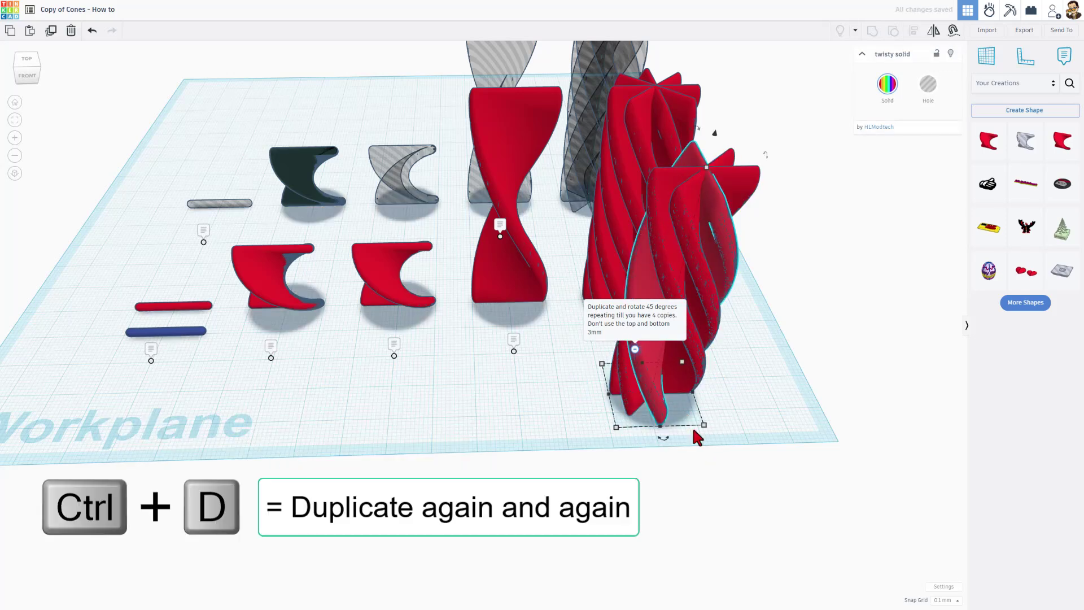
pyautogui.moveTo(694, 431); pyautogui.dragTo(561, 295, button='right')
pyautogui.click(588, 347)
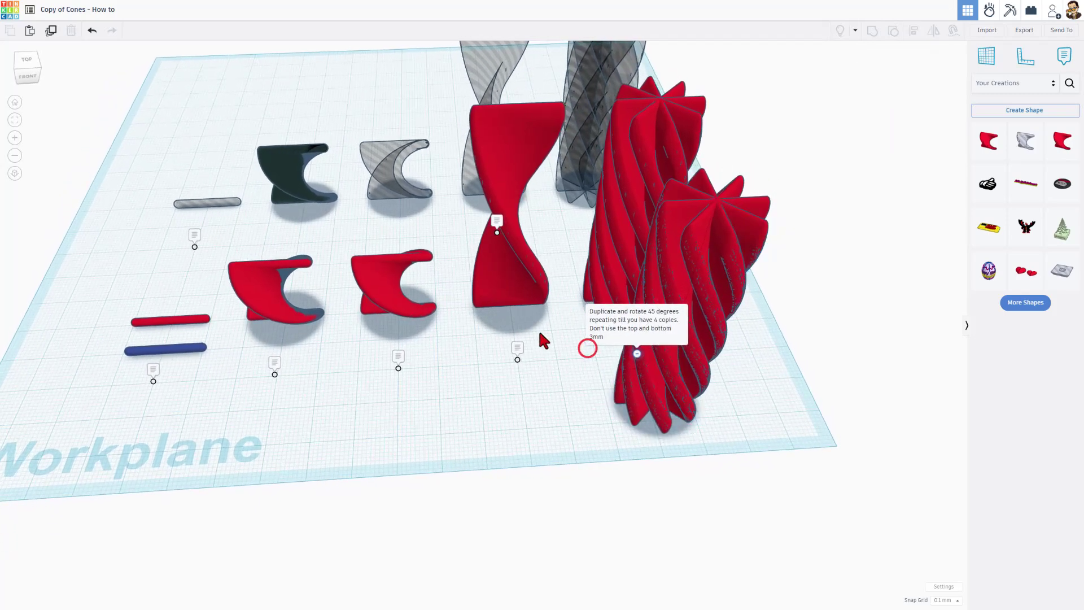
pyautogui.moveTo(539, 331); pyautogui.dragTo(617, 315, button='right')
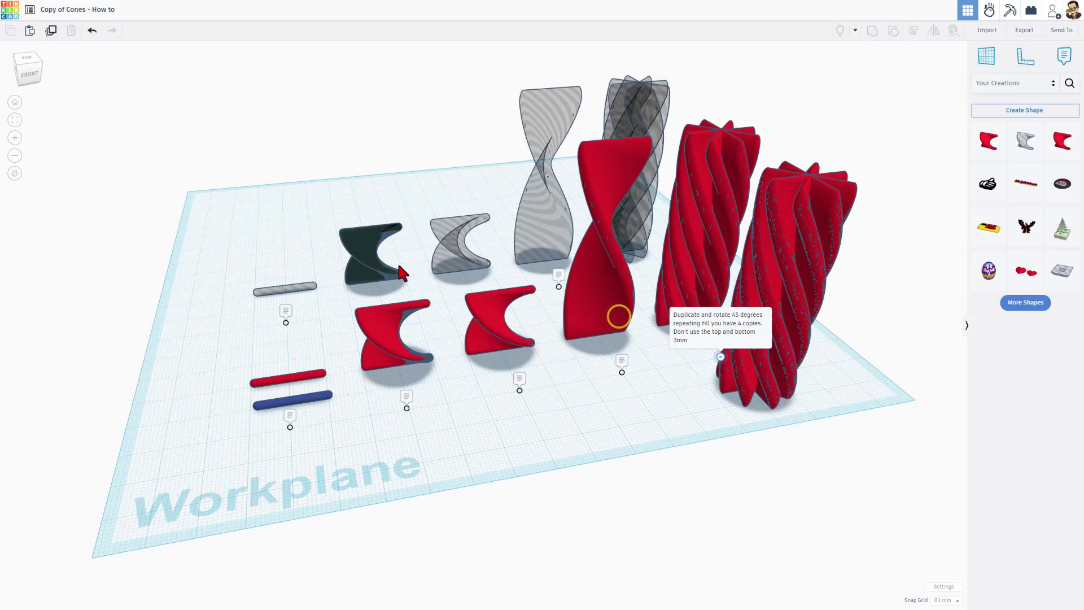
pyautogui.click(305, 292)
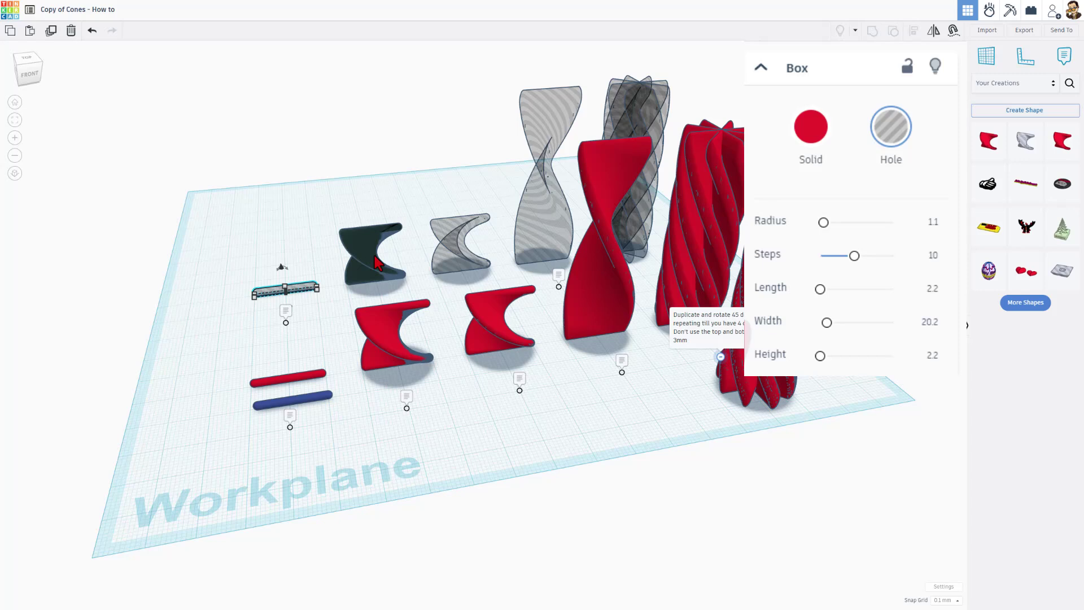
pyautogui.click(382, 292)
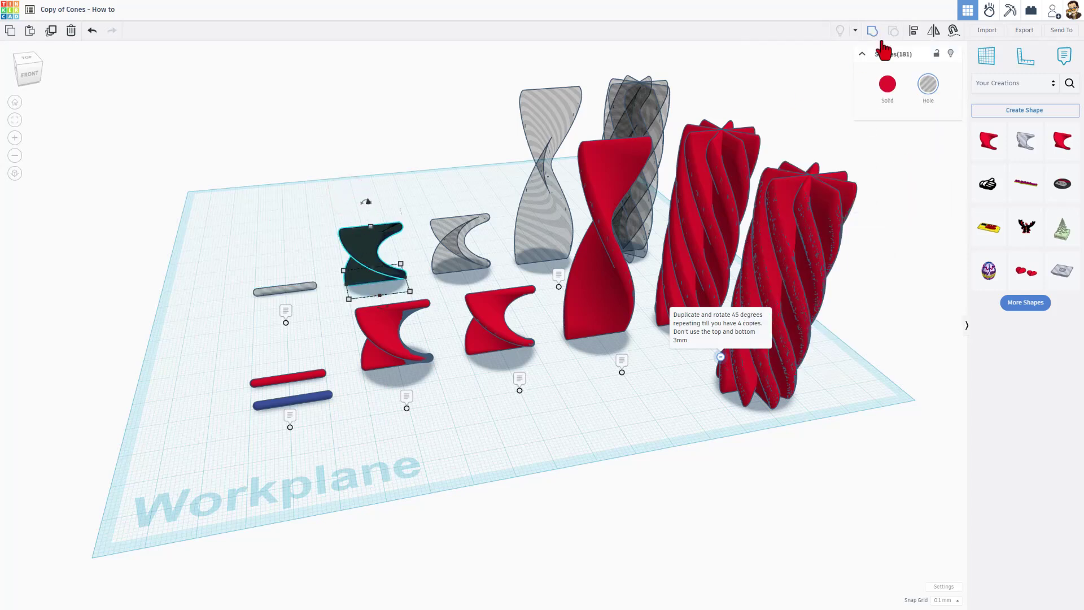
pyautogui.click(469, 240)
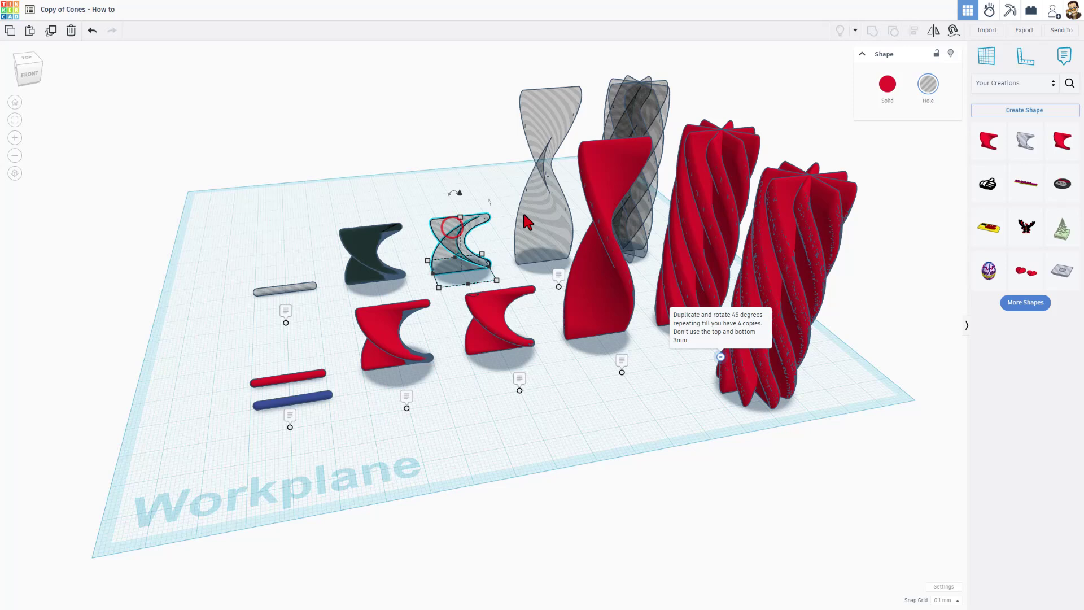
pyautogui.click(543, 198)
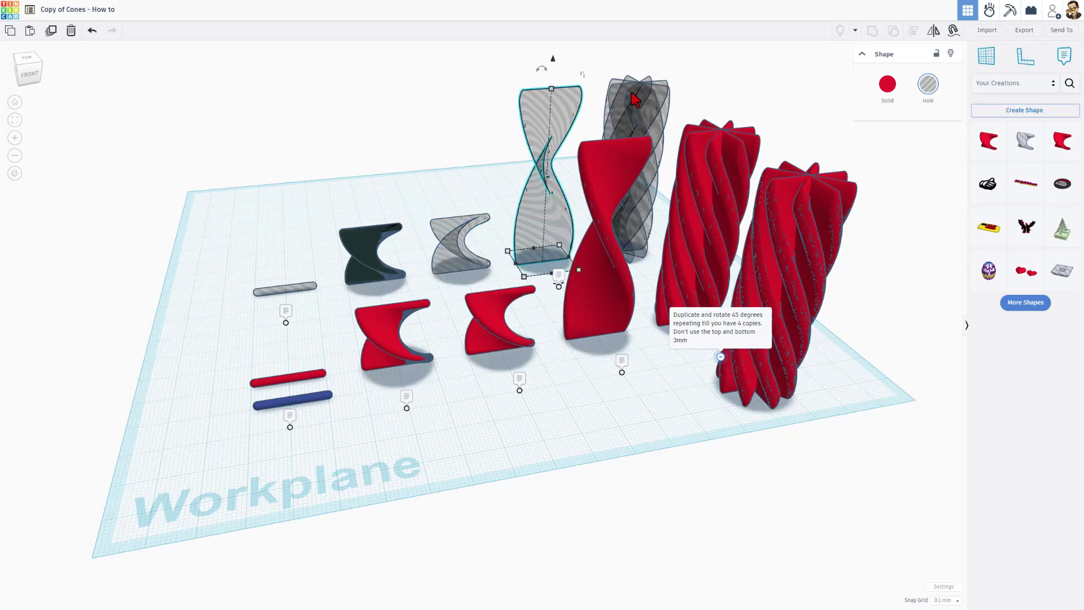
pyautogui.moveTo(652, 103); pyautogui.dragTo(764, 146, button='right')
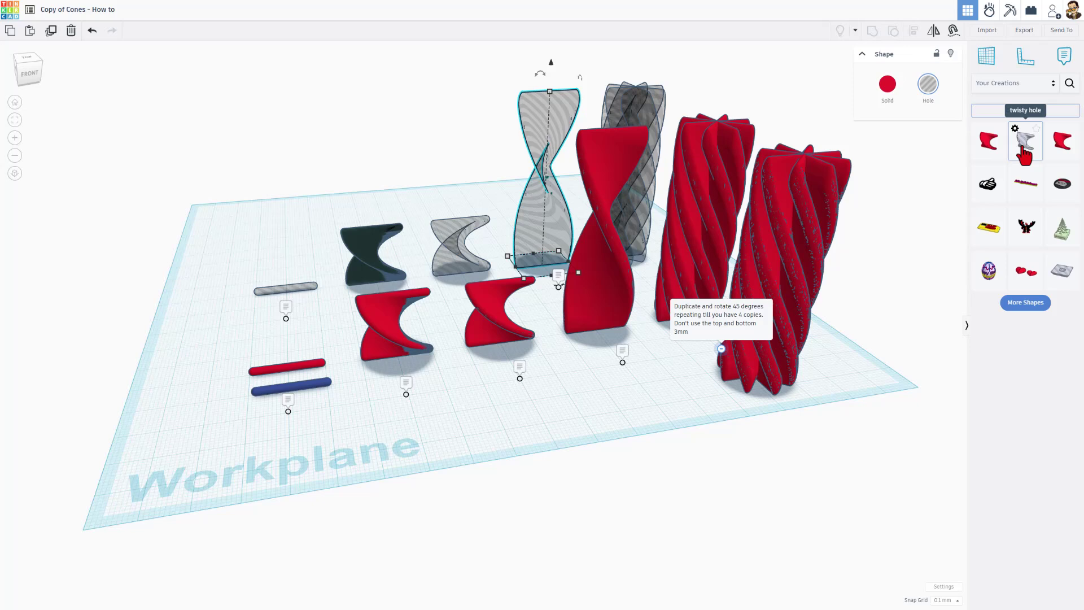
pyautogui.click(439, 255)
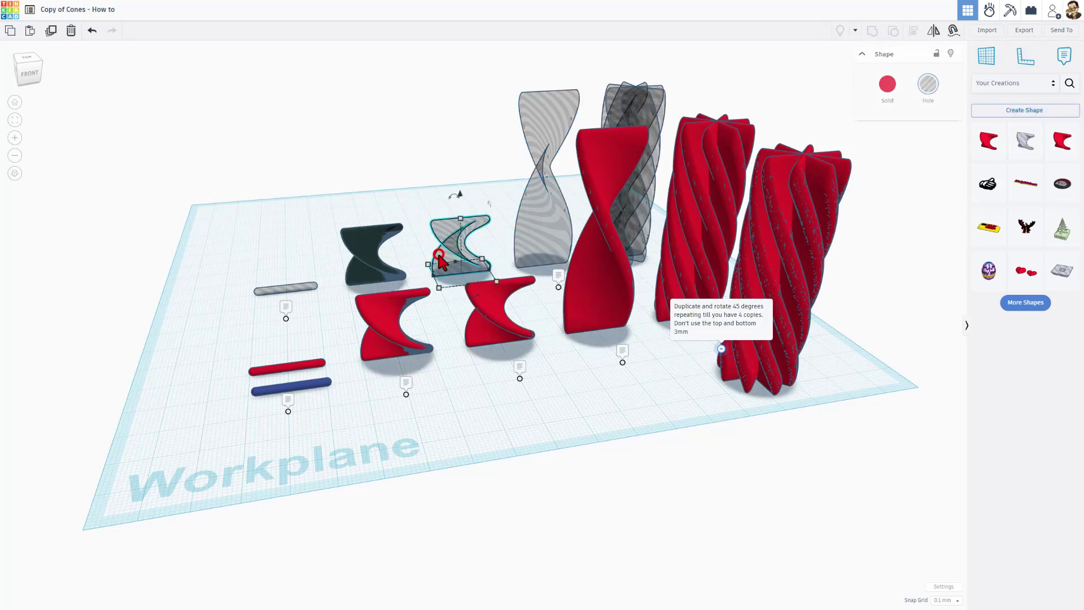
pyautogui.click(978, 128)
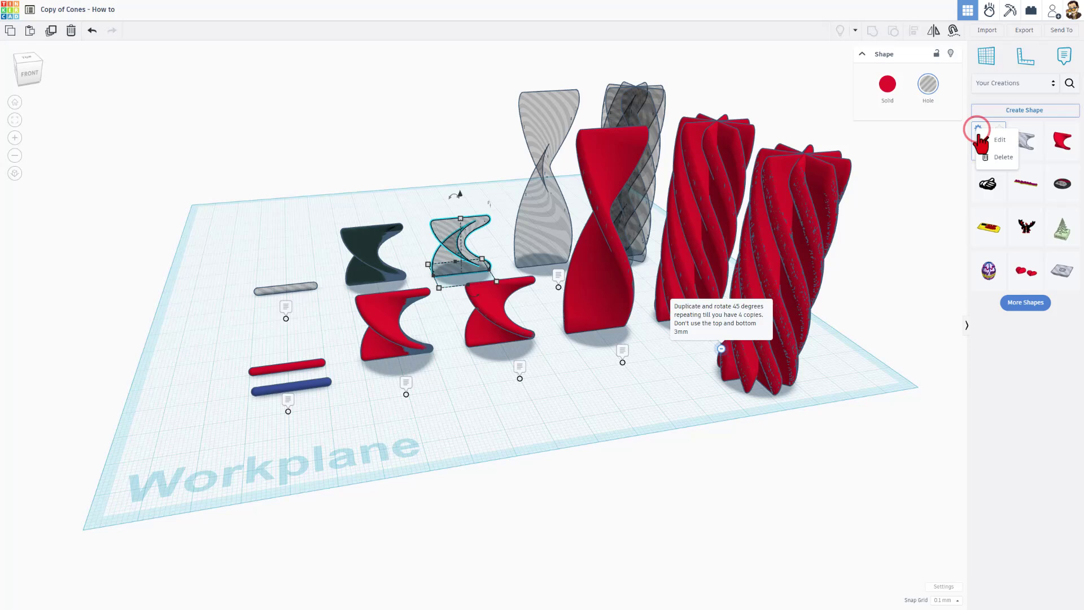
pyautogui.click(997, 158)
pyautogui.click(607, 329)
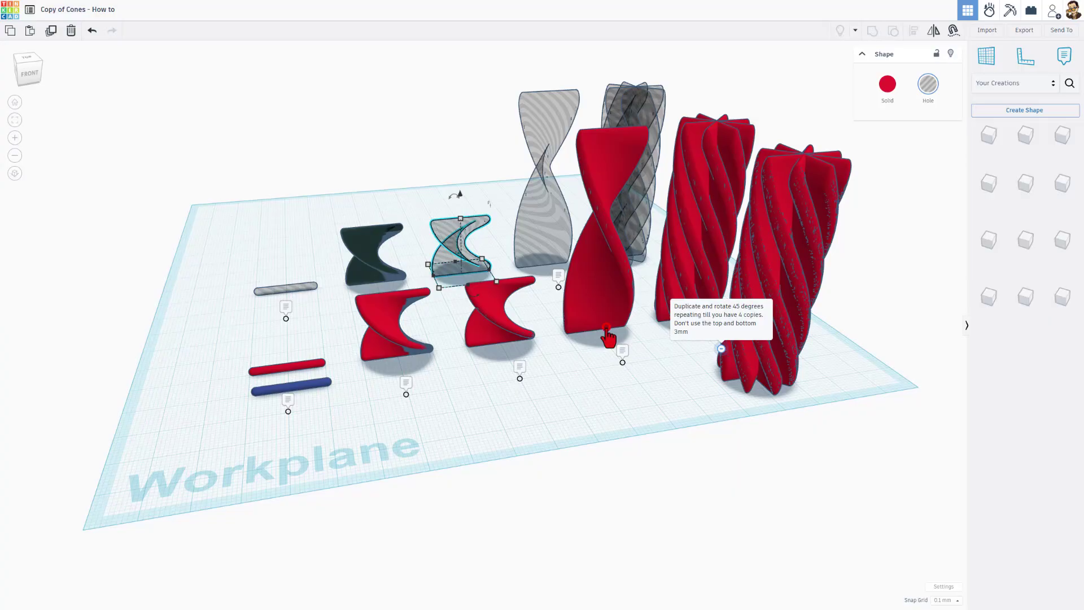
pyautogui.moveTo(607, 332); pyautogui.dragTo(504, 360, button='right')
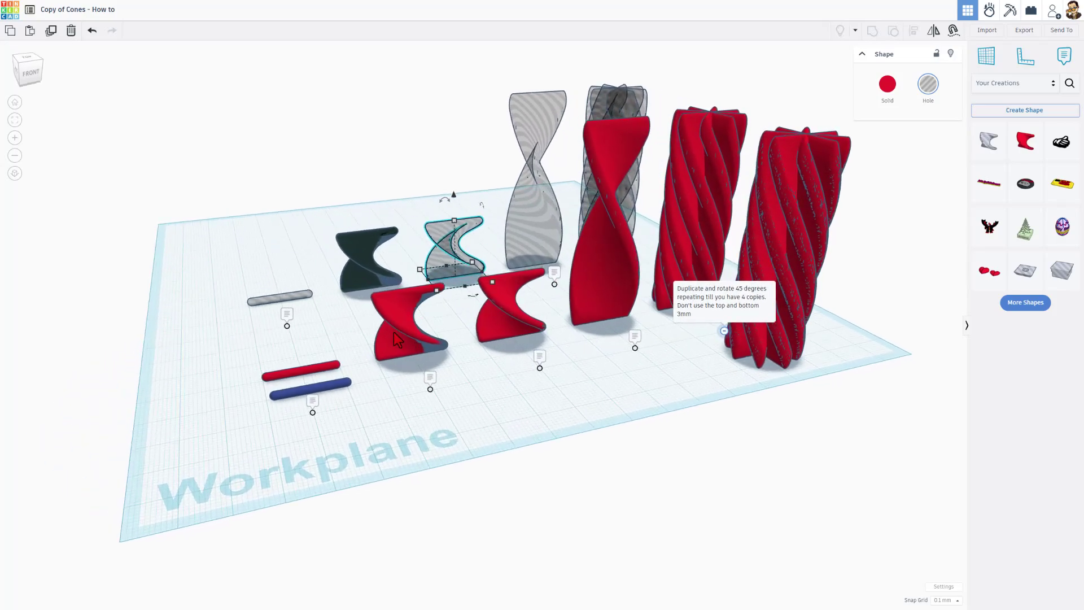
pyautogui.scroll(5, 394, 331)
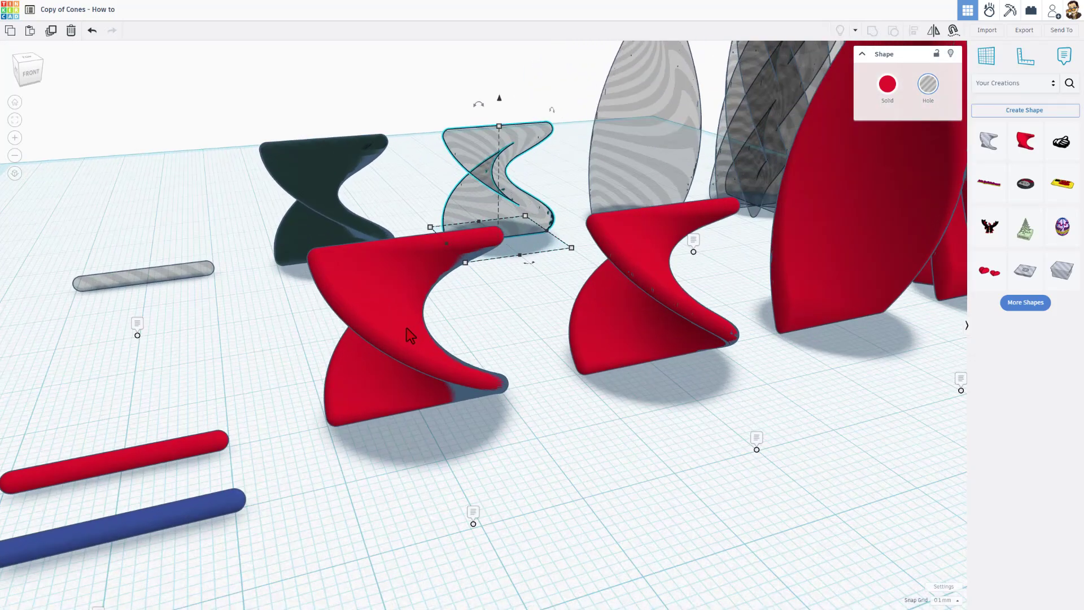
pyautogui.scroll(3, 411, 335)
pyautogui.moveTo(463, 312)
pyautogui.mouseDown(button='right')
pyautogui.moveTo(551, 281)
pyautogui.moveTo(463, 300)
pyautogui.mouseUp(button='right')
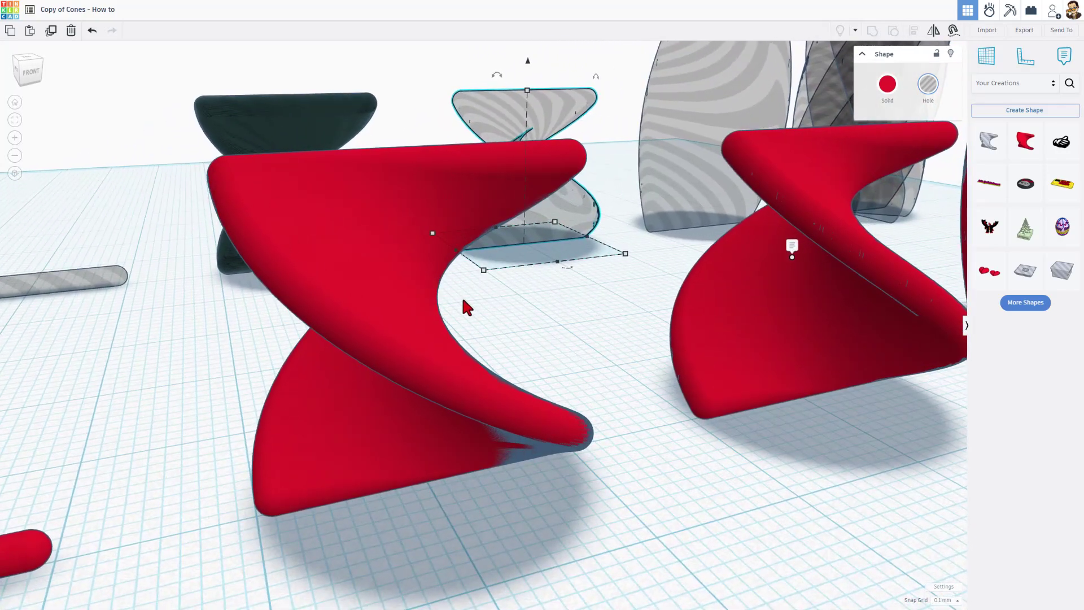
pyautogui.scroll(-6, 462, 296)
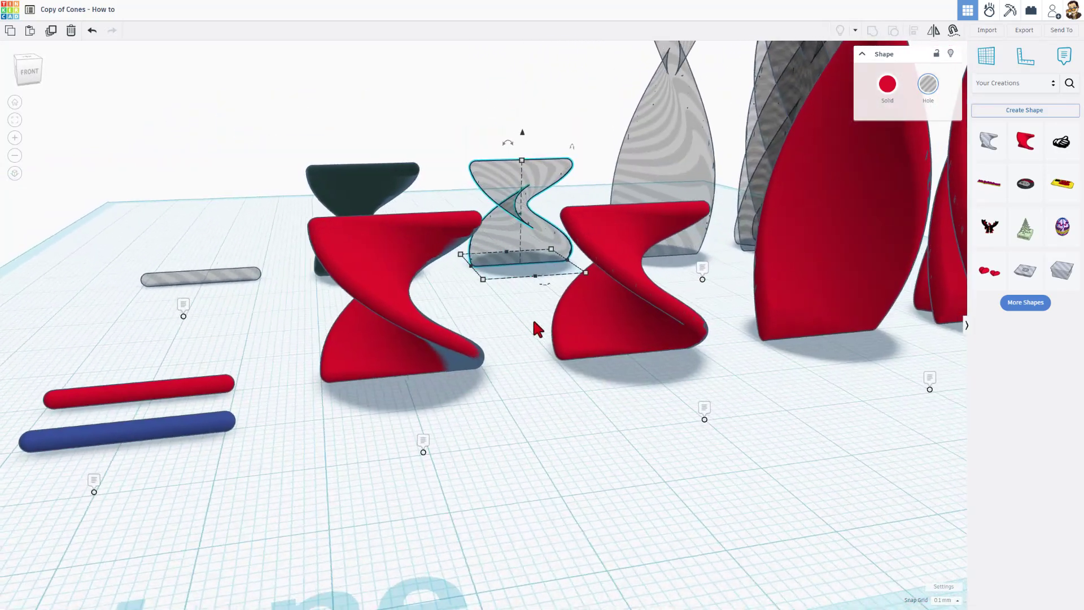
pyautogui.scroll(-3, 532, 316)
pyautogui.moveTo(530, 316); pyautogui.dragTo(503, 332, button='right')
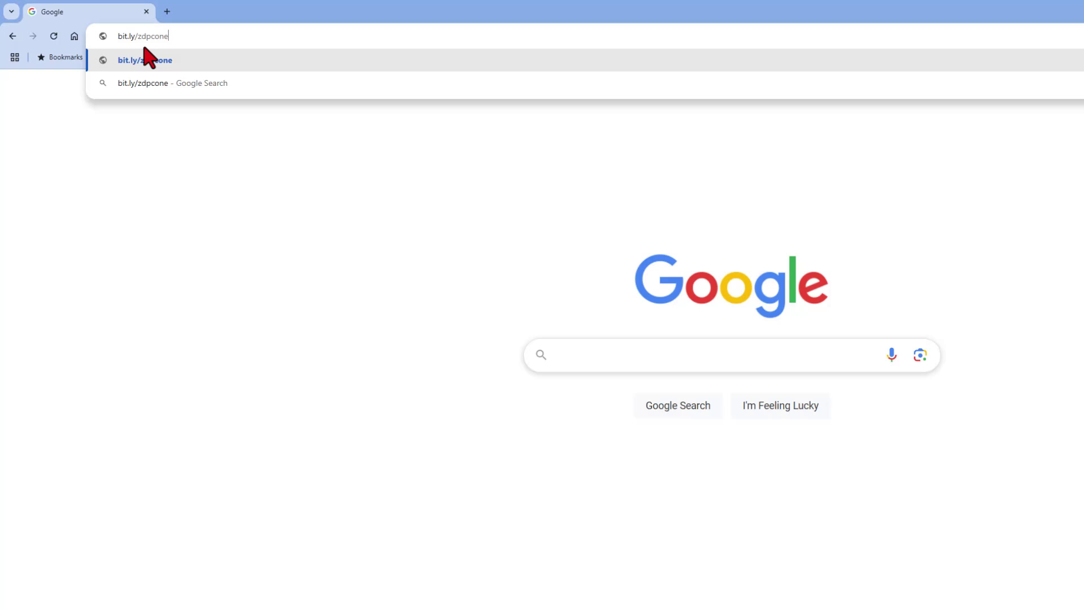
# Step: Load the bit.ly/zdpcone short link to the Cones design
pyautogui.press('Return')
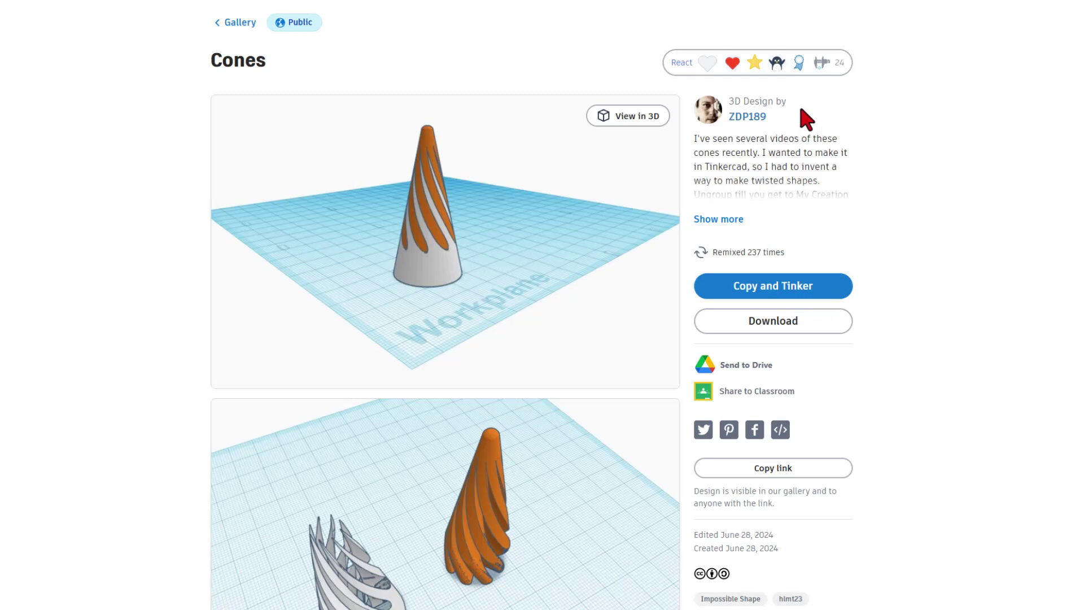
# Step: Add a Like reaction to the Cones design and make an editable Copy of Cones
pyautogui.click(763, 65)
pyautogui.click(751, 181)
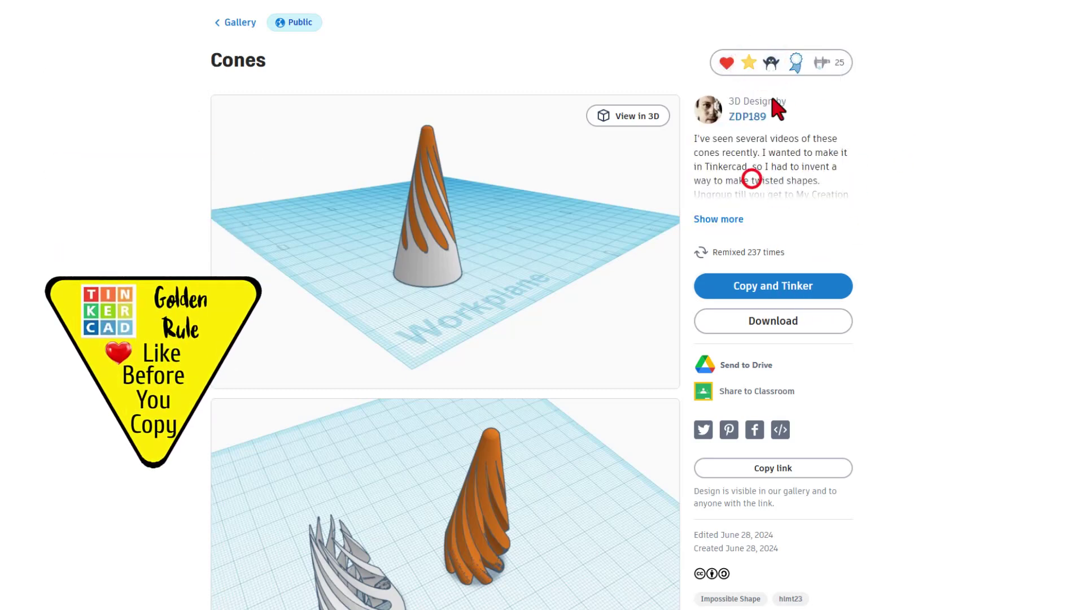
pyautogui.click(759, 285)
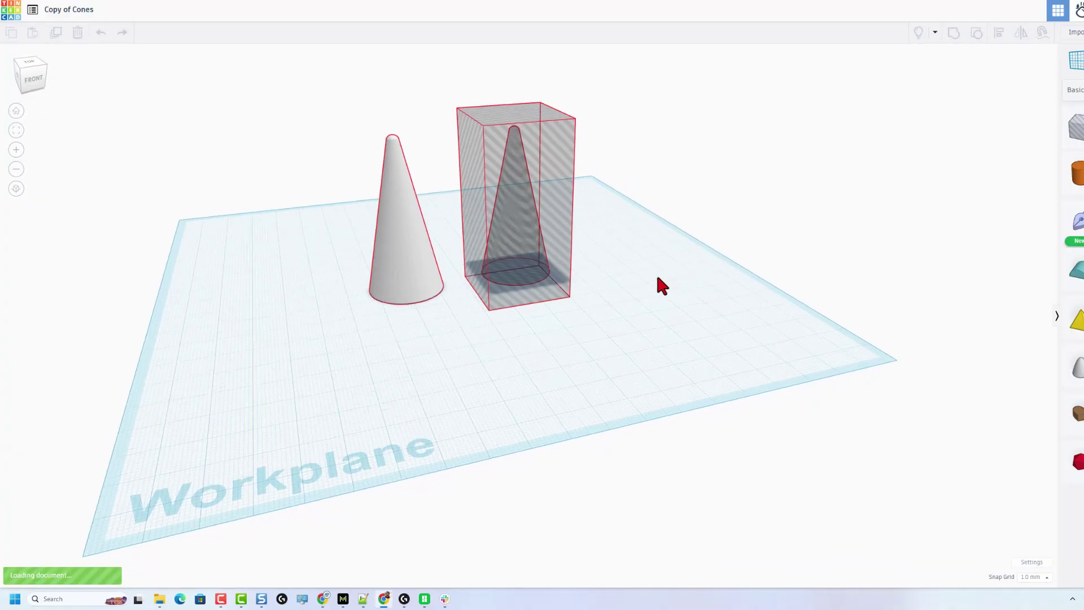
# Step: Marquee-select the white and orange twisted cones together and duplicate them with Ctrl+D
pyautogui.moveTo(628, 277); pyautogui.dragTo(555, 353, button='right')
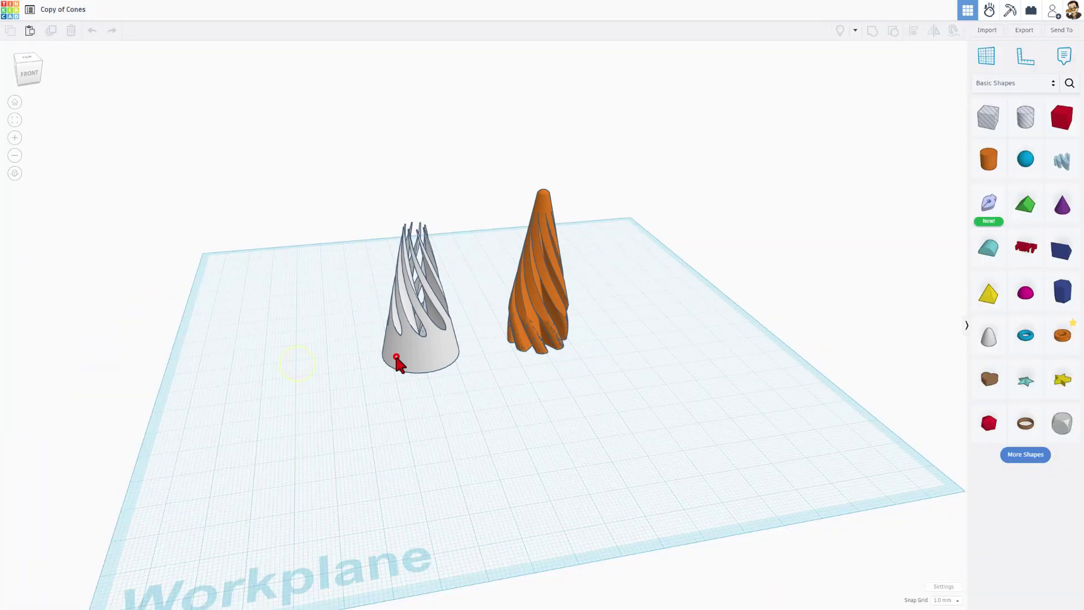
pyautogui.click(397, 357)
pyautogui.click(520, 376)
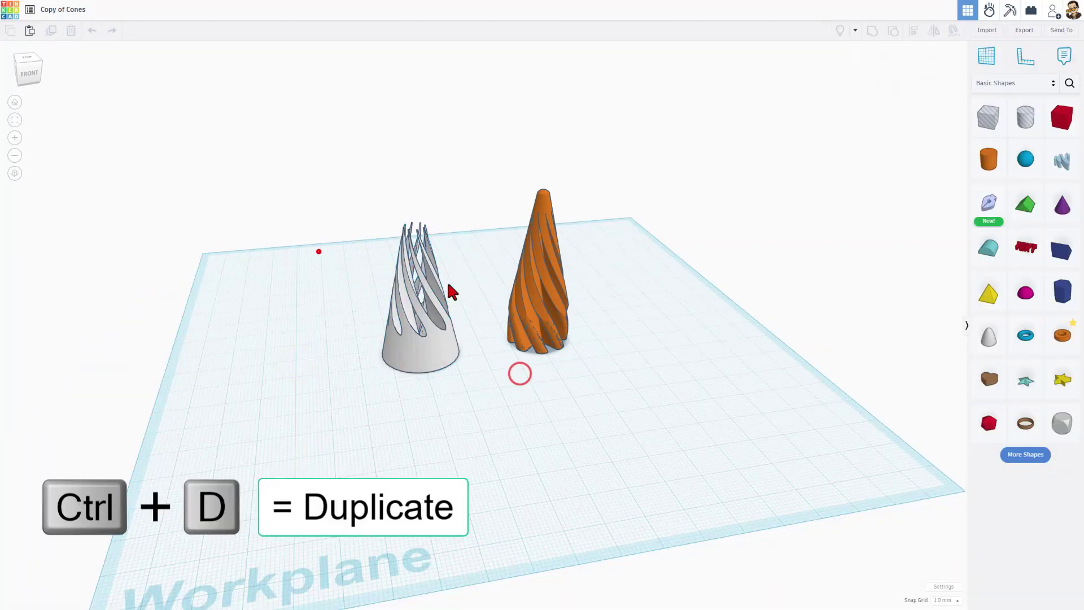
pyautogui.moveTo(317, 249); pyautogui.dragTo(472, 402)
pyautogui.hotkey('ctrl', 'd')
# Step: Ungroup the front orange twisted cone copy into its parts
pyautogui.click(618, 421)
pyautogui.moveTo(672, 418); pyautogui.dragTo(610, 421, button='right')
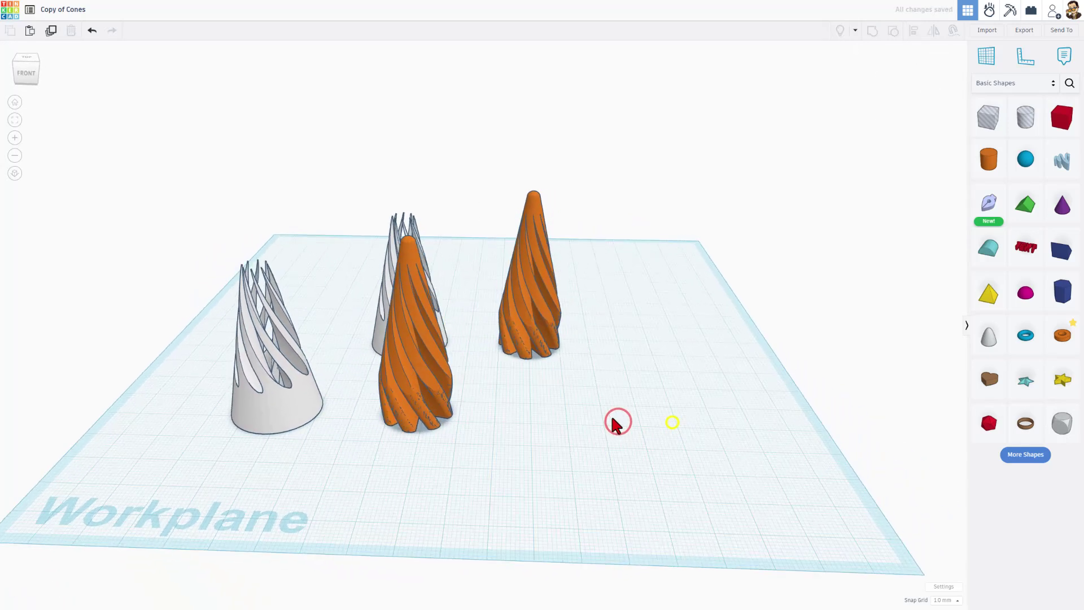
pyautogui.click(431, 342)
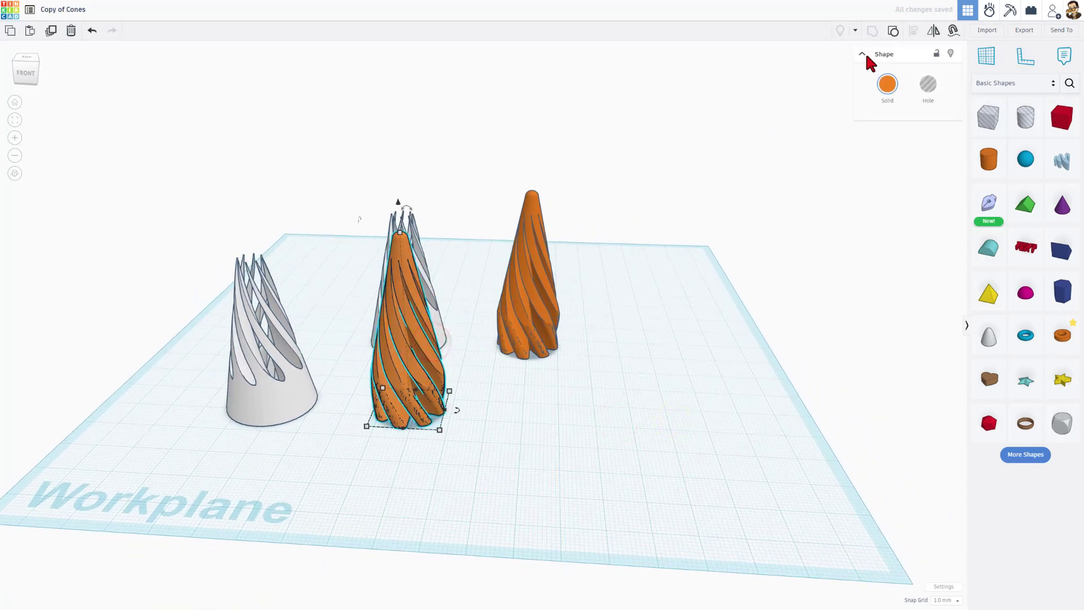
pyautogui.click(898, 36)
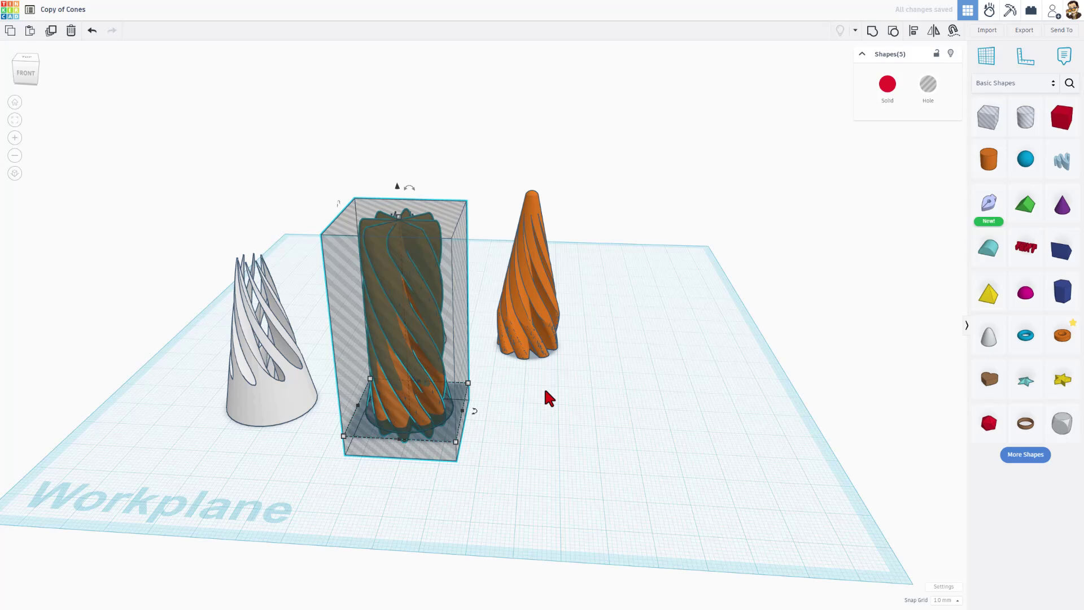
# Step: Nudge the cone-shaped hole box right, clear of the orange twisted column
pyautogui.moveTo(541, 411)
pyautogui.mouseDown(button='right')
pyautogui.moveTo(612, 382)
pyautogui.moveTo(559, 384)
pyautogui.moveTo(547, 397)
pyautogui.mouseUp(button='right')
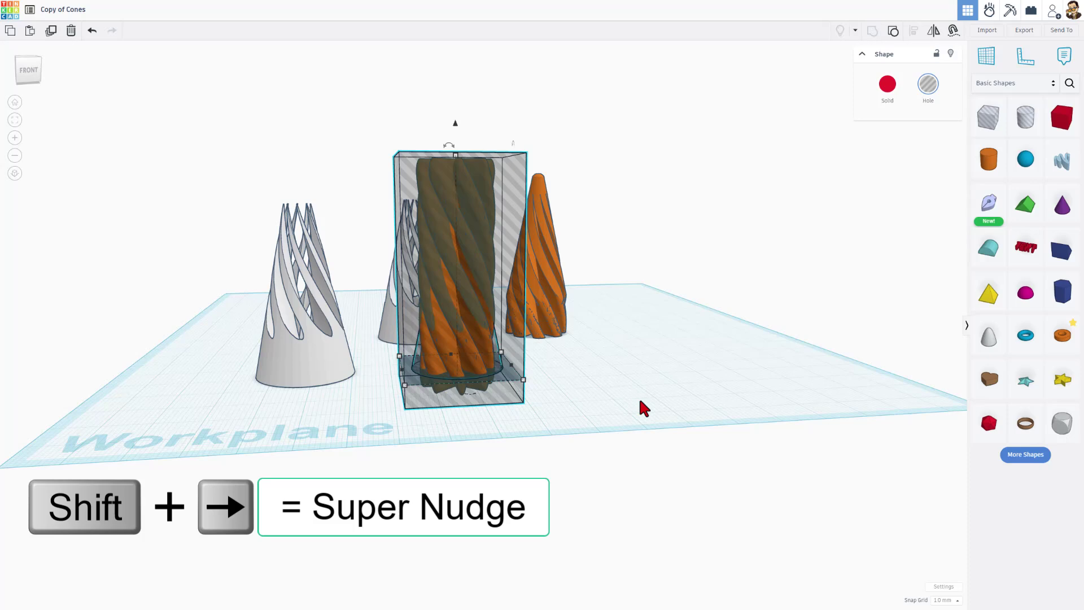
pyautogui.hotkey('shift', 'Right')
pyautogui.hotkey('shift', 'Right')
pyautogui.hotkey('shift', 'Right')
pyautogui.hotkey('shift', 'Right')
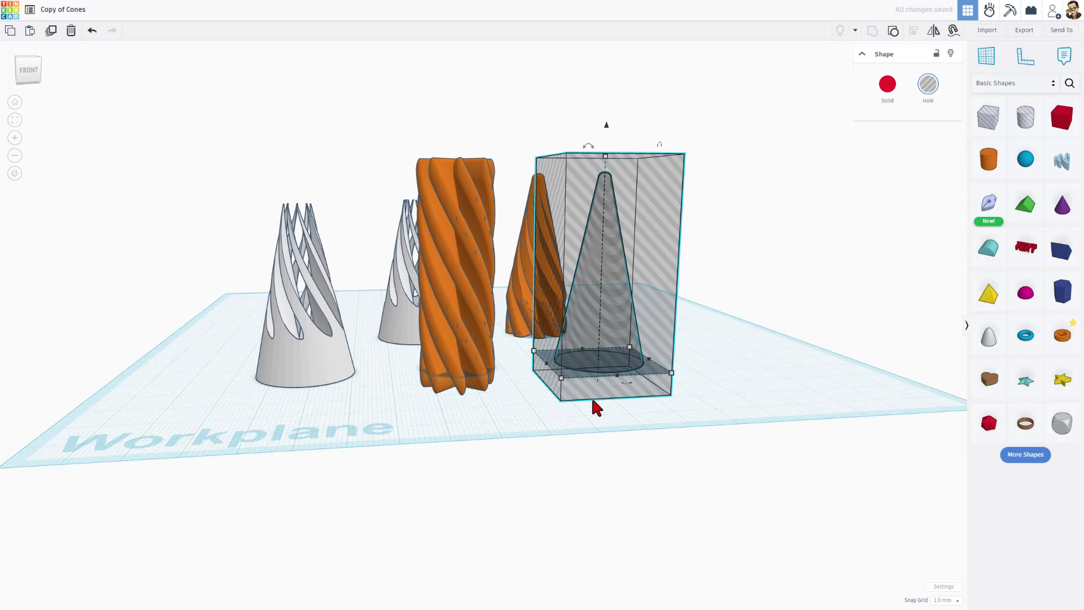
pyautogui.moveTo(614, 419); pyautogui.dragTo(609, 388, button='right')
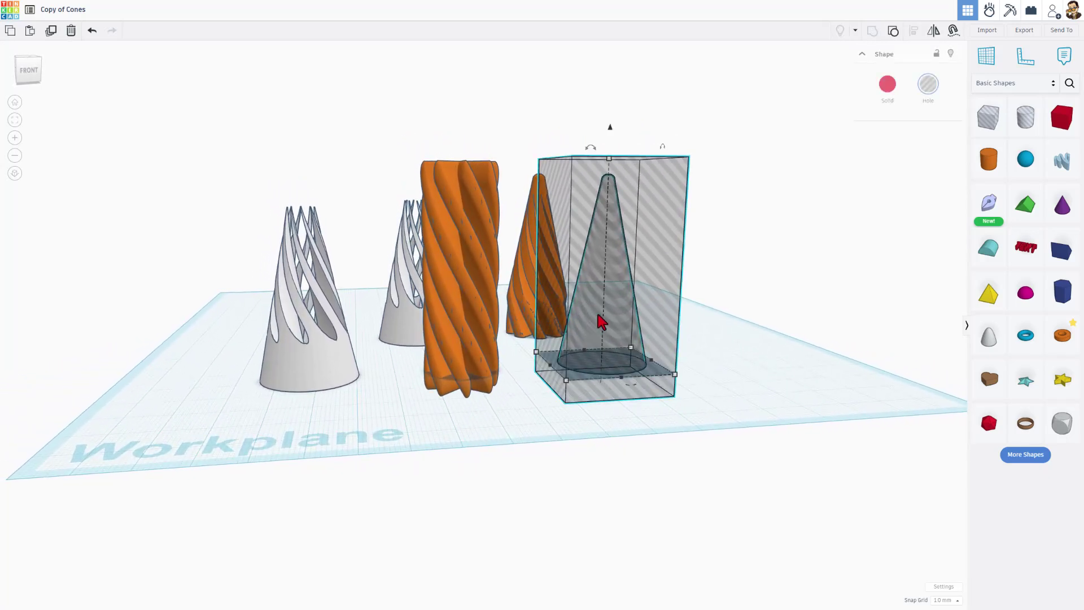
# Step: Make the hole box a solid red block, nudge it further right, and select the grey hole cone
pyautogui.moveTo(601, 322)
pyautogui.mouseDown(button='right')
pyautogui.moveTo(625, 331)
pyautogui.moveTo(595, 341)
pyautogui.mouseUp(button='right')
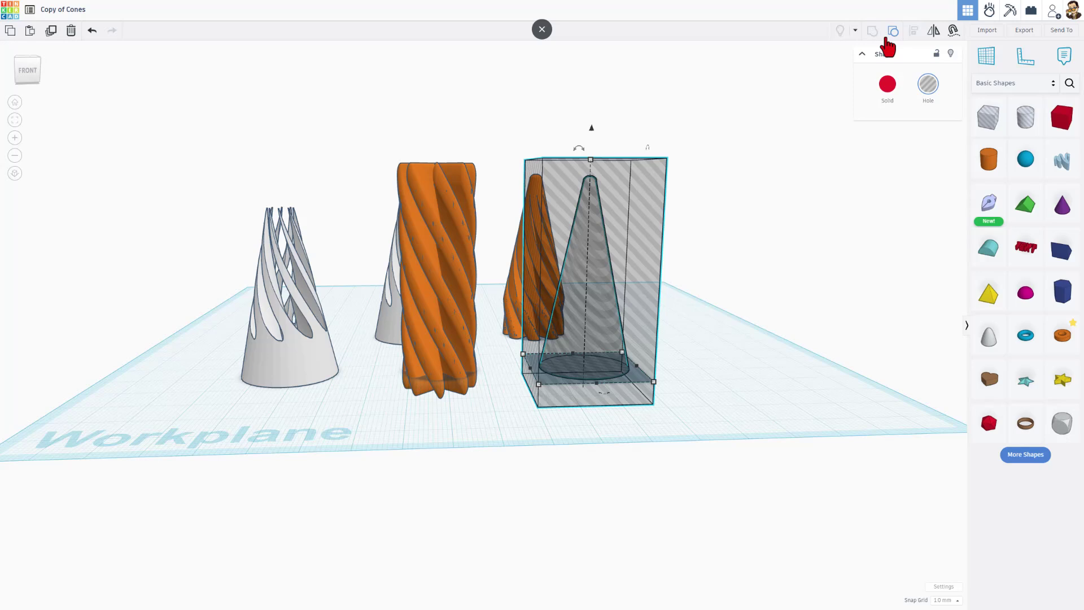
pyautogui.click(888, 83)
pyautogui.click(731, 260)
pyautogui.click(641, 272)
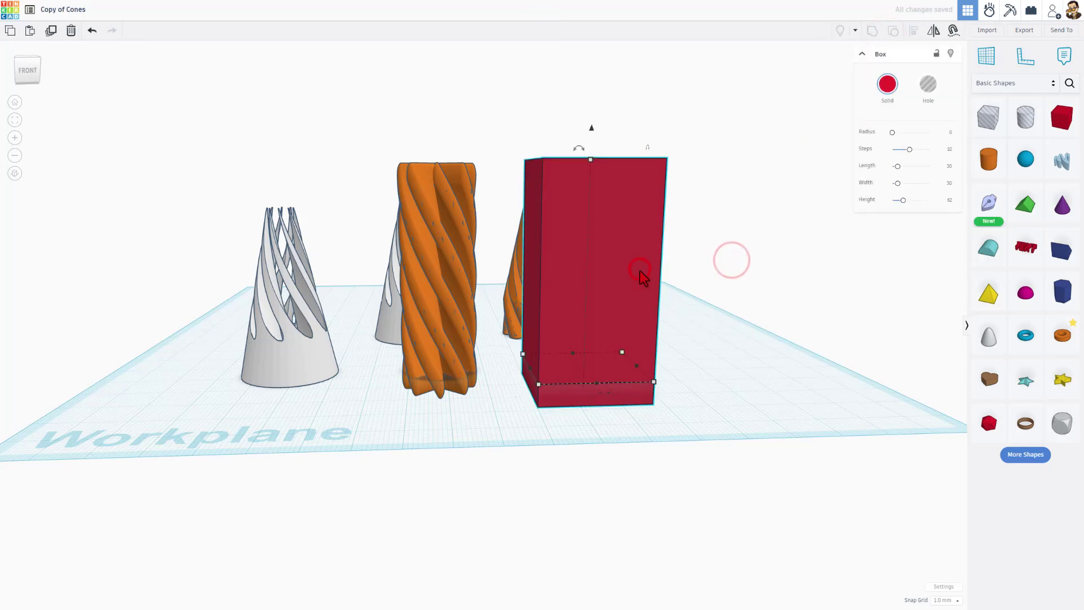
pyautogui.hotkey('shift', 'Right')
pyautogui.hotkey('shift', 'Right')
pyautogui.hotkey('shift', 'Right')
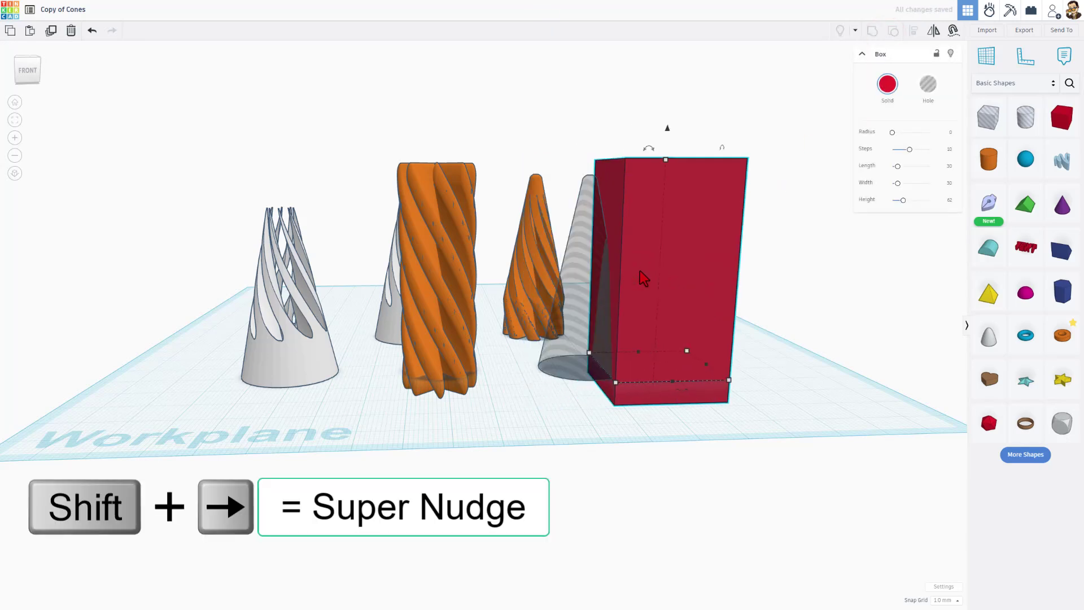
pyautogui.click(546, 433)
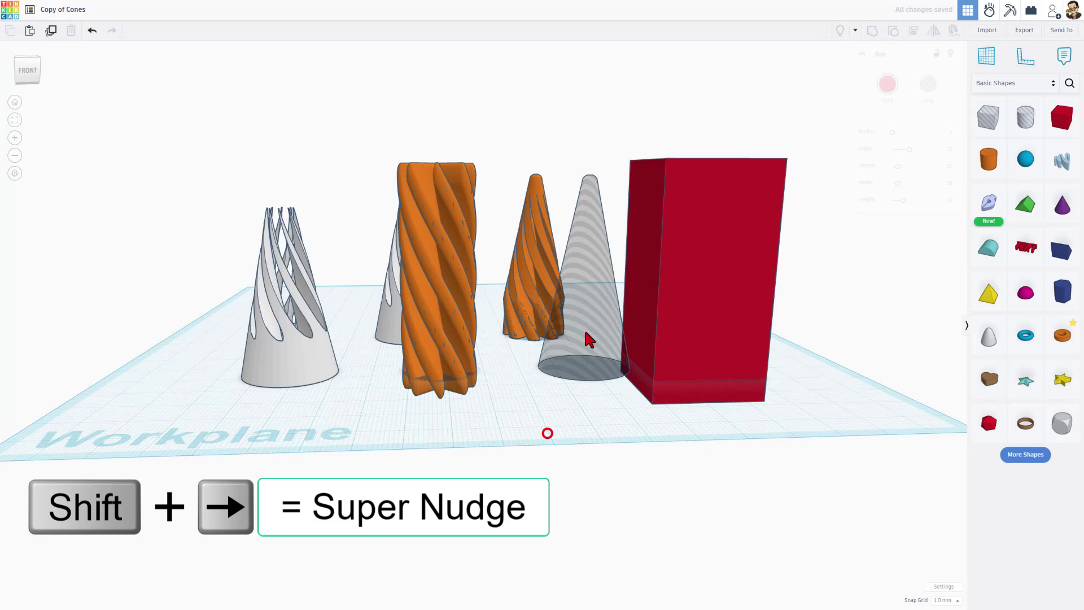
pyautogui.click(582, 328)
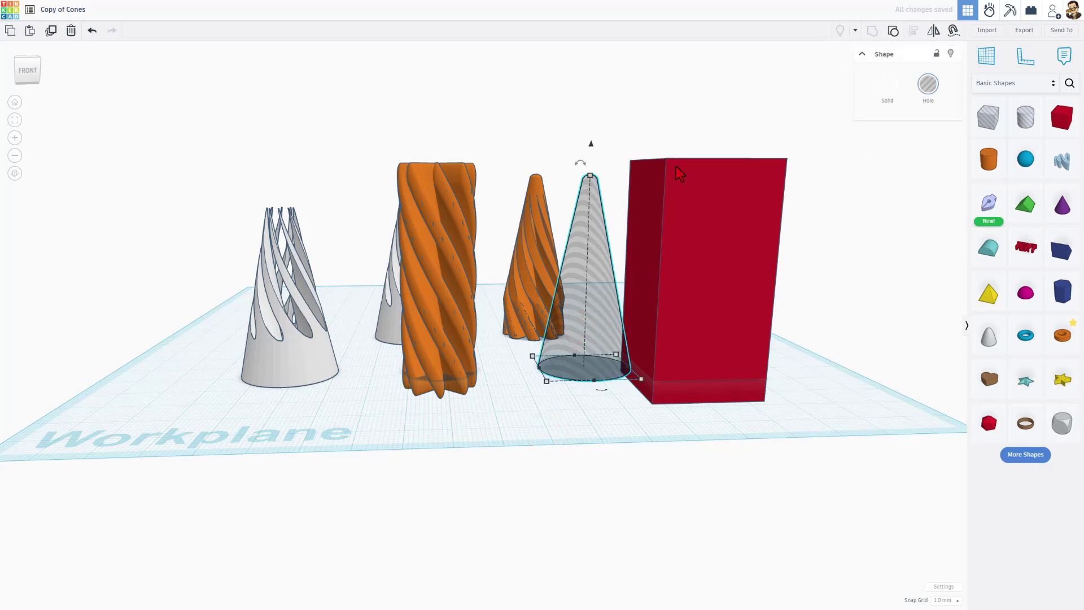
# Step: Ungroup the hole cone and hide the grey cone to inspect the hole box at its tip
pyautogui.click(892, 30)
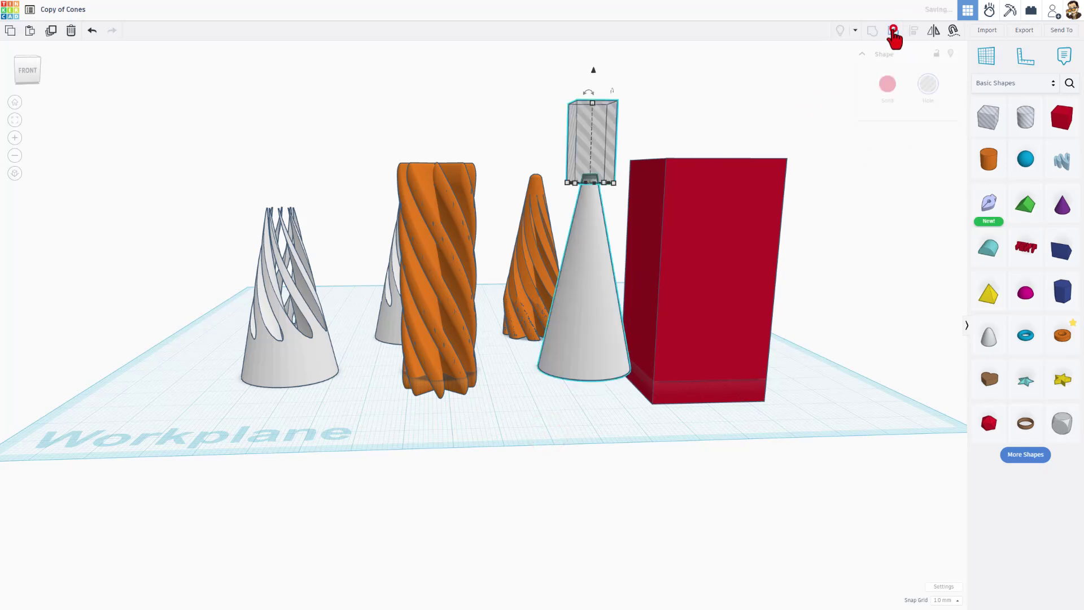
pyautogui.click(695, 112)
pyautogui.click(579, 287)
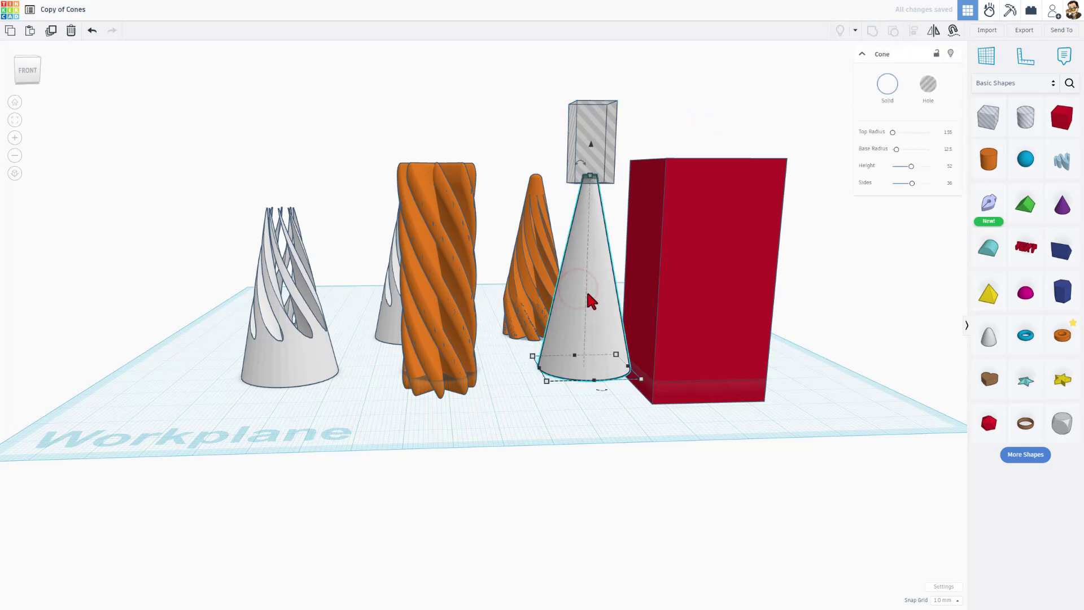
pyautogui.scroll(5, 576, 129)
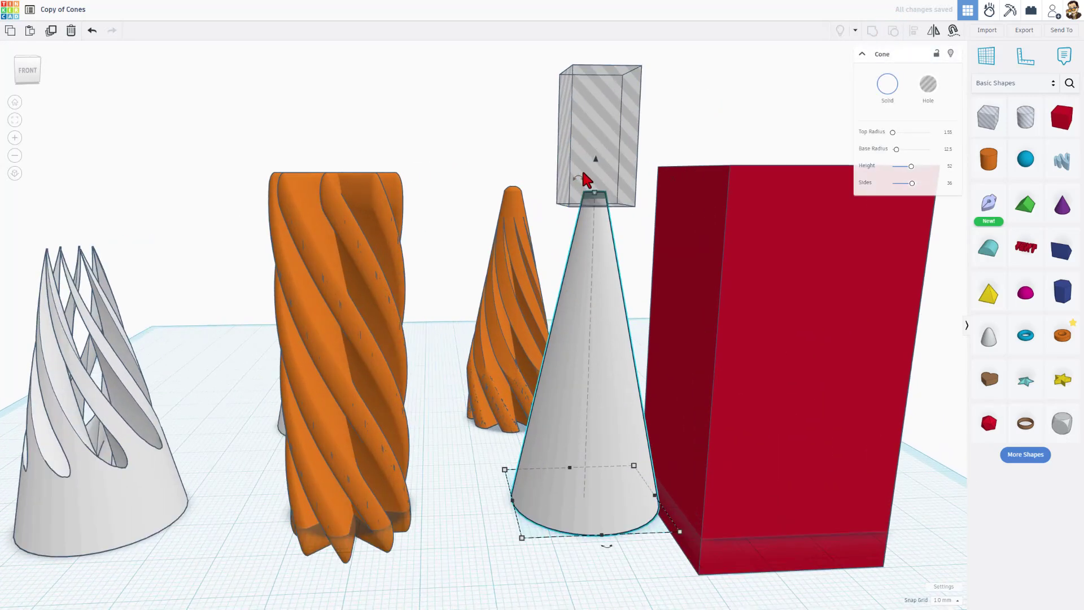
pyautogui.click(580, 133)
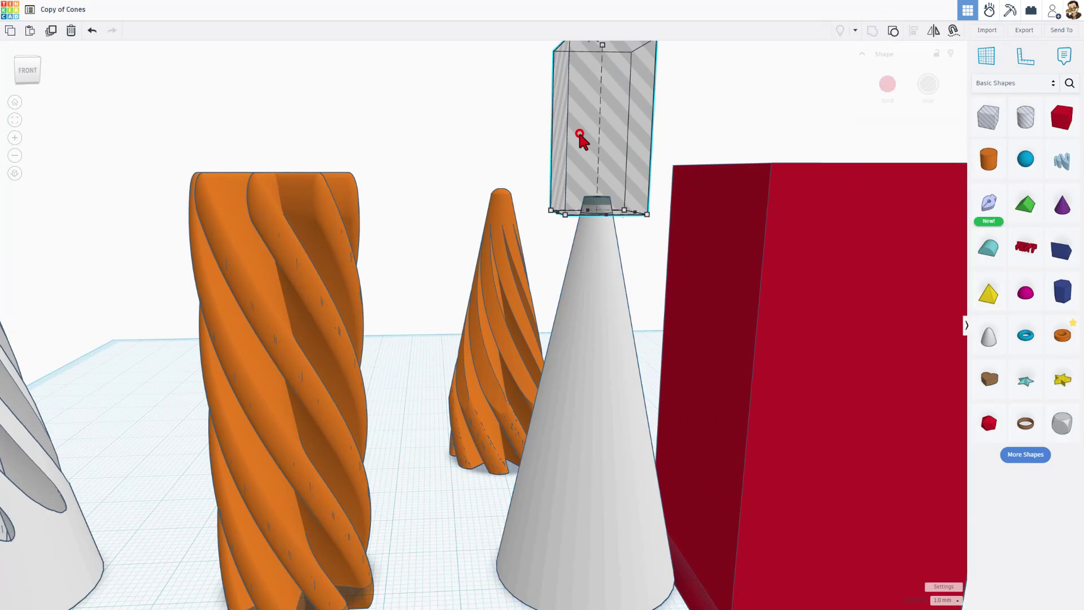
pyautogui.click(608, 279)
pyautogui.click(950, 54)
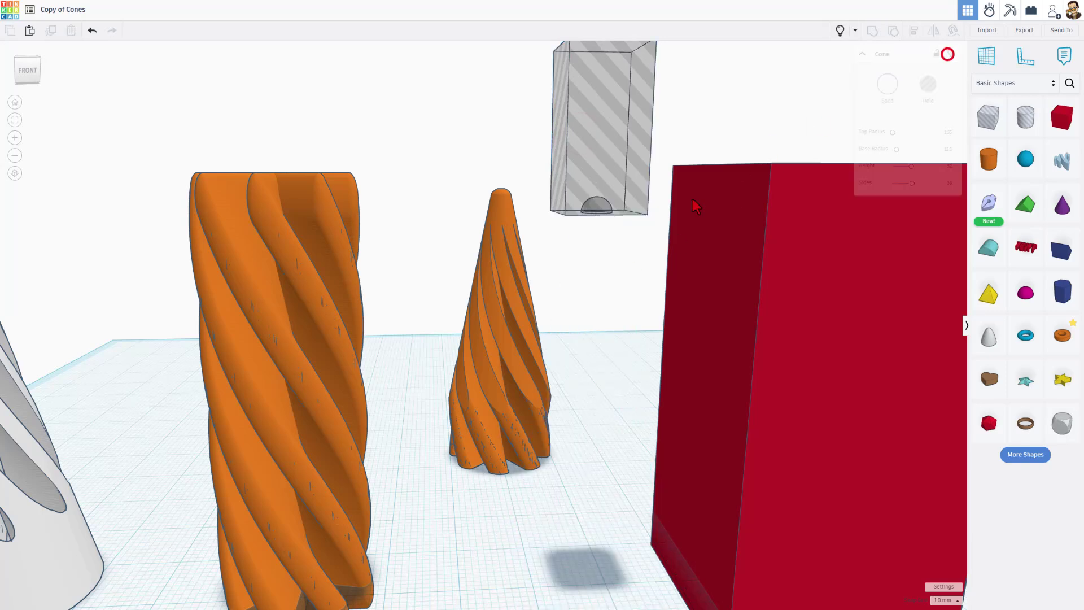
pyautogui.scroll(4, 619, 233)
# Step: Unhide the grey cone and group it with the tip hole box to cut its point flat
pyautogui.moveTo(582, 227); pyautogui.dragTo(556, 244, button='right')
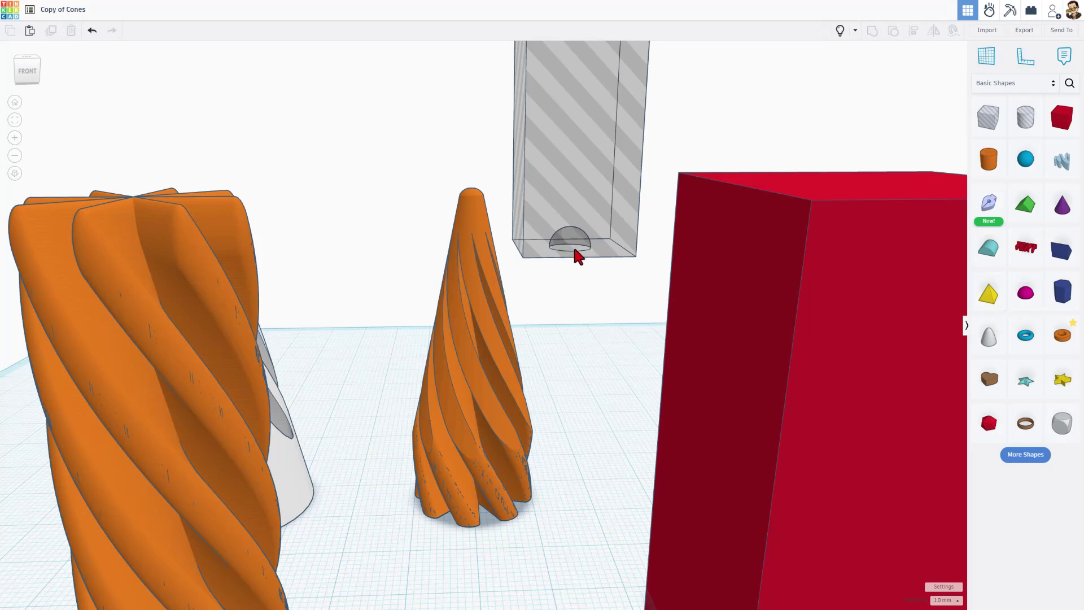
pyautogui.scroll(3, 574, 257)
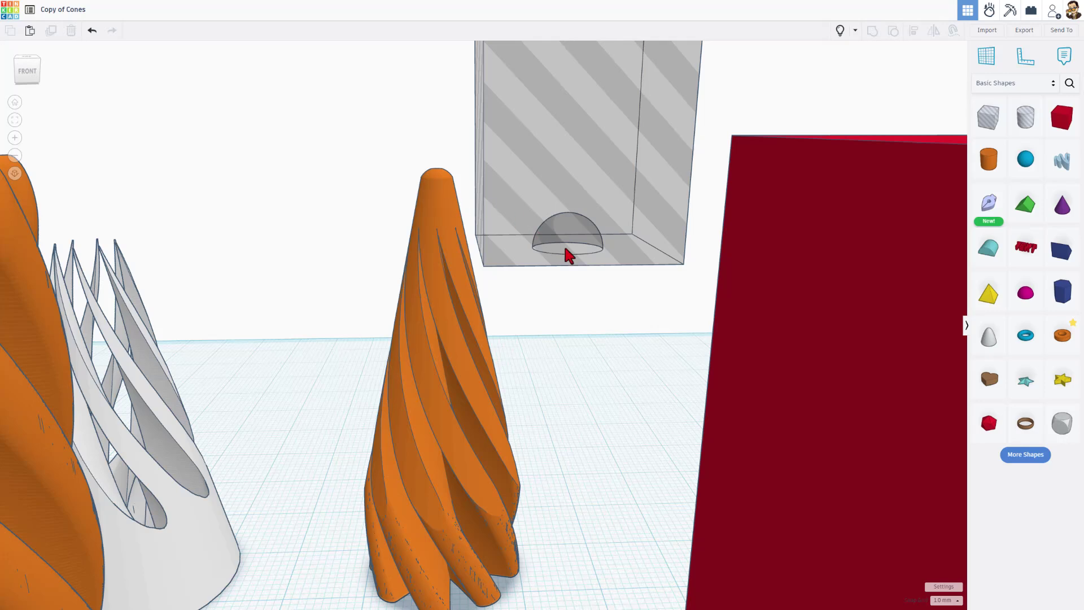
pyautogui.scroll(-2, 569, 256)
pyautogui.moveTo(588, 244); pyautogui.dragTo(700, 160, button='right')
pyautogui.click(841, 31)
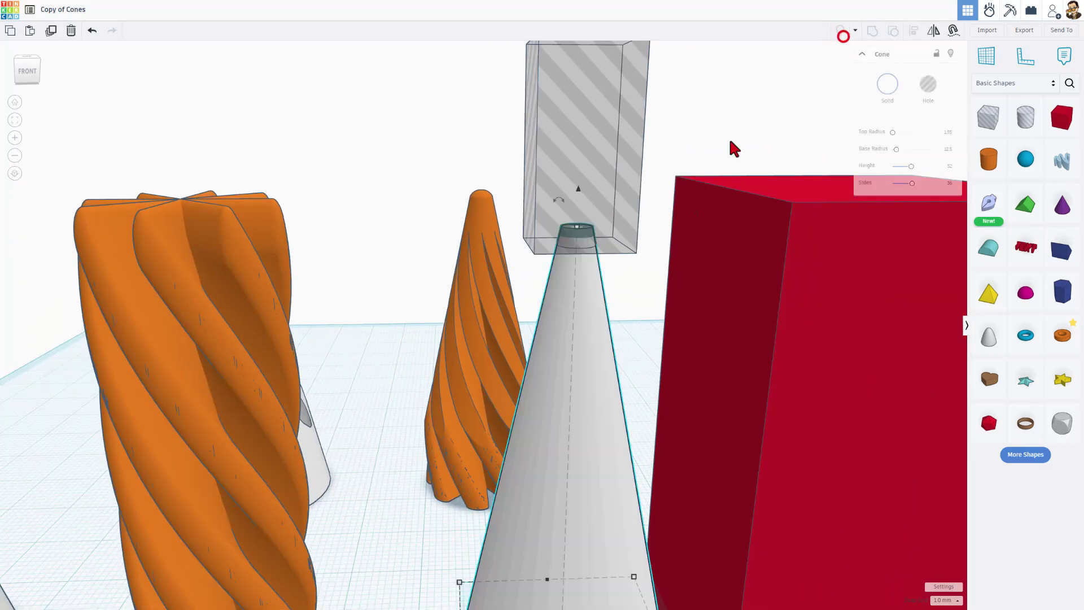
pyautogui.moveTo(513, 307); pyautogui.dragTo(523, 249, button='right')
pyautogui.press('Escape')
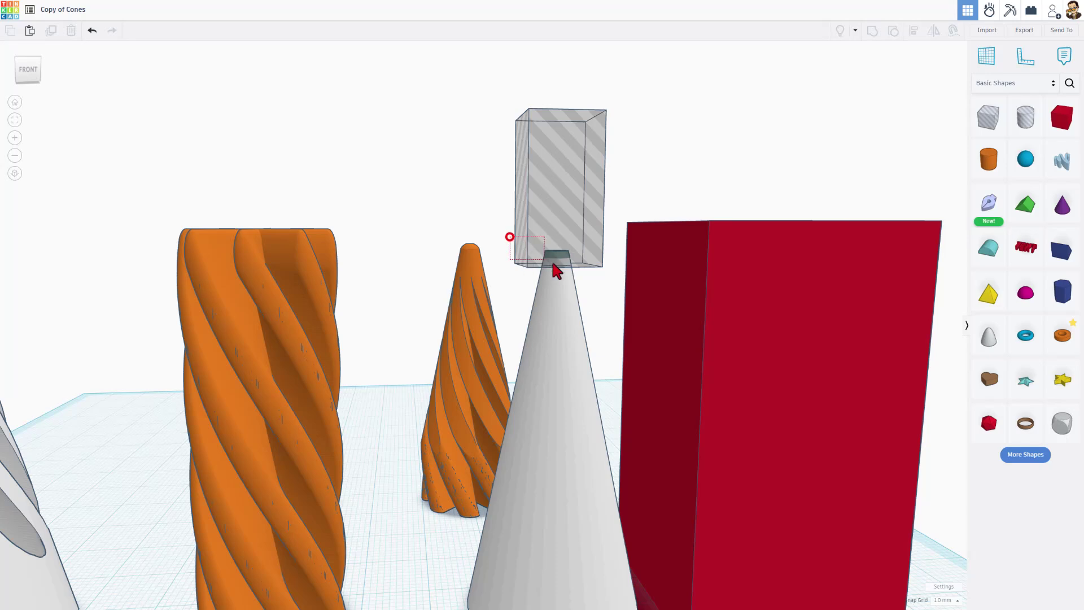
pyautogui.moveTo(552, 263); pyautogui.dragTo(571, 277)
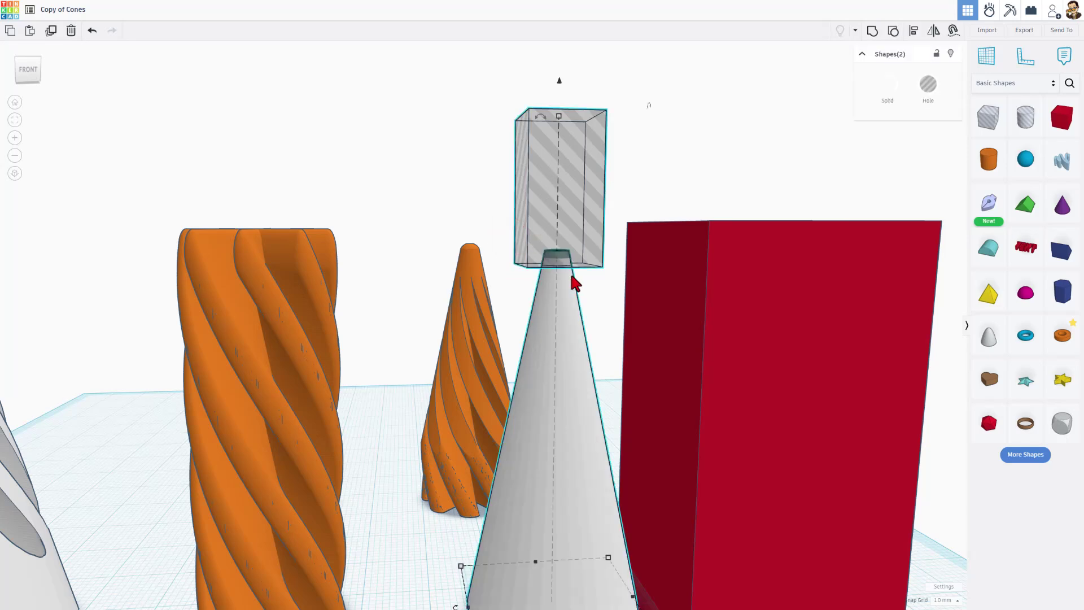
pyautogui.hotkey('ctrl', 'g')
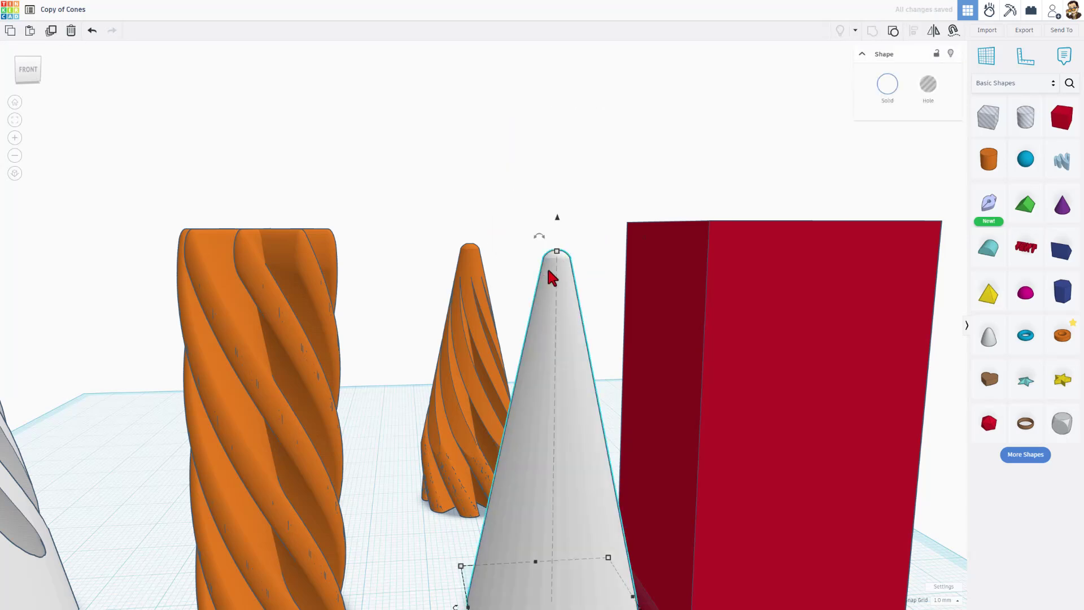
pyautogui.scroll(-4, 572, 282)
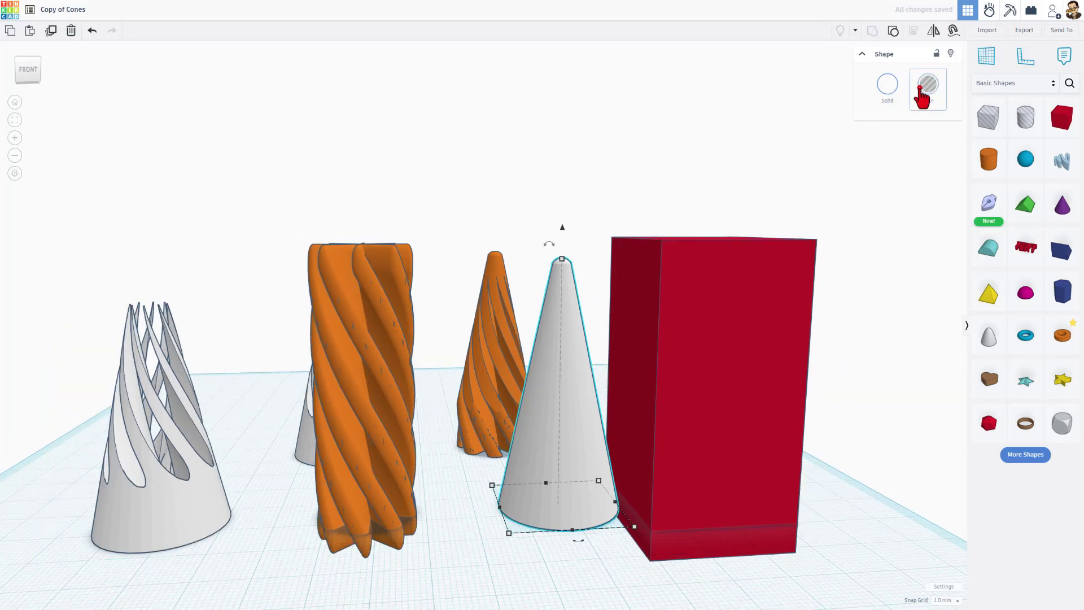
# Step: Set the trimmed cone to Hole and shift the red box left over it
pyautogui.click(922, 96)
pyautogui.click(581, 250)
pyautogui.moveTo(584, 250)
pyautogui.mouseDown(button='right')
pyautogui.moveTo(612, 216)
pyautogui.moveTo(627, 362)
pyautogui.mouseUp(button='right')
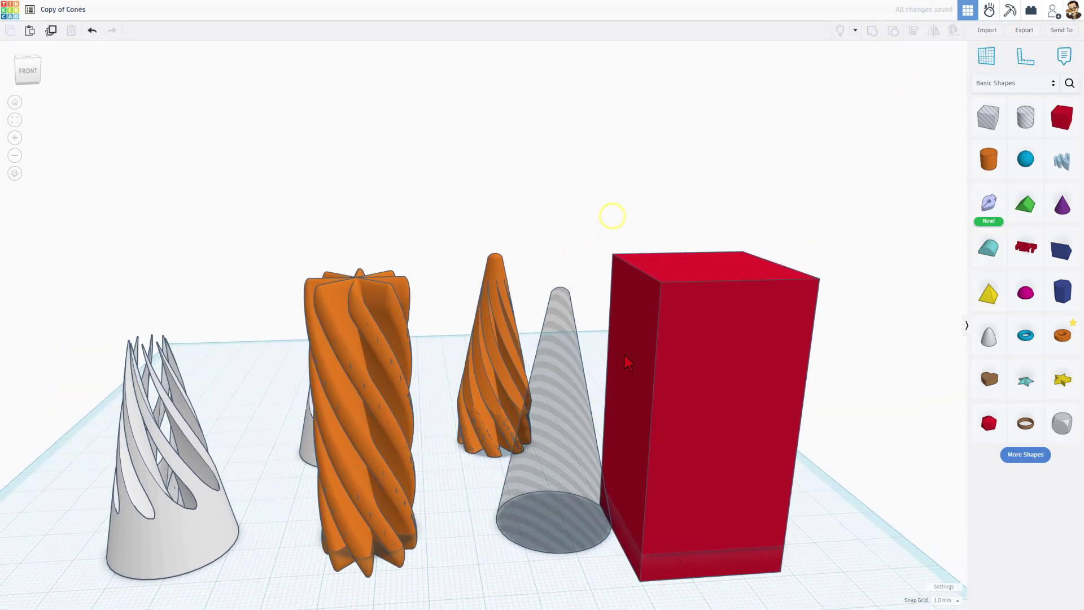
pyautogui.click(625, 355)
pyautogui.hotkey('shift', 'Left')
pyautogui.hotkey('shift', 'Left')
pyautogui.hotkey('shift', 'Left')
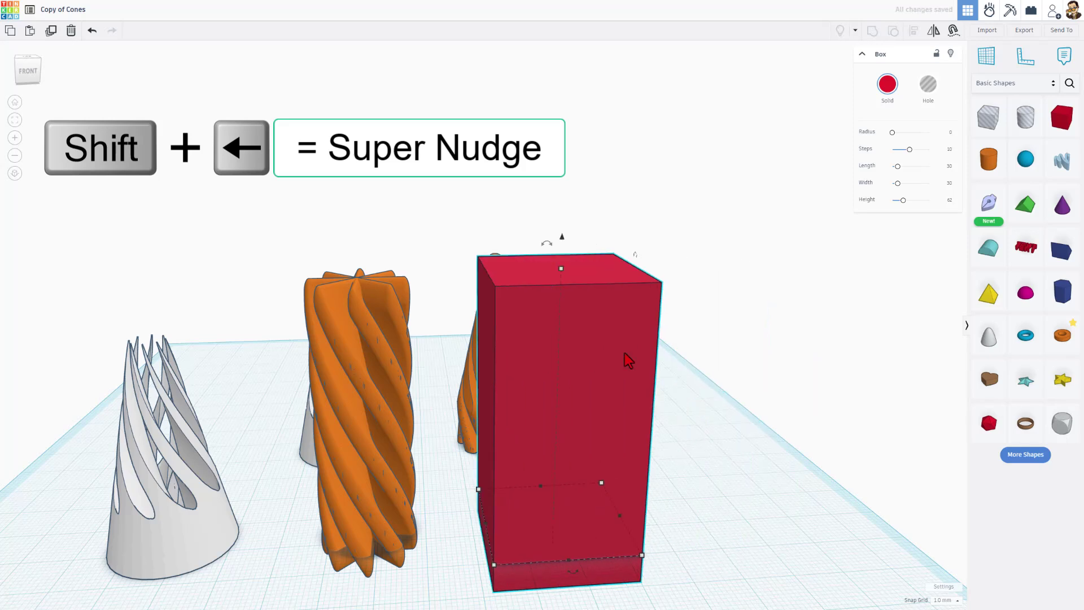
# Step: Group the red box with the cone inside and turn the group into a hole
pyautogui.click(703, 401)
pyautogui.moveTo(700, 467); pyautogui.dragTo(685, 455, button='right')
pyautogui.moveTo(681, 448); pyautogui.dragTo(551, 535)
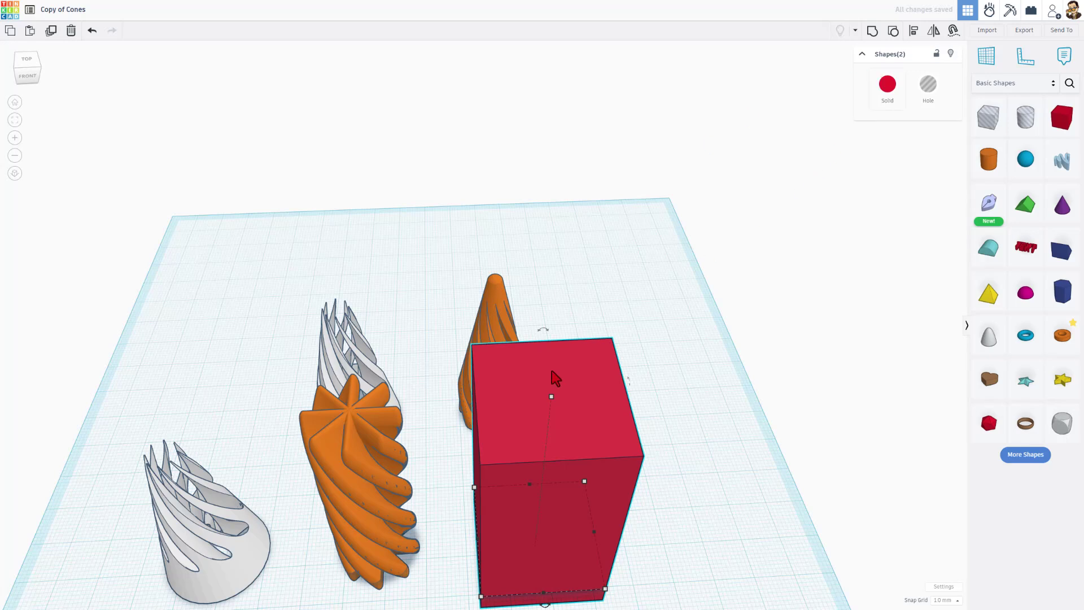
pyautogui.click(25, 61)
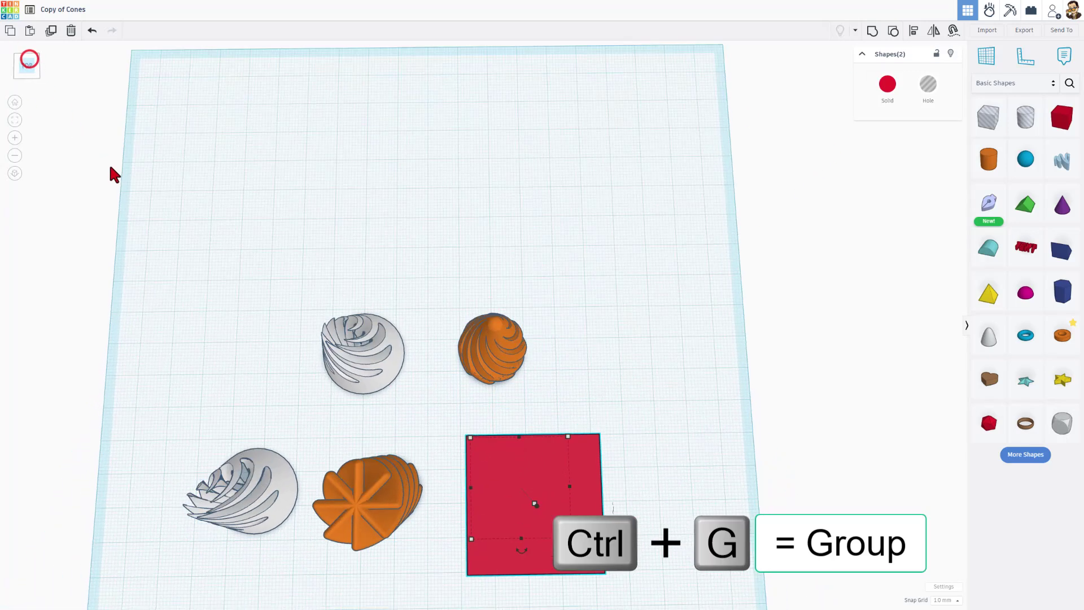
pyautogui.click(518, 401)
pyautogui.click(463, 406)
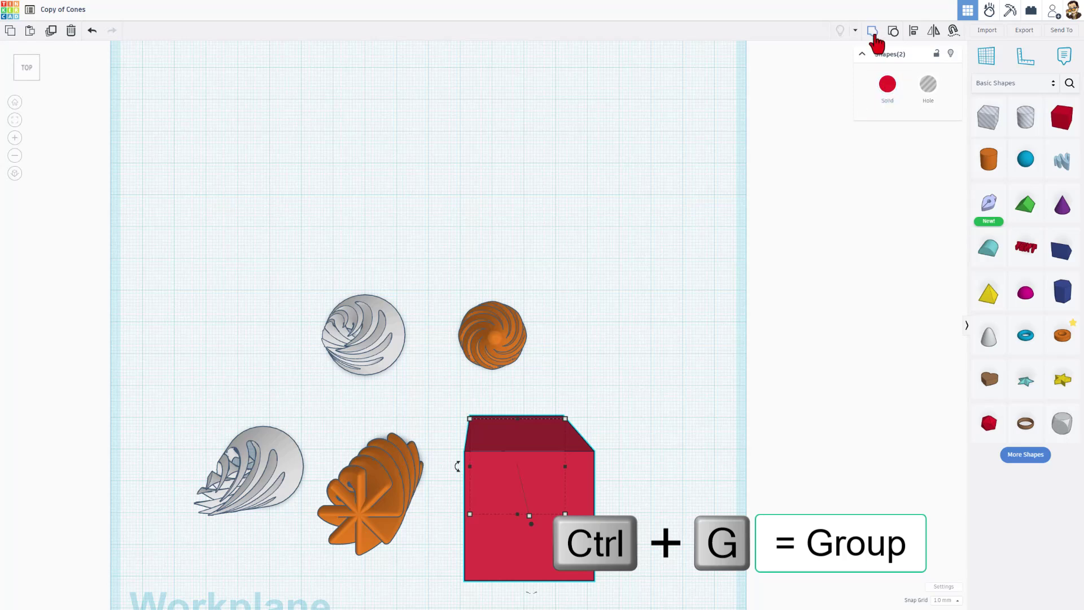
pyautogui.hotkey('ctrl', 'g')
pyautogui.moveTo(641, 416)
pyautogui.mouseDown(button='right')
pyautogui.moveTo(612, 424)
pyautogui.moveTo(601, 445)
pyautogui.moveTo(636, 411)
pyautogui.mouseUp(button='right')
pyautogui.click(928, 85)
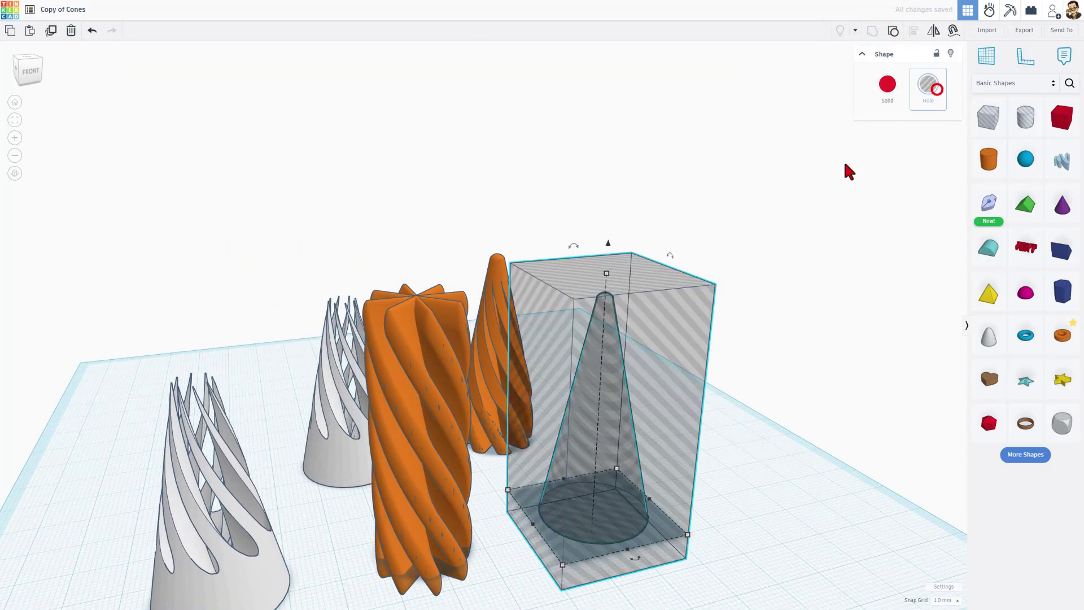
pyautogui.moveTo(763, 264); pyautogui.dragTo(424, 367, button='right')
# Step: Delete the three copied front shapes
pyautogui.moveTo(516, 477); pyautogui.dragTo(548, 516, button='right')
pyautogui.click(565, 495)
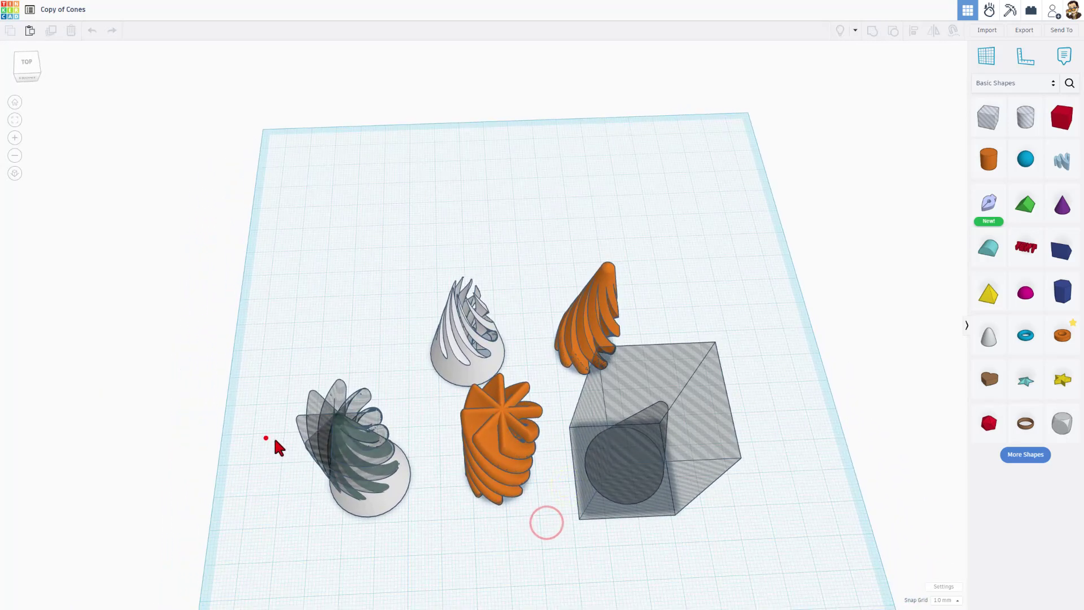
pyautogui.moveTo(744, 478); pyautogui.dragTo(740, 479)
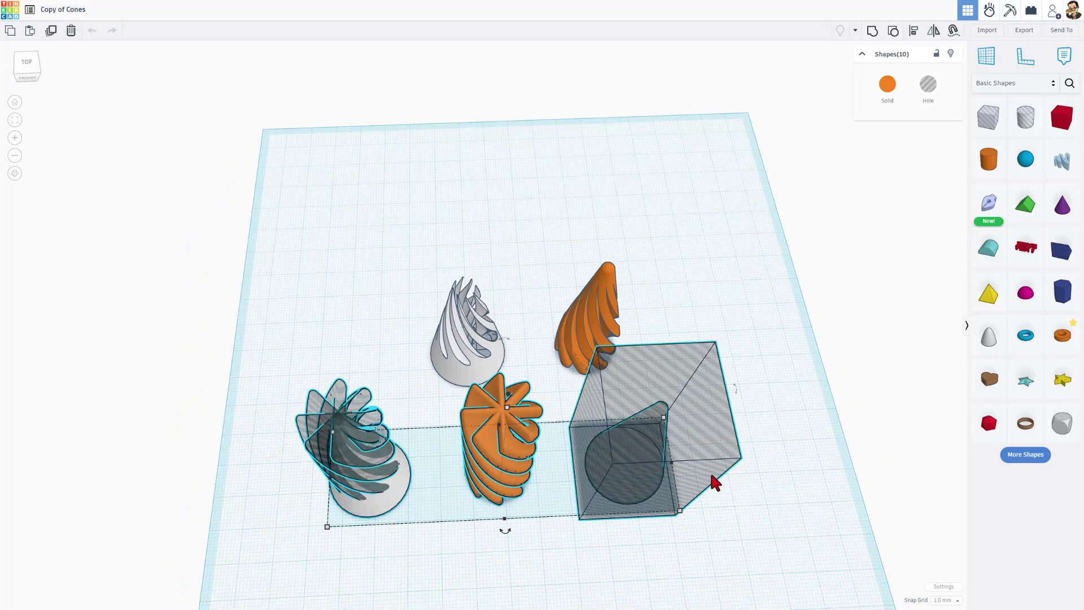
pyautogui.press('Delete')
# Step: Ungroup the white twisted cone to reveal its twisted hole shapes
pyautogui.moveTo(673, 402); pyautogui.dragTo(643, 326, button='right')
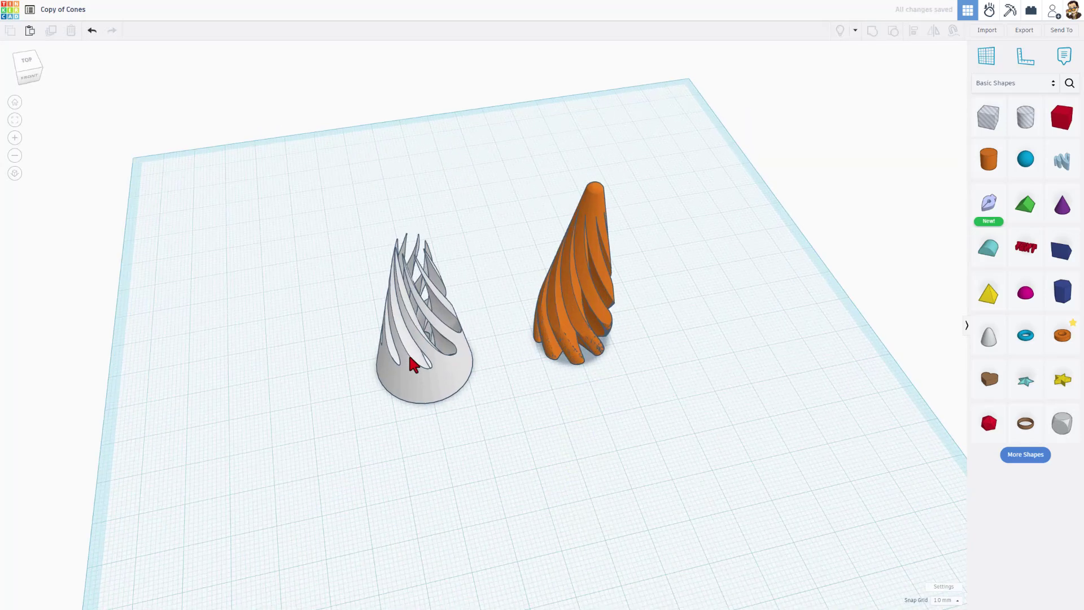
pyautogui.moveTo(414, 364); pyautogui.dragTo(458, 334, button='right')
pyautogui.click(434, 345)
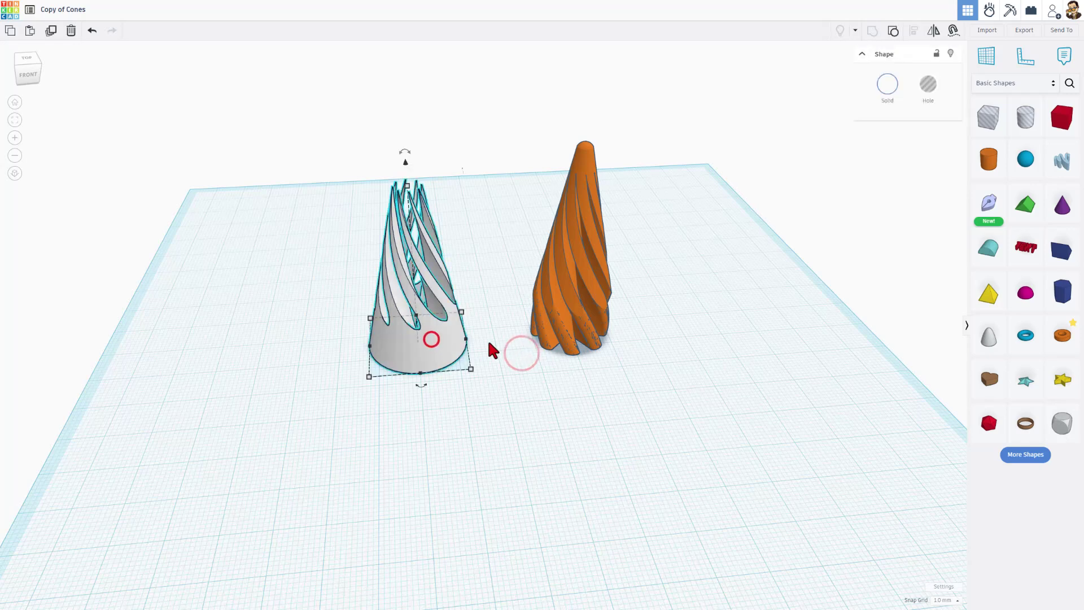
pyautogui.click(893, 33)
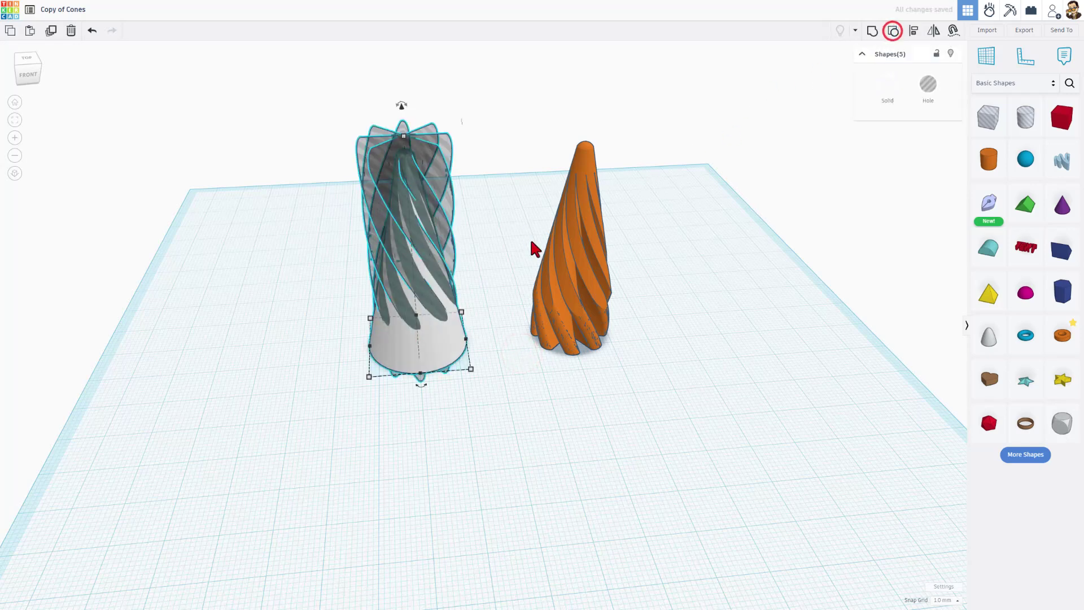
pyautogui.click(494, 339)
# Step: Export the white cone's selected parts as an STL file saved as 'ug Cones.stl'
pyautogui.moveTo(289, 191); pyautogui.dragTo(337, 232, button='right')
pyautogui.moveTo(477, 288); pyautogui.dragTo(483, 220, button='right')
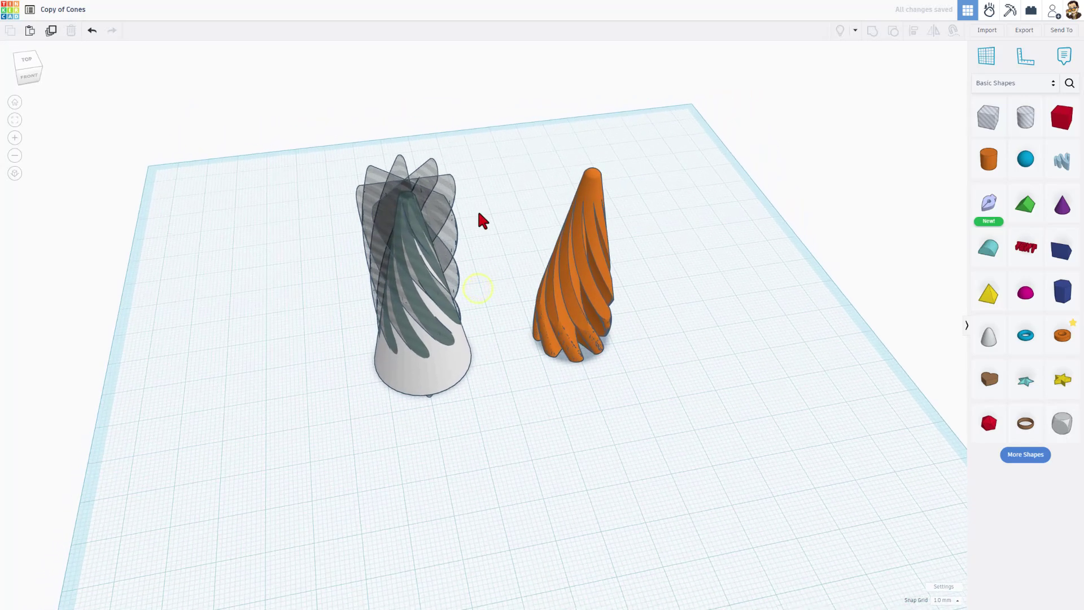
pyautogui.moveTo(304, 308); pyautogui.dragTo(310, 210, button='right')
pyautogui.moveTo(308, 203); pyautogui.dragTo(464, 377)
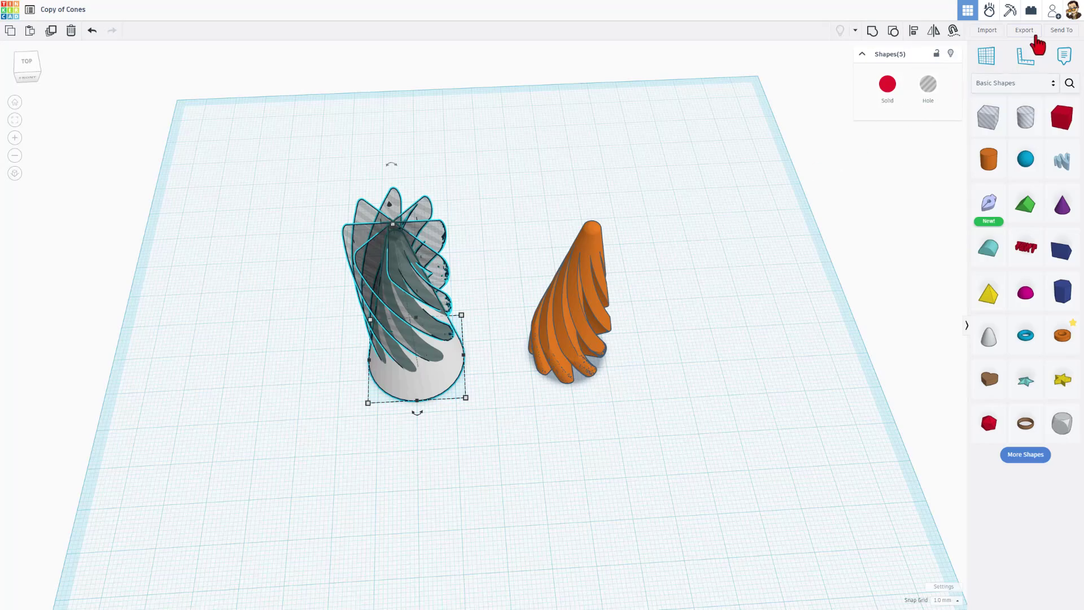
pyautogui.click(1025, 31)
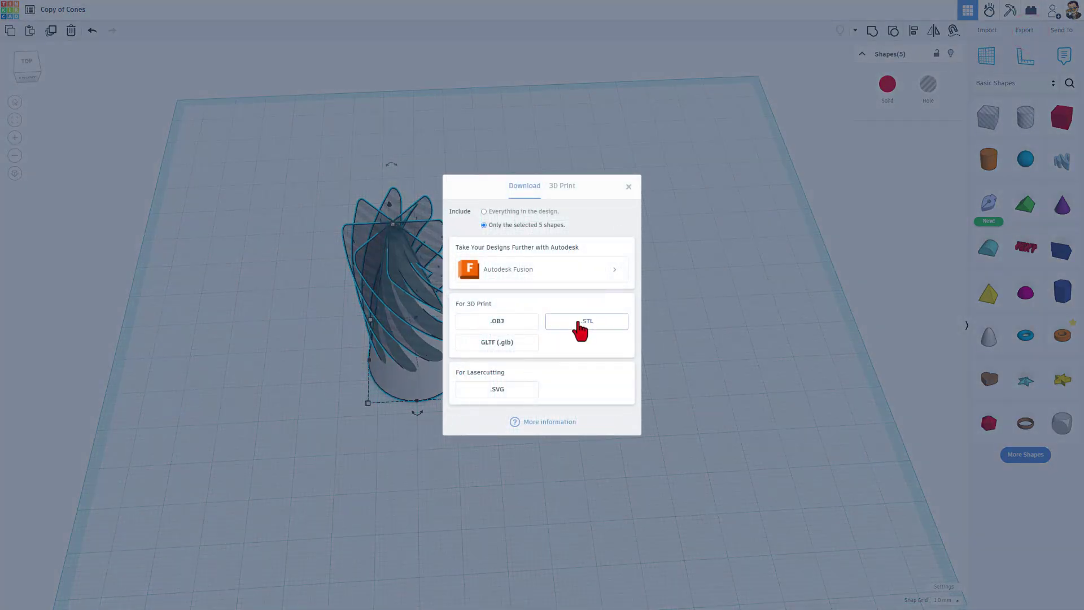
pyautogui.click(588, 326)
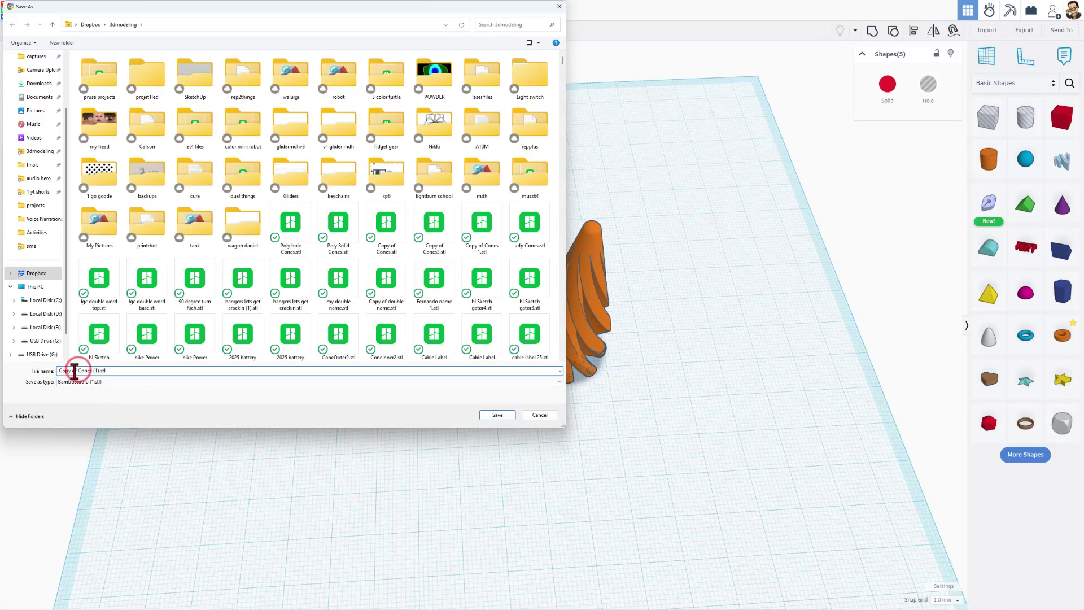
pyautogui.moveTo(76, 371); pyautogui.dragTo(34, 375)
pyautogui.write('ug Cones')
pyautogui.click(498, 415)
# Step: Ungroup the orange twisted cone and export its shapes as STL
pyautogui.click(561, 338)
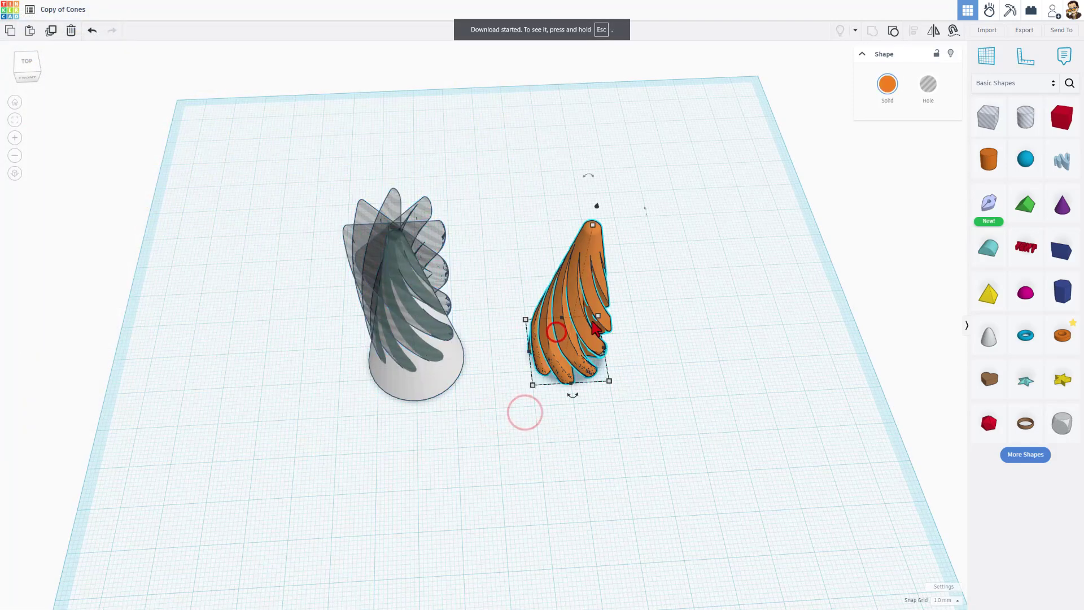
pyautogui.click(892, 32)
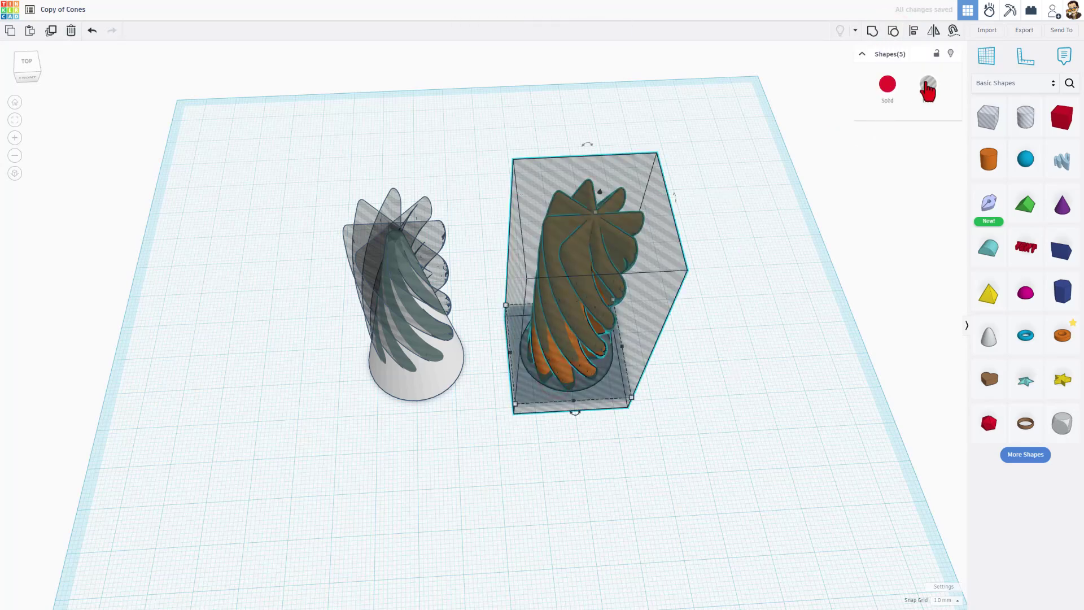
pyautogui.click(1024, 30)
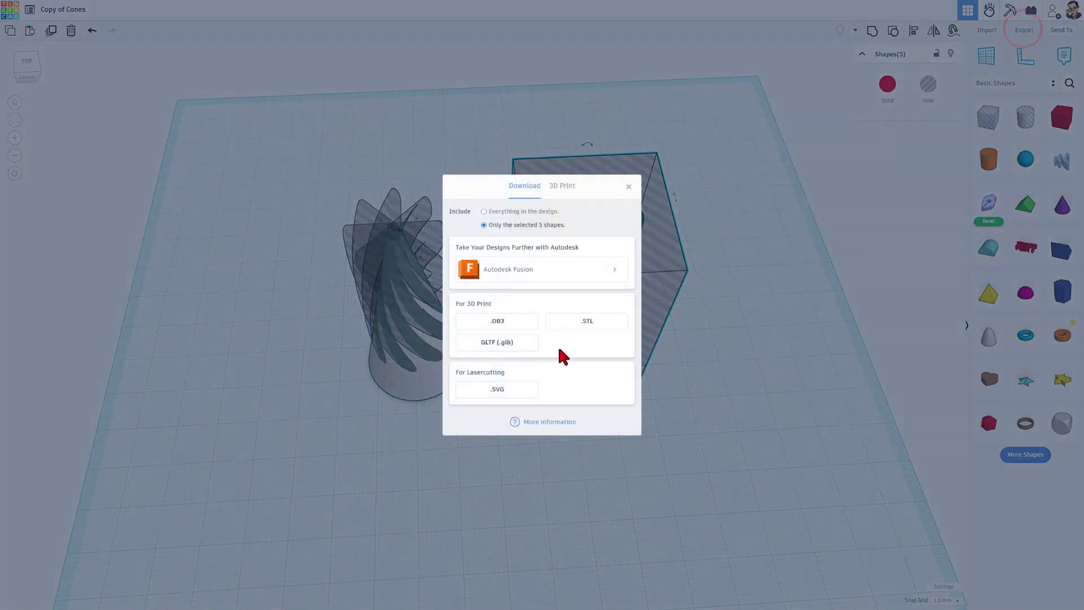
pyautogui.click(586, 334)
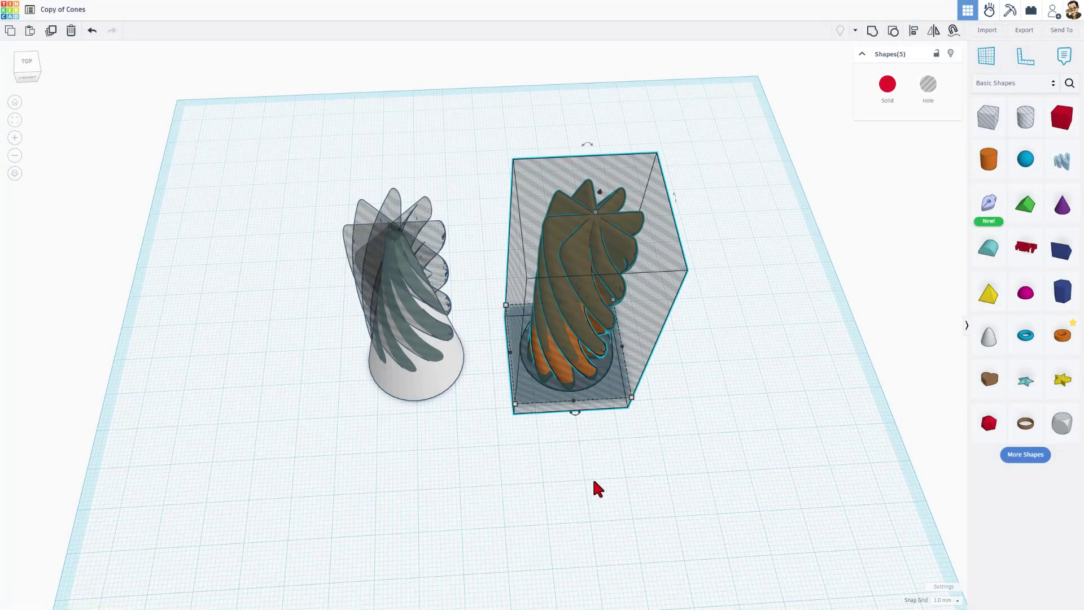
# Step: Save the export as ug Cones2.stl and switch over to Bambu Studio
pyautogui.moveTo(591, 476); pyautogui.dragTo(570, 461, button='right')
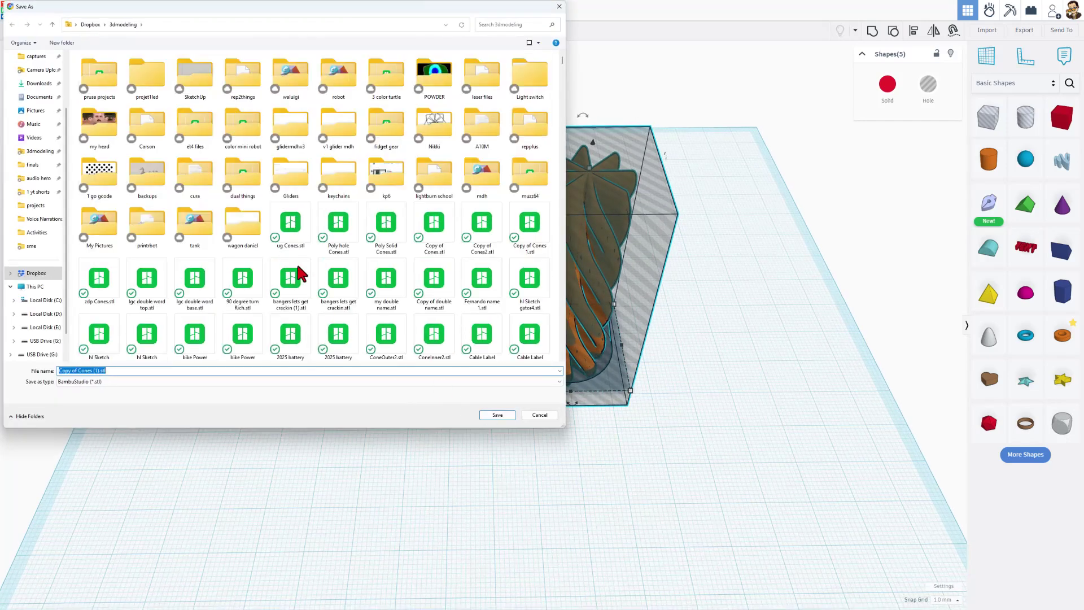
pyautogui.click(73, 373)
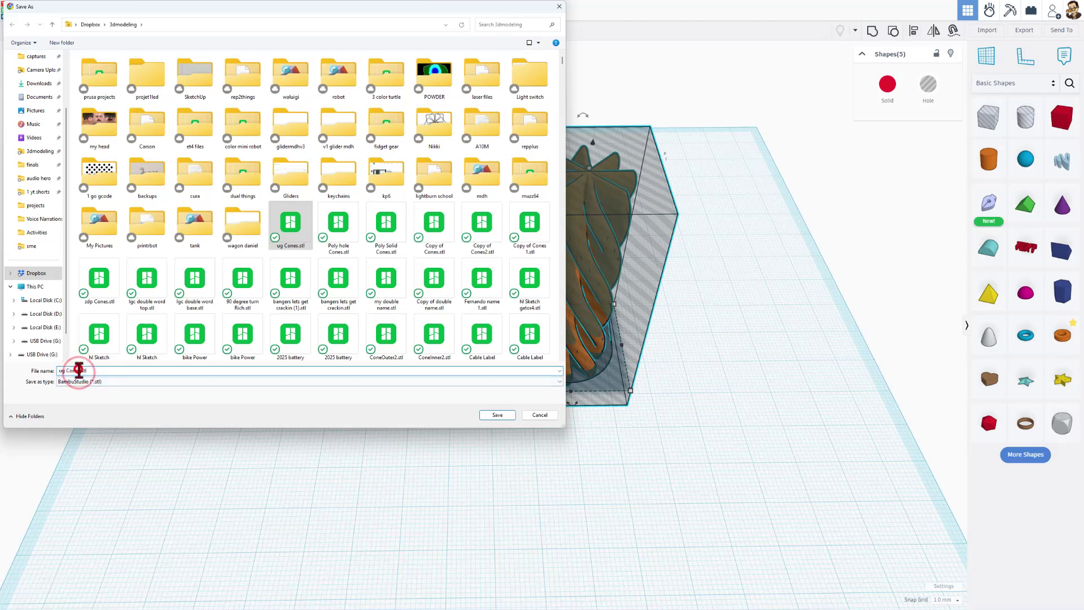
pyautogui.click(82, 371)
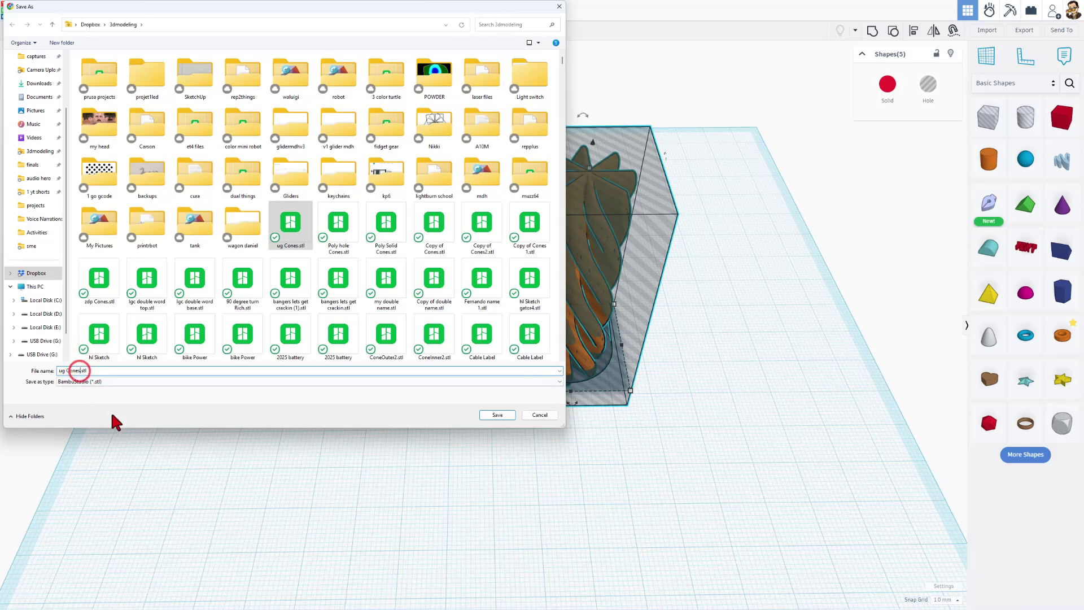
pyautogui.write('2')
pyautogui.click(497, 415)
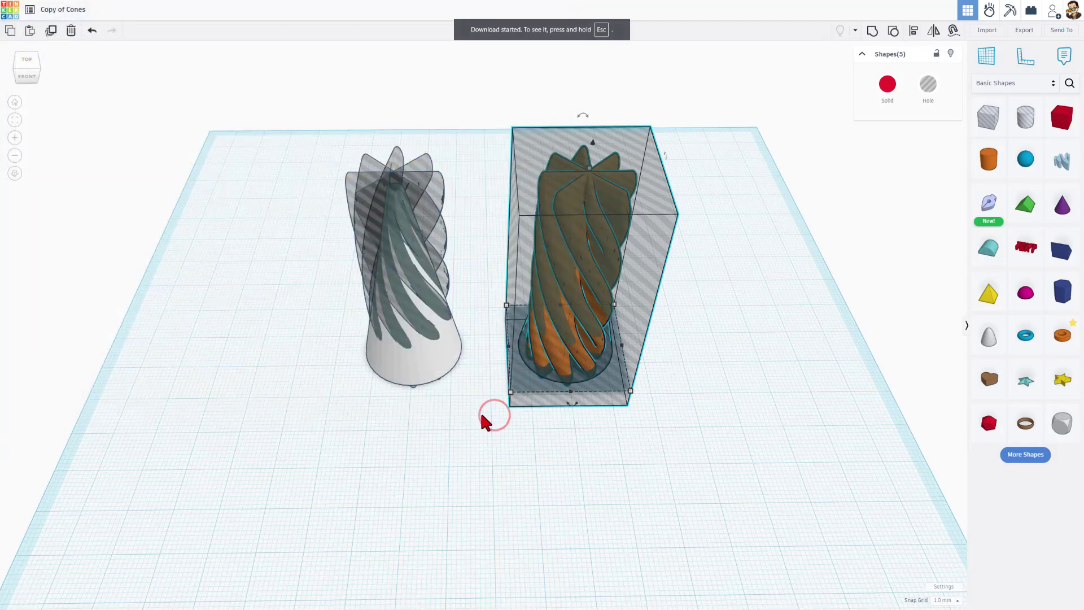
pyautogui.hotkey('alt', 'Tab')
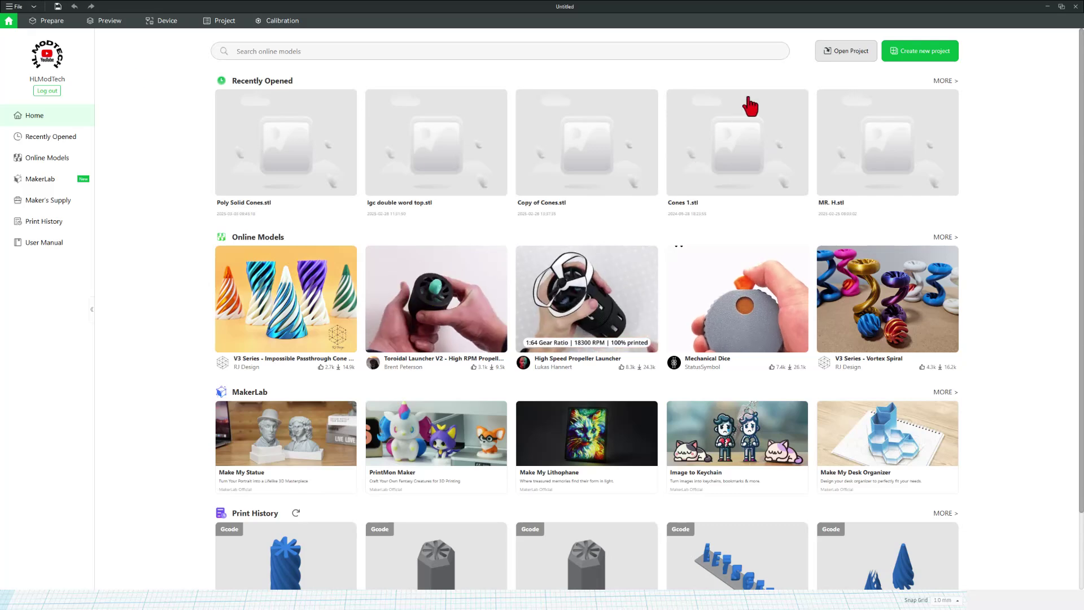
# Step: Start a new project and import ug Cones.stl and ug Cones2.stl as one multi-part object
pyautogui.click(922, 52)
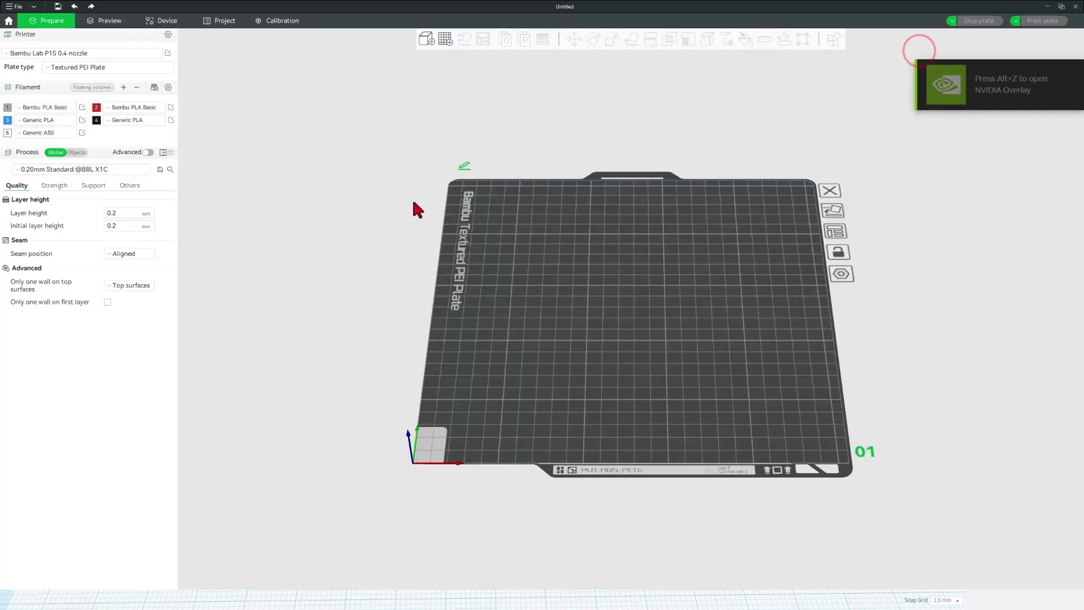
pyautogui.click(426, 38)
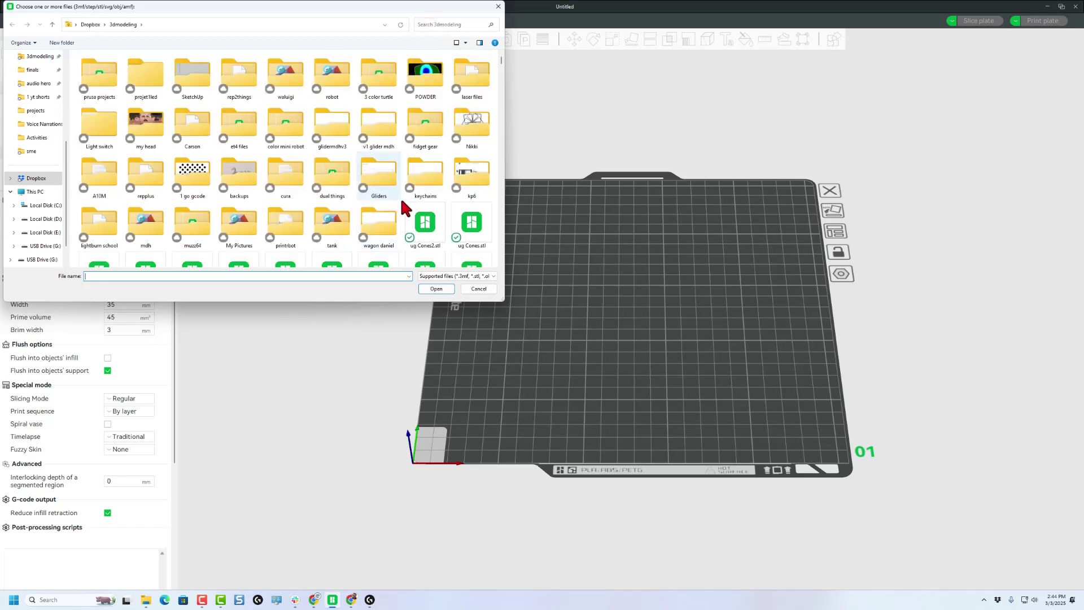
pyautogui.click(471, 223)
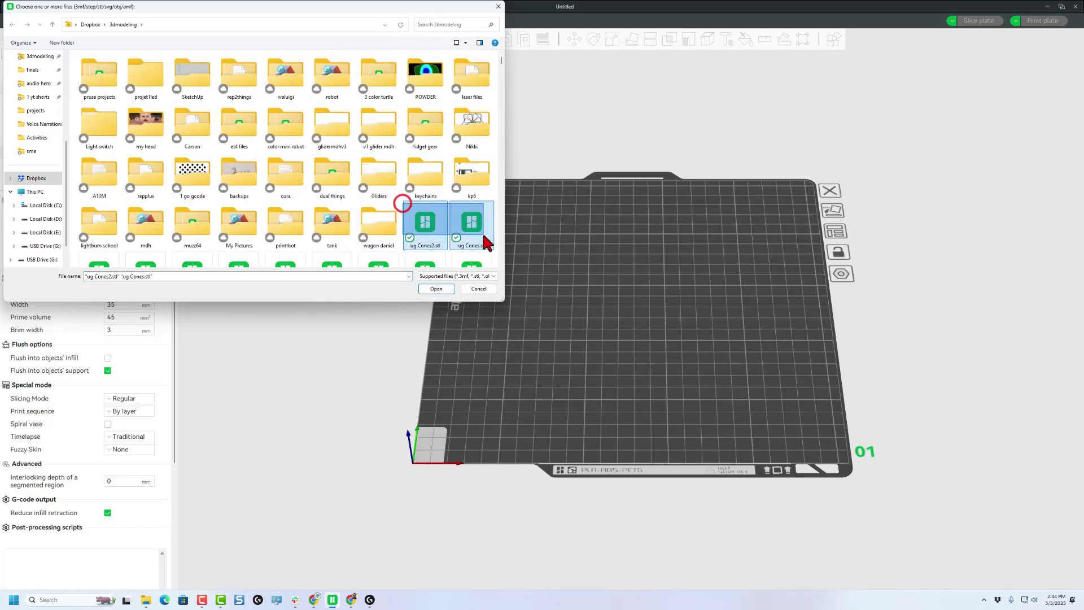
pyautogui.click(443, 289)
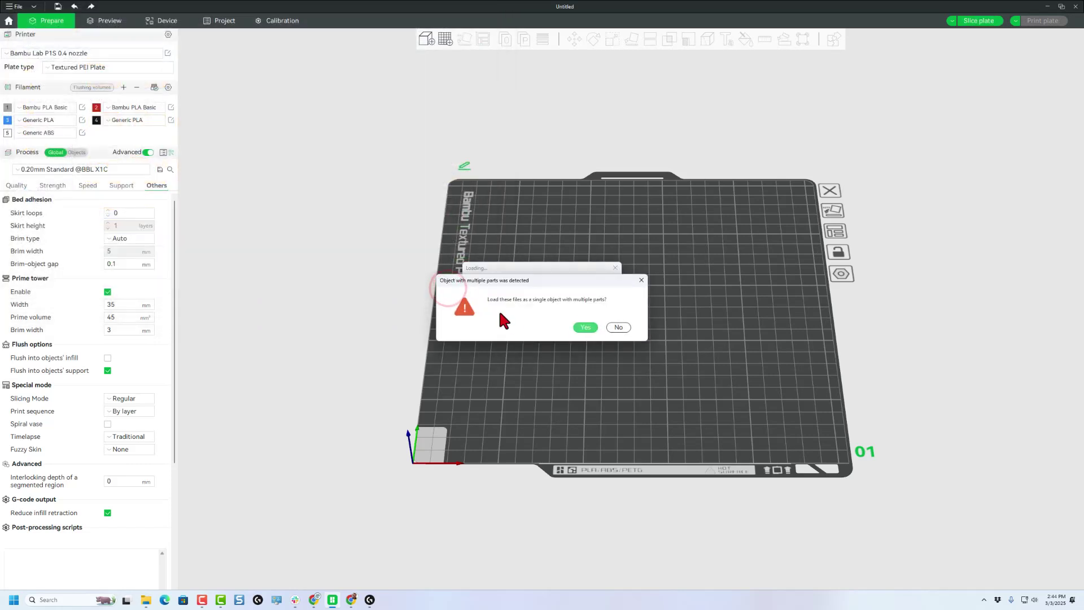
pyautogui.click(583, 327)
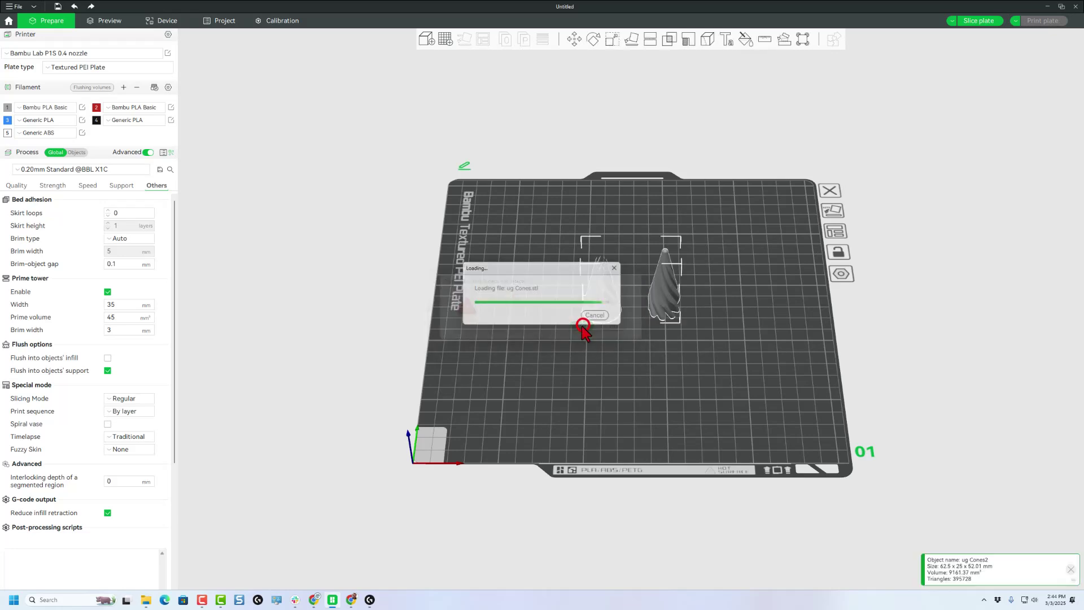
pyautogui.moveTo(652, 347); pyautogui.dragTo(656, 336)
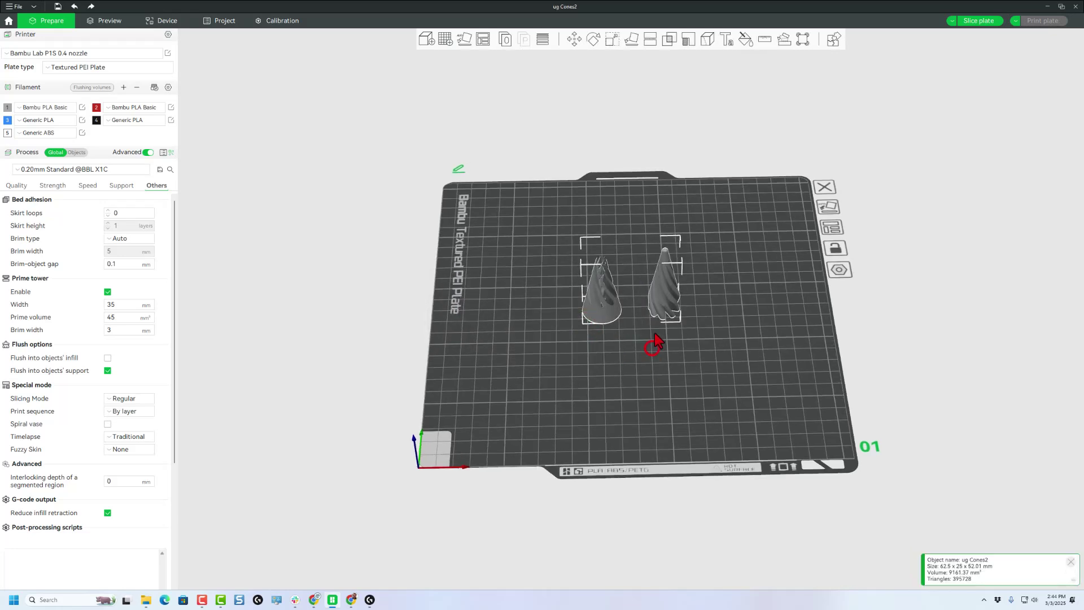
# Step: Scale the cones uniformly to 60 mm tall, then slice: 51m38s and 13.02 g filament
pyautogui.click(612, 38)
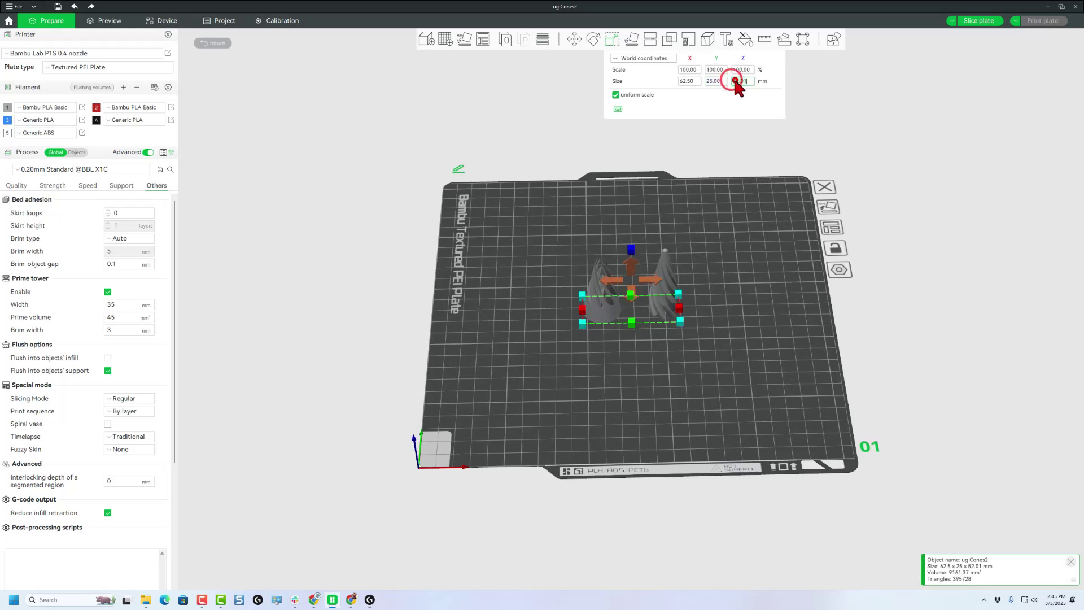
pyautogui.write('60')
pyautogui.press('Return')
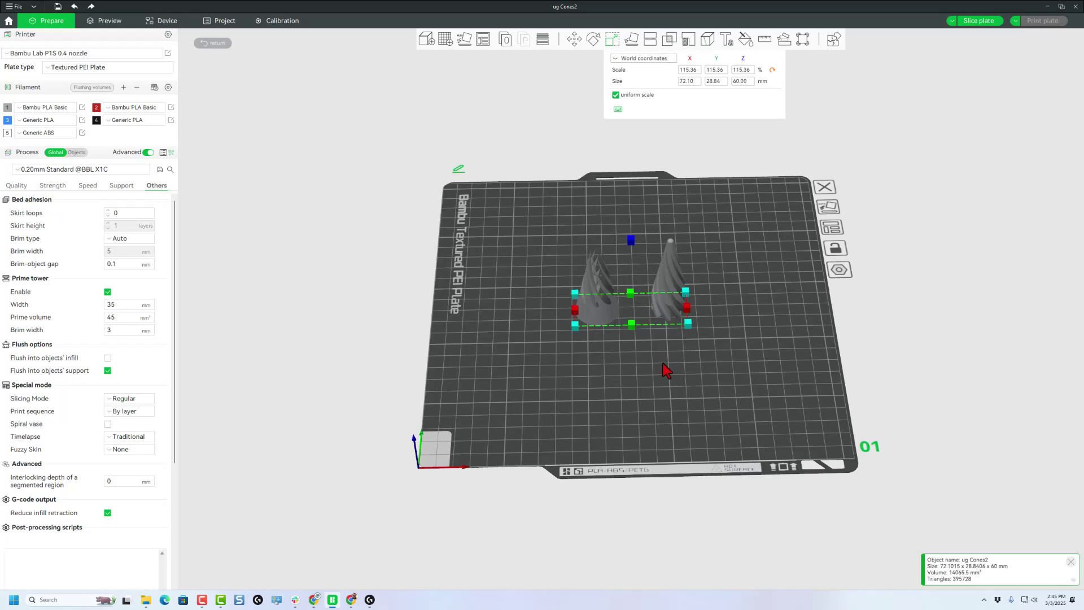
pyautogui.moveTo(585, 361); pyautogui.dragTo(392, 338)
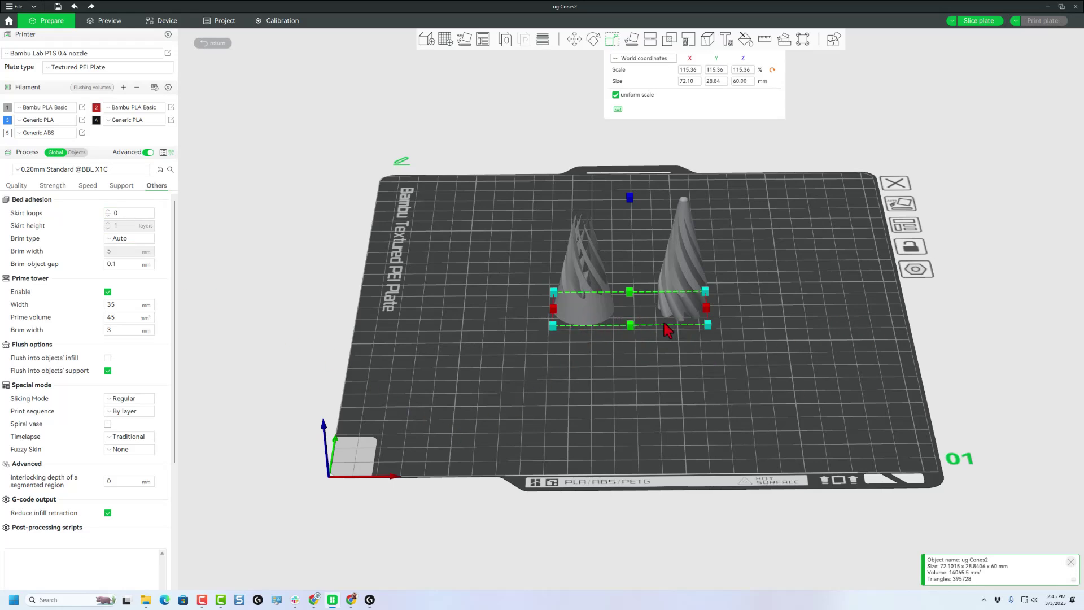
pyautogui.click(973, 23)
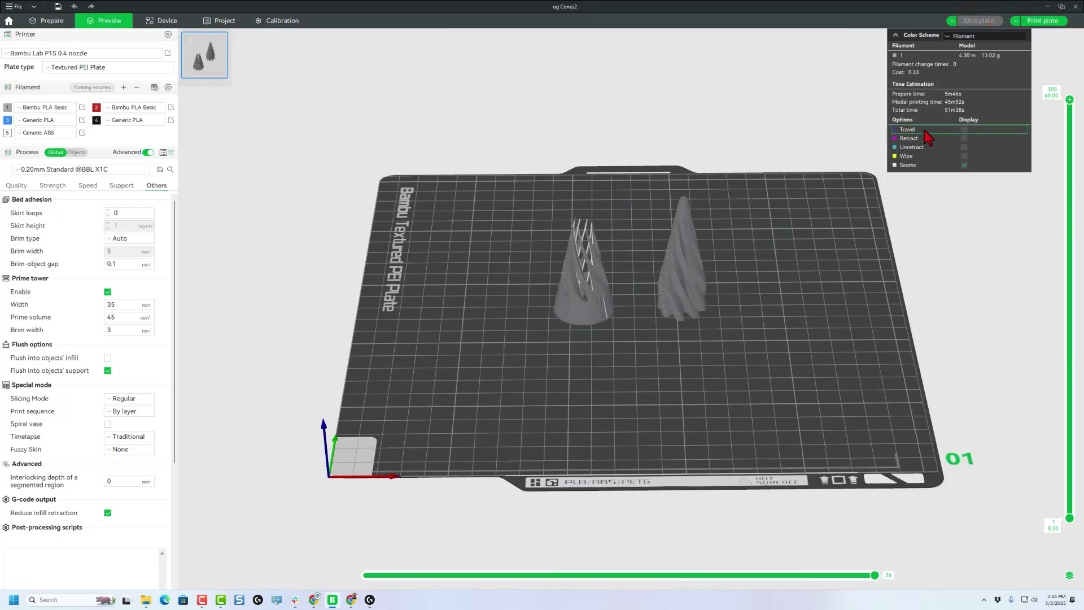
pyautogui.moveTo(632, 364)
pyautogui.mouseDown()
pyautogui.moveTo(649, 350)
pyautogui.moveTo(630, 358)
pyautogui.moveTo(623, 346)
pyautogui.mouseUp()
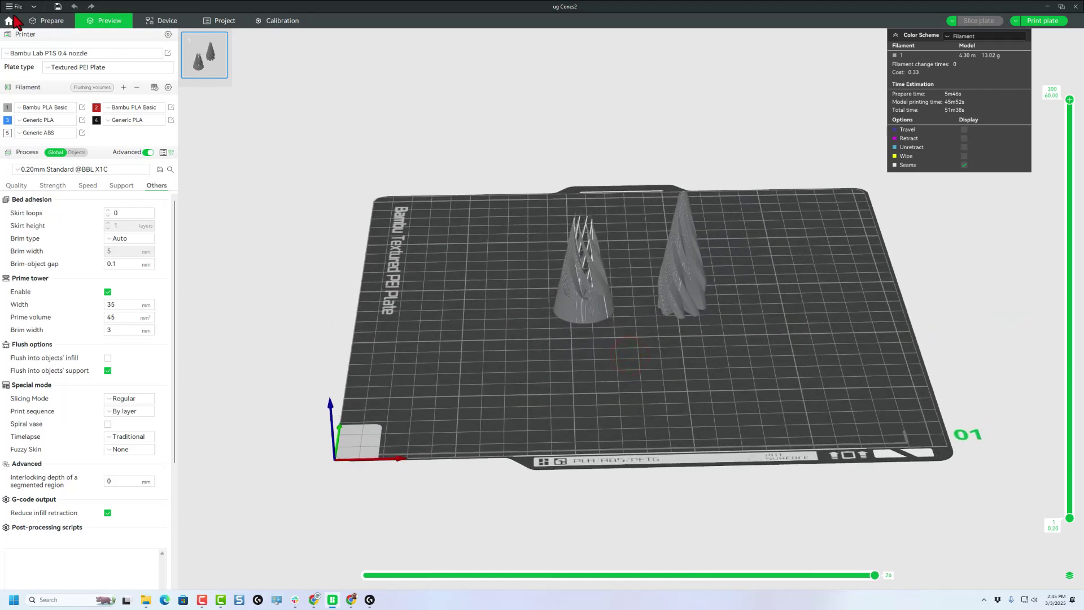
# Step: Split the multi-part cone object into separate objects
pyautogui.click(41, 20)
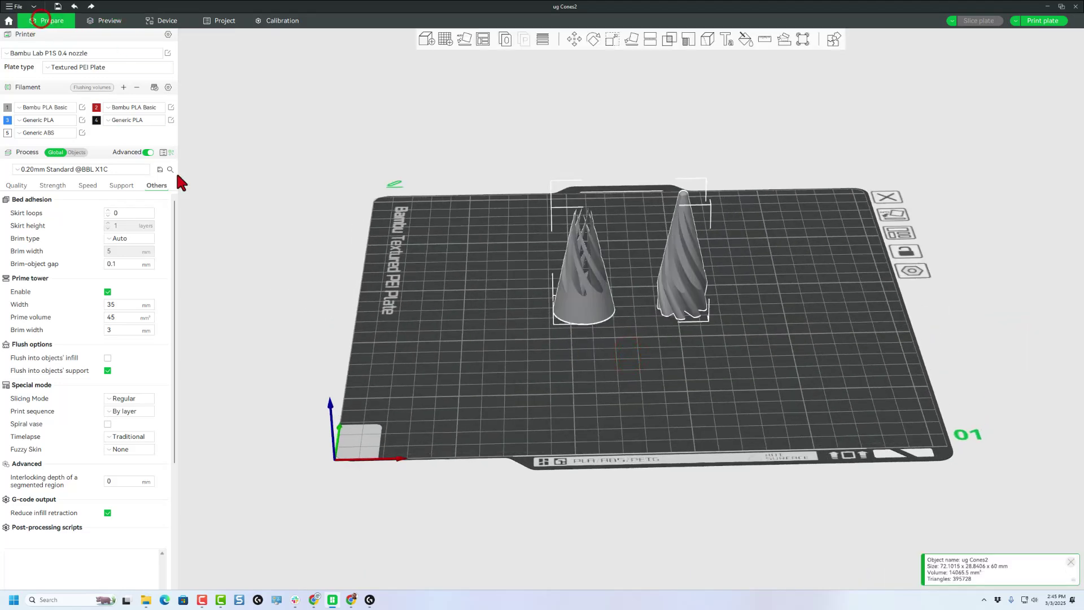
pyautogui.rightClick(591, 291)
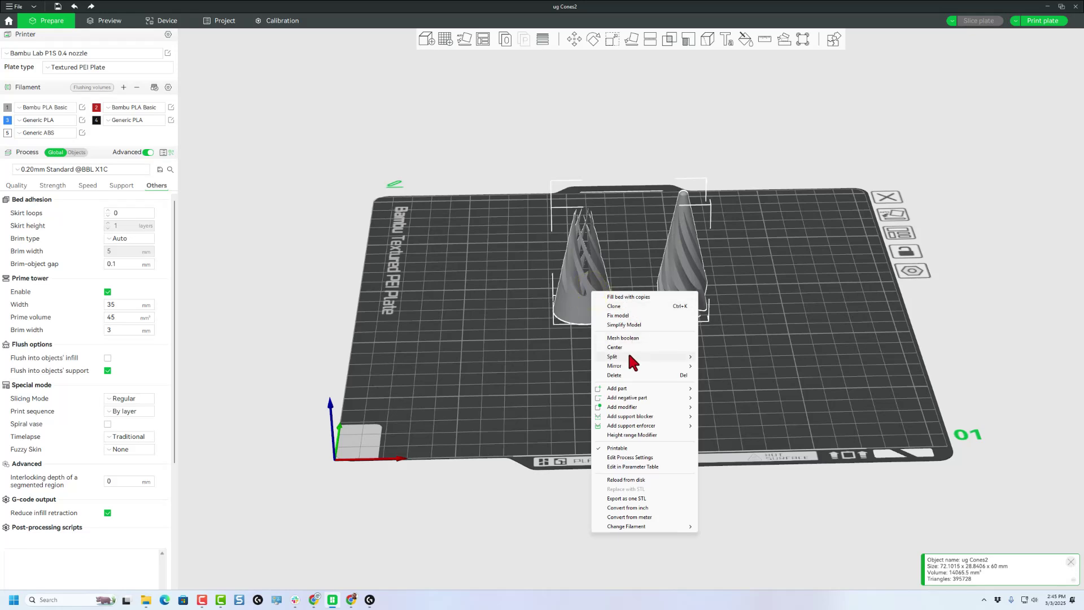
pyautogui.moveTo(650, 356)
pyautogui.click(714, 358)
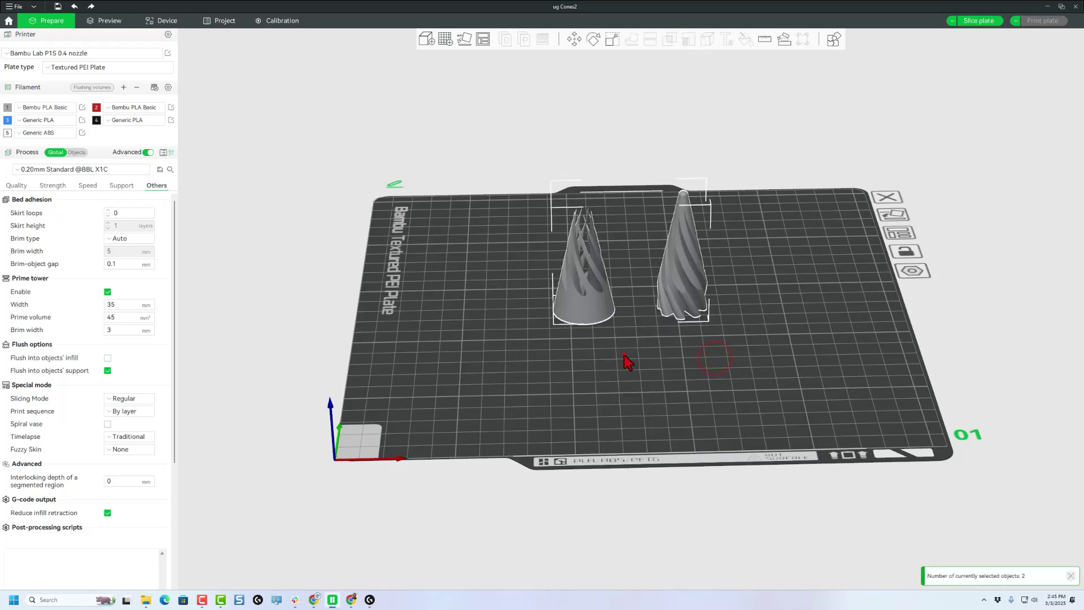
# Step: Give the right cone blue Generic PLA (3) and re-slice, adding a prime tower
pyautogui.click(677, 298)
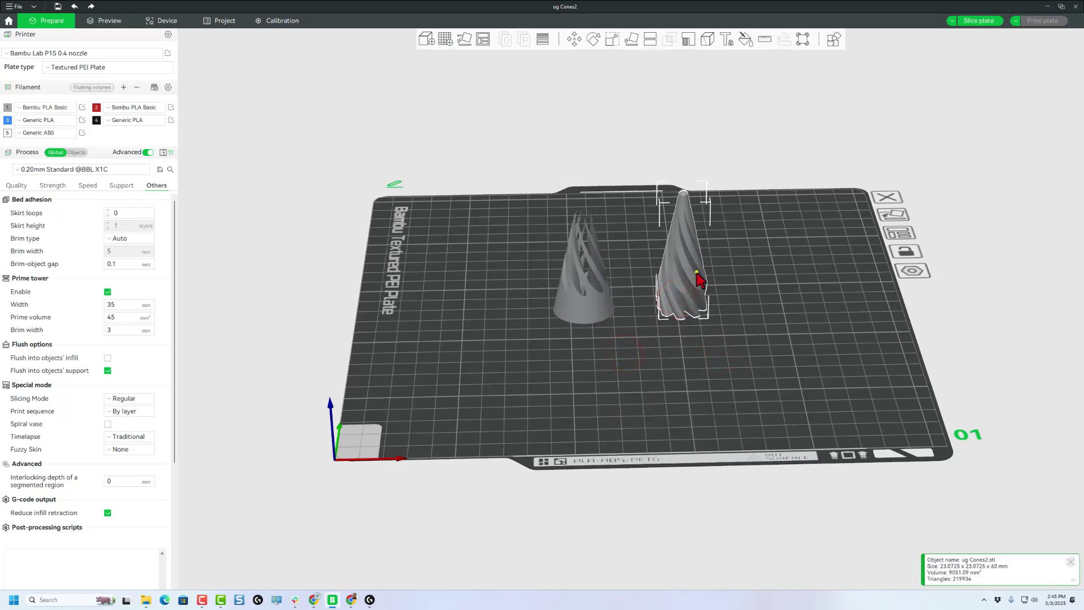
pyautogui.rightClick(697, 276)
pyautogui.moveTo(739, 507)
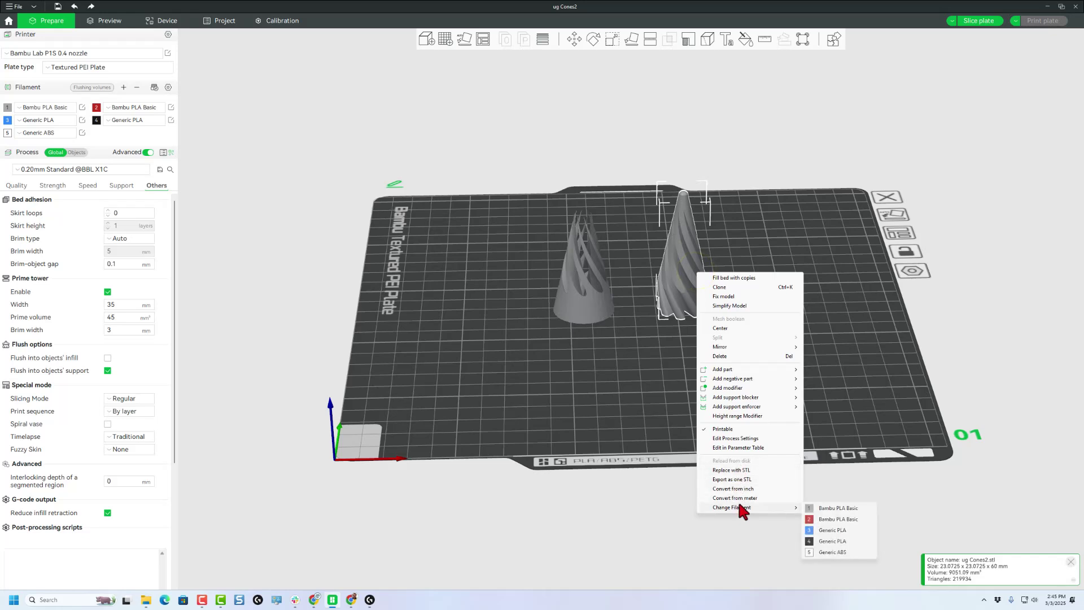
pyautogui.click(819, 529)
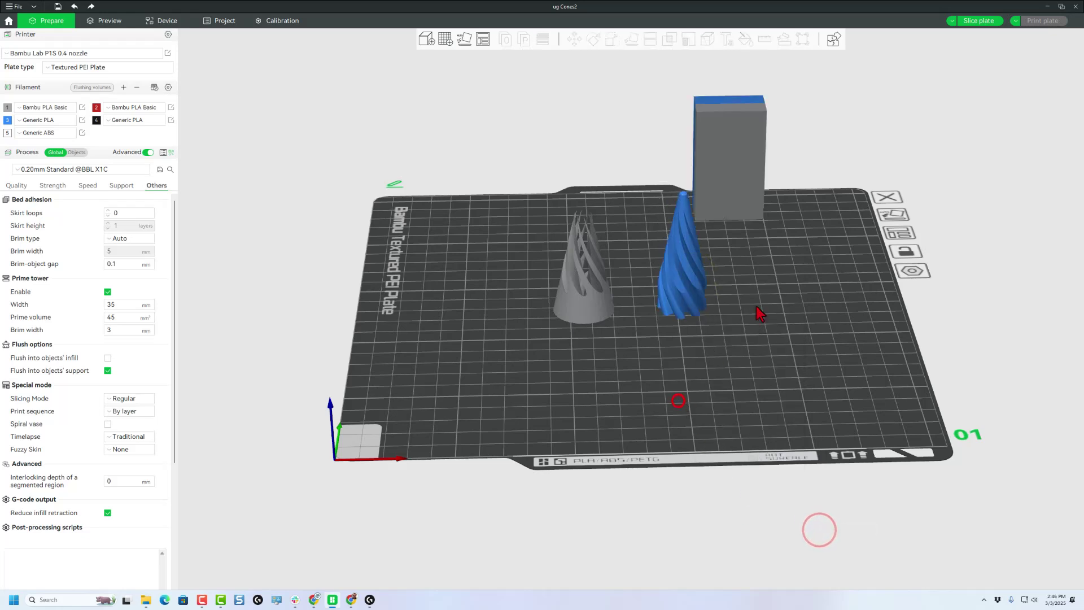
pyautogui.click(678, 399)
pyautogui.moveTo(605, 365); pyautogui.dragTo(641, 385)
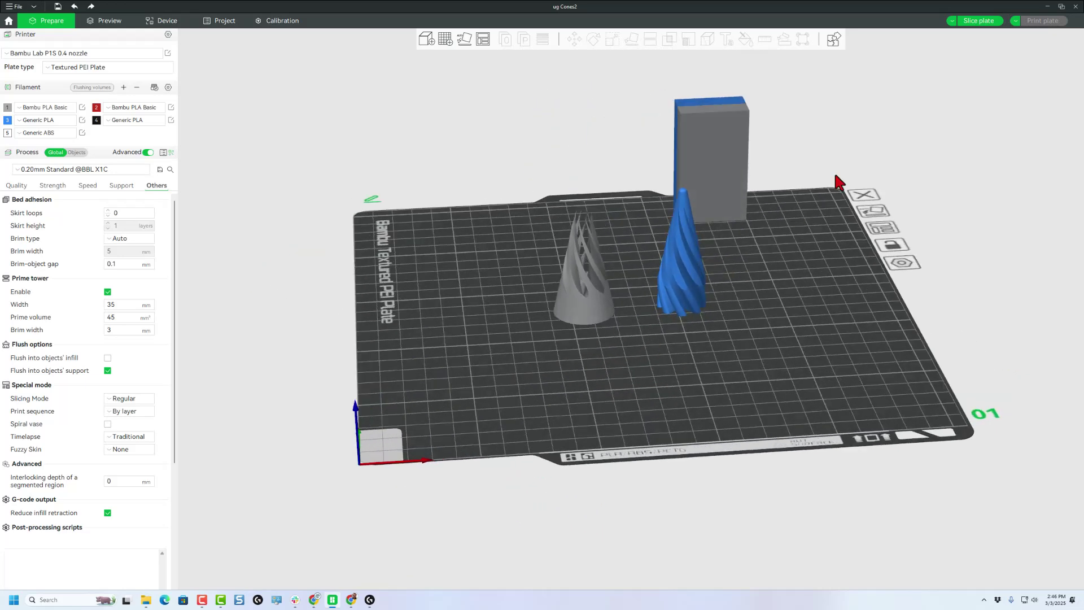
pyautogui.click(979, 21)
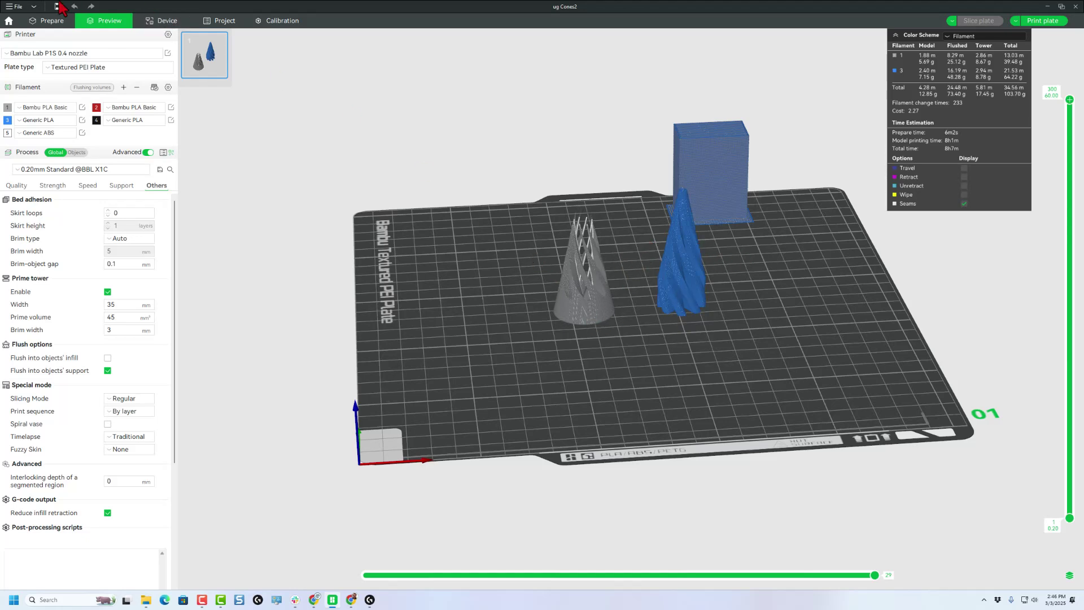
# Step: Set the print sequence to By object and auto-arrange the two cones apart
pyautogui.click(50, 20)
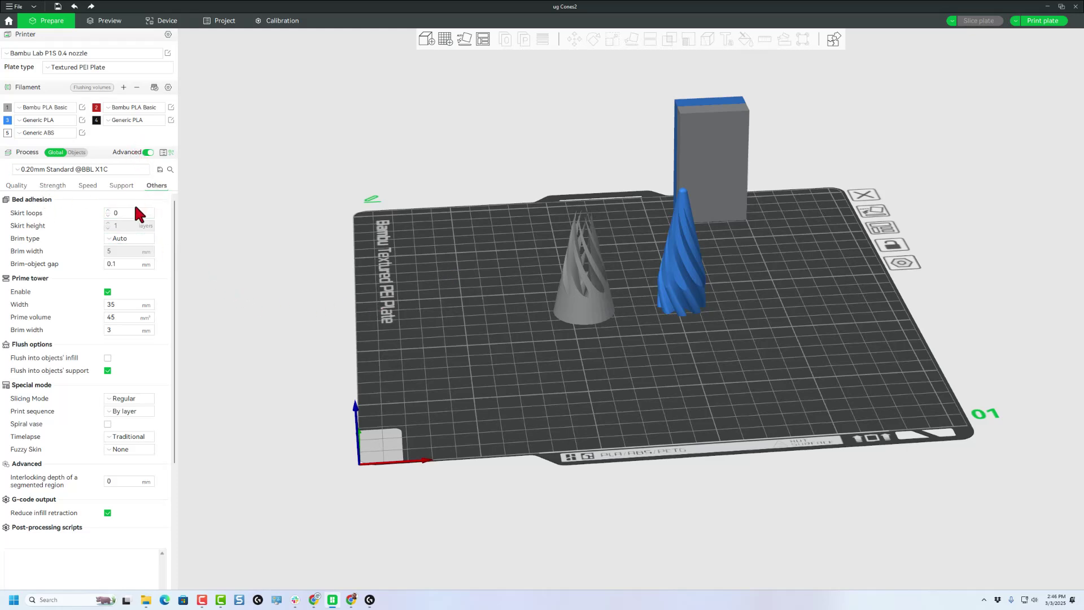
pyautogui.click(126, 411)
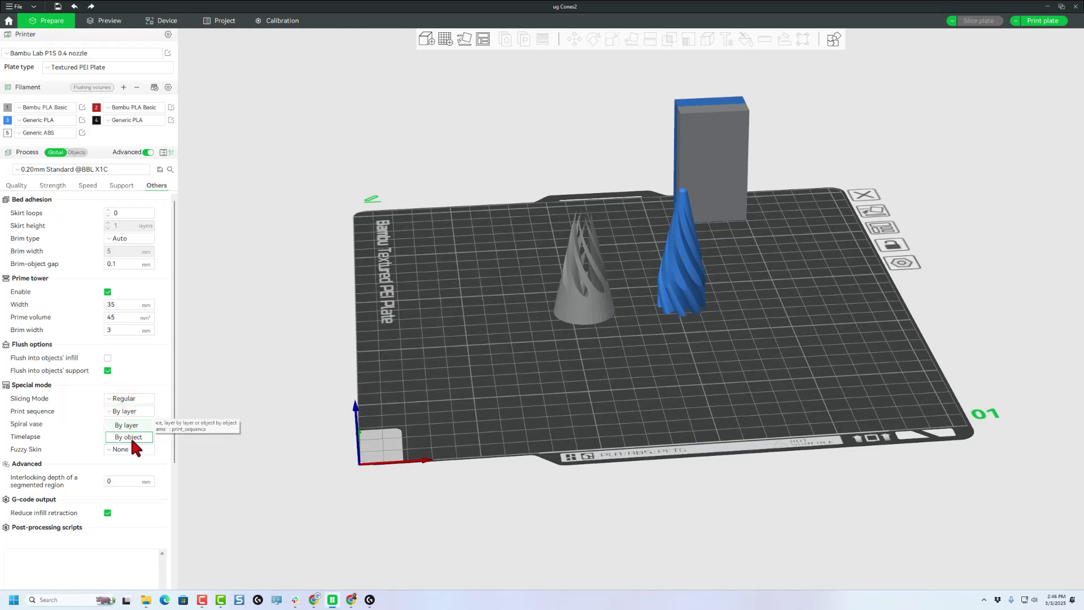
pyautogui.click(130, 436)
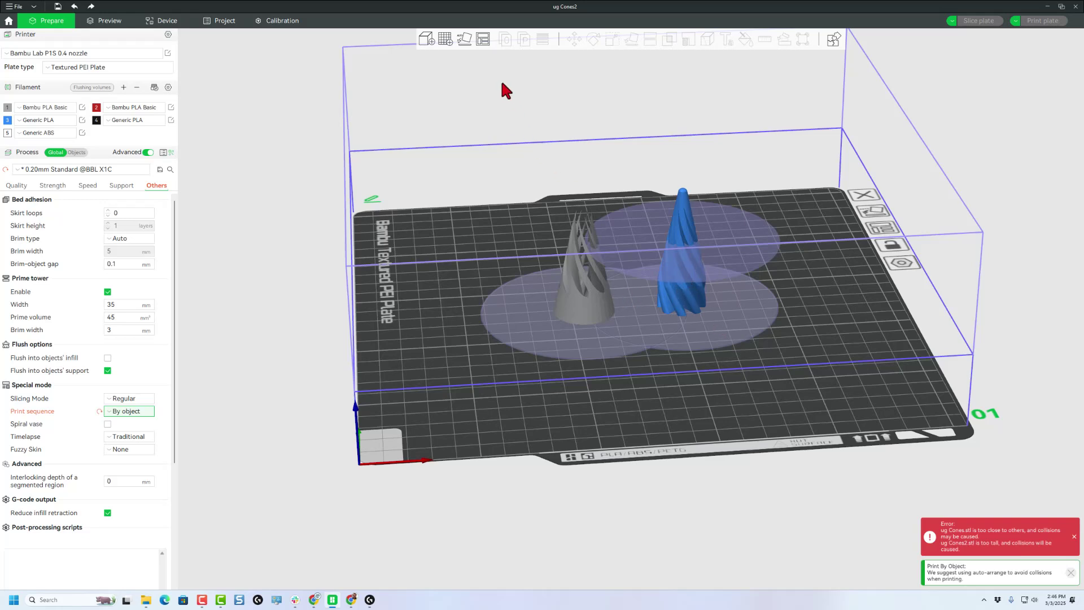
pyautogui.rightClick(483, 36)
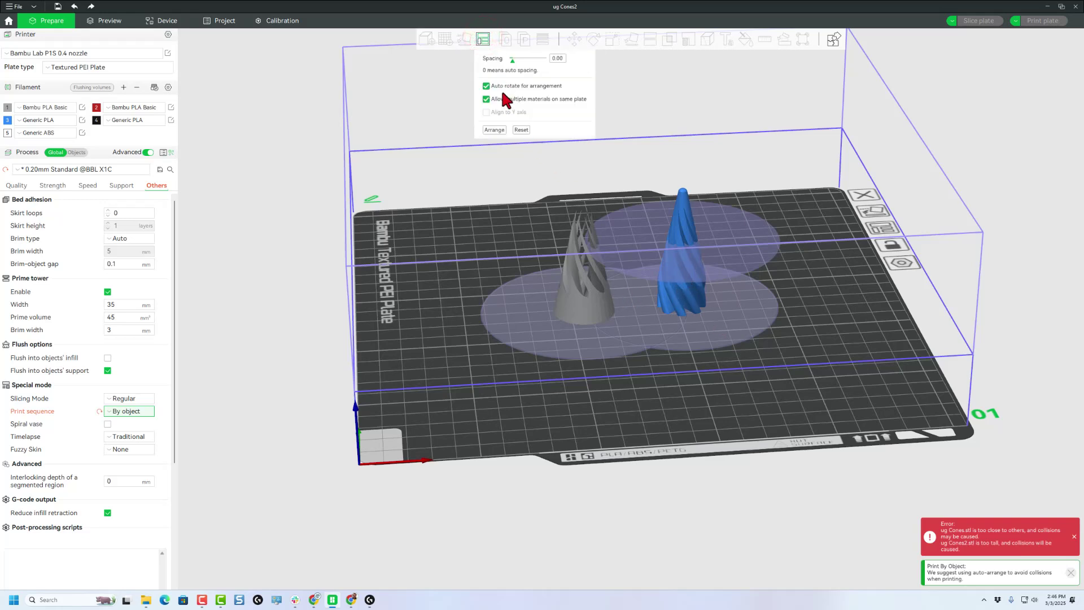
pyautogui.click(494, 130)
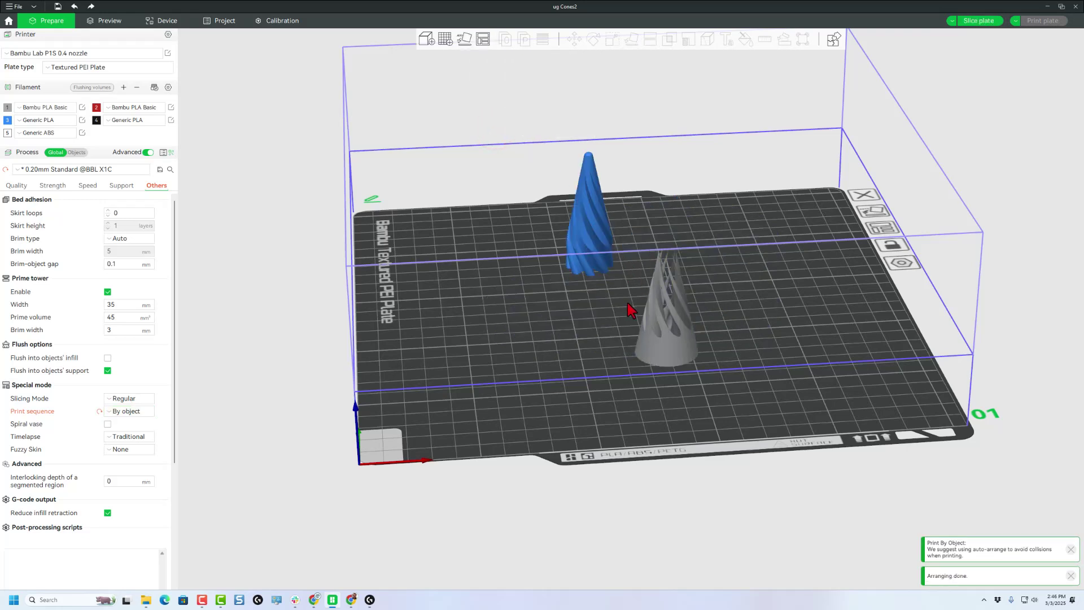
# Step: Re-slice the by-object plate: 1h11m, one filament change, 13.26 g of filament
pyautogui.click(969, 22)
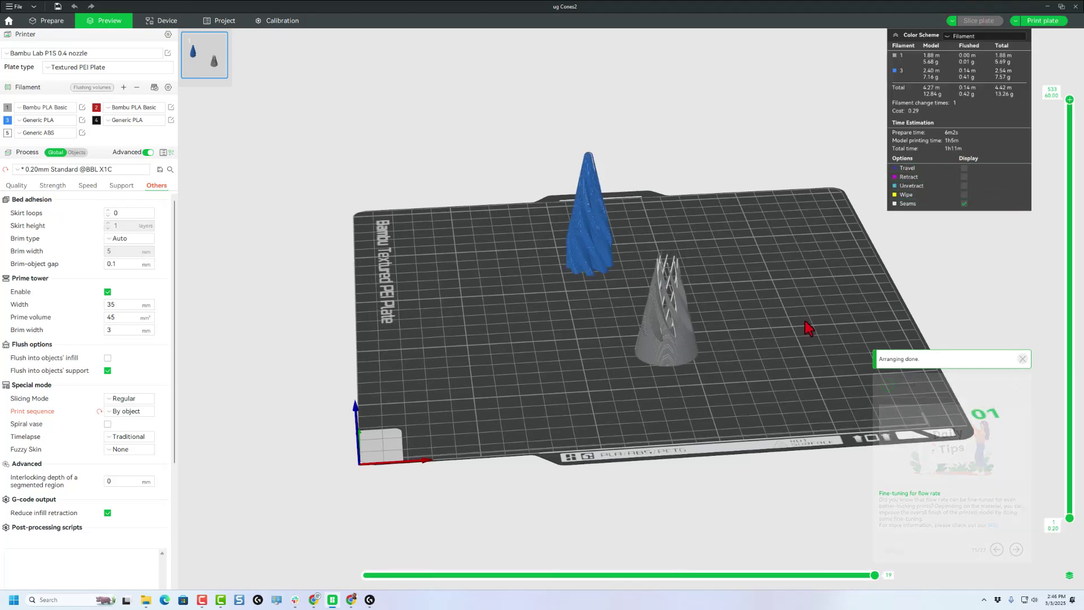
pyautogui.press('0')
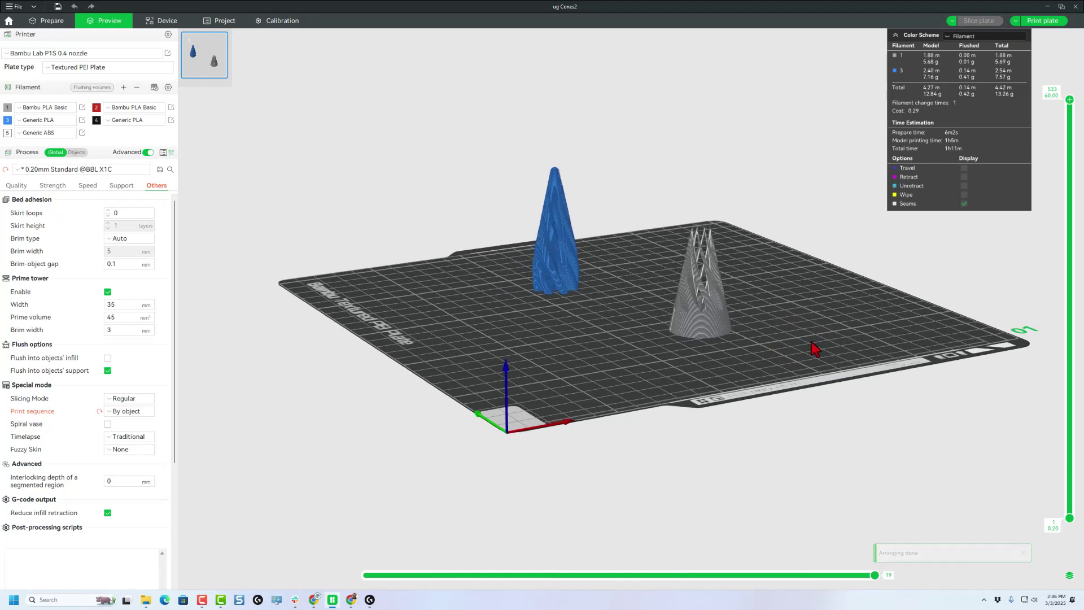
pyautogui.moveTo(812, 341); pyautogui.dragTo(805, 341)
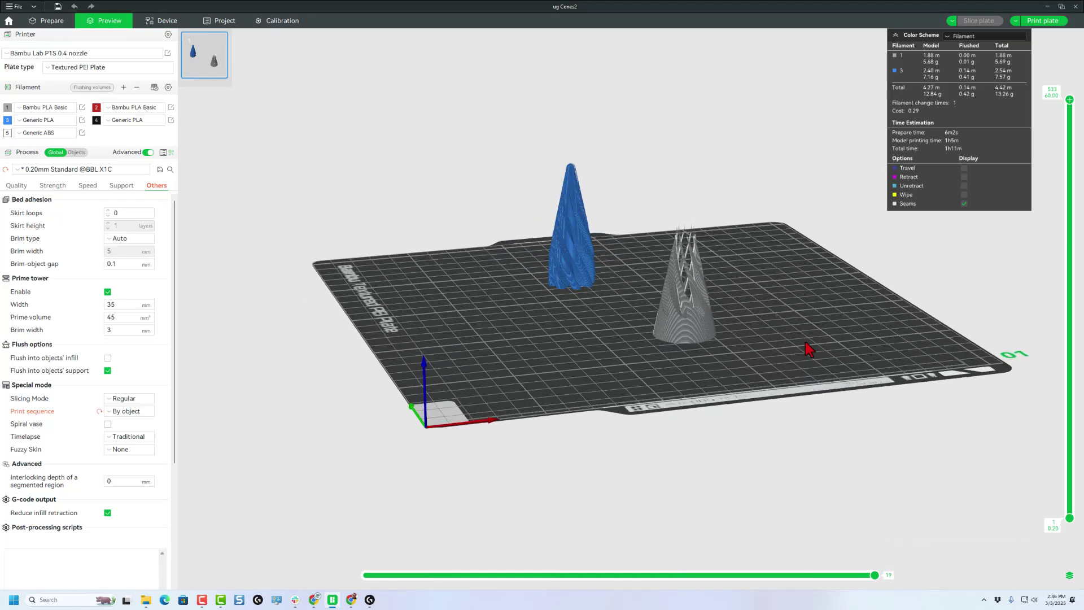
pyautogui.moveTo(380, 342)
pyautogui.mouseDown()
pyautogui.moveTo(404, 346)
pyautogui.moveTo(373, 346)
pyautogui.mouseUp()
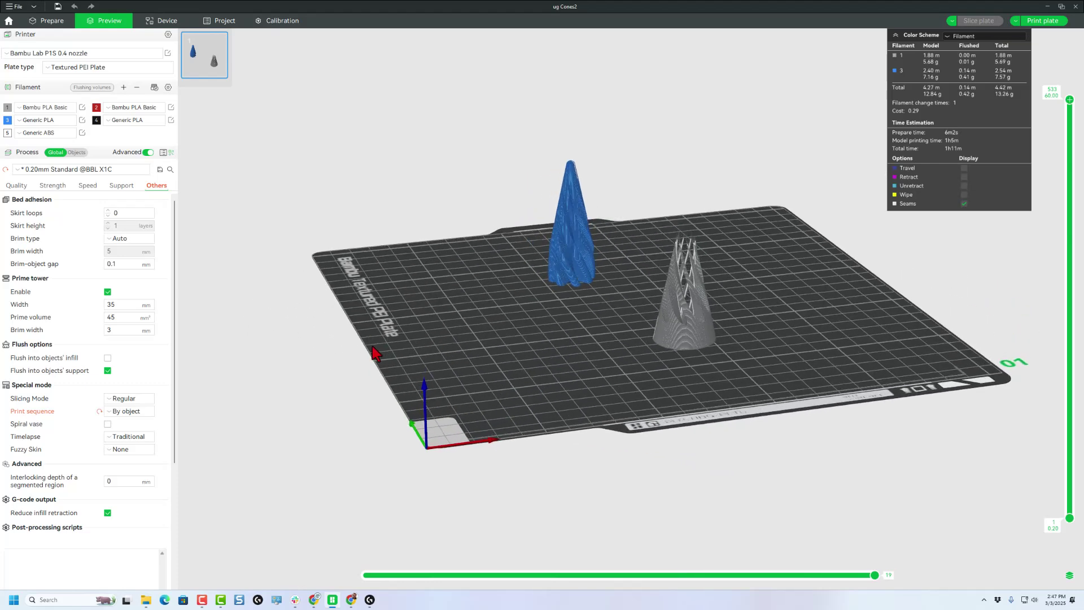